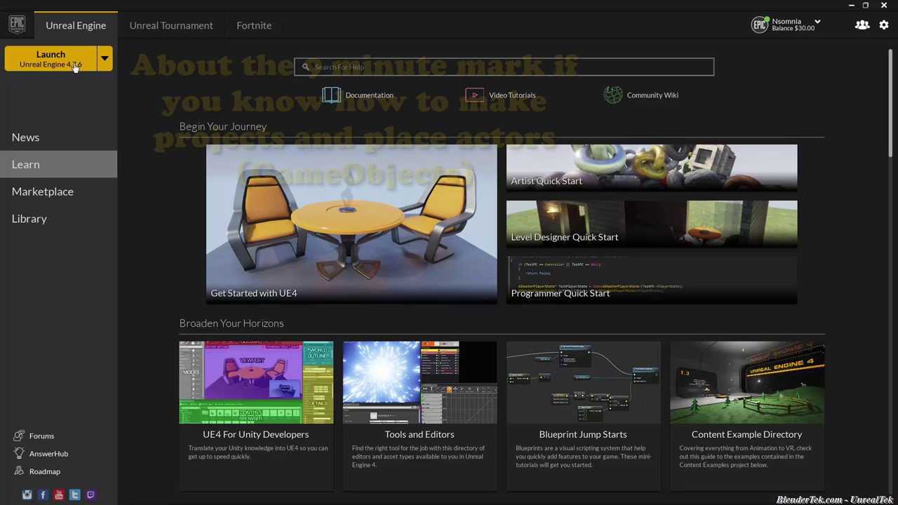
Launch Unreal Engine 4.7.6 and go to the Project Browser's New Project page.
{"action": "left_click", "coordinate": [75, 67]}
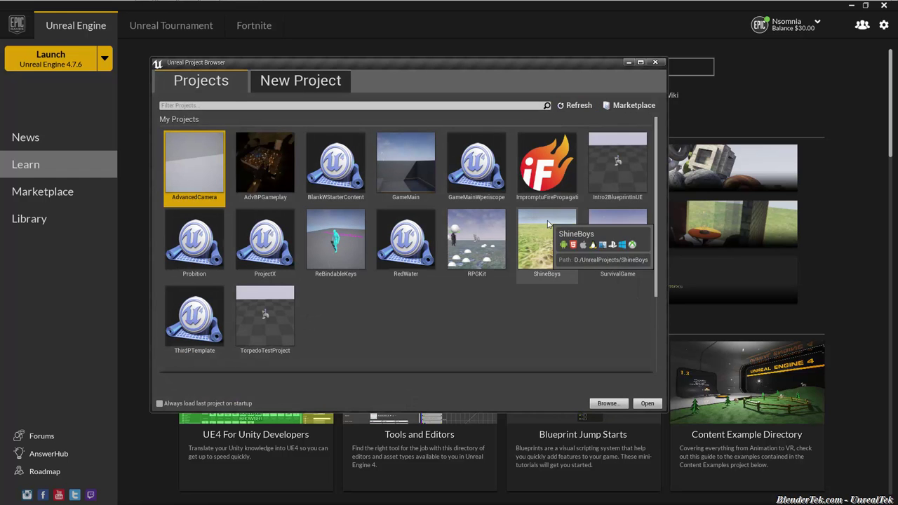
{"action": "left_click", "coordinate": [288, 85]}
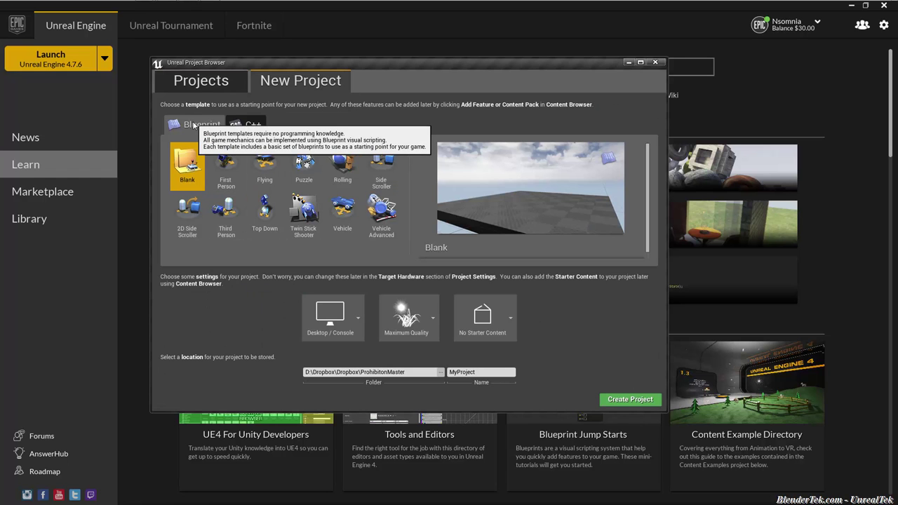
Pick the Blueprint Third Person template and set it to include Starter Content.
{"action": "left_click", "coordinate": [248, 128]}
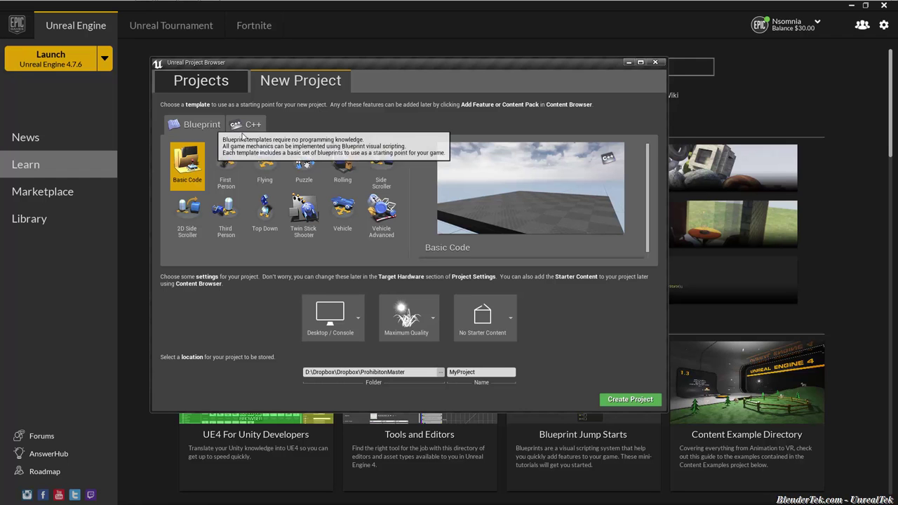
{"action": "left_click", "coordinate": [191, 129]}
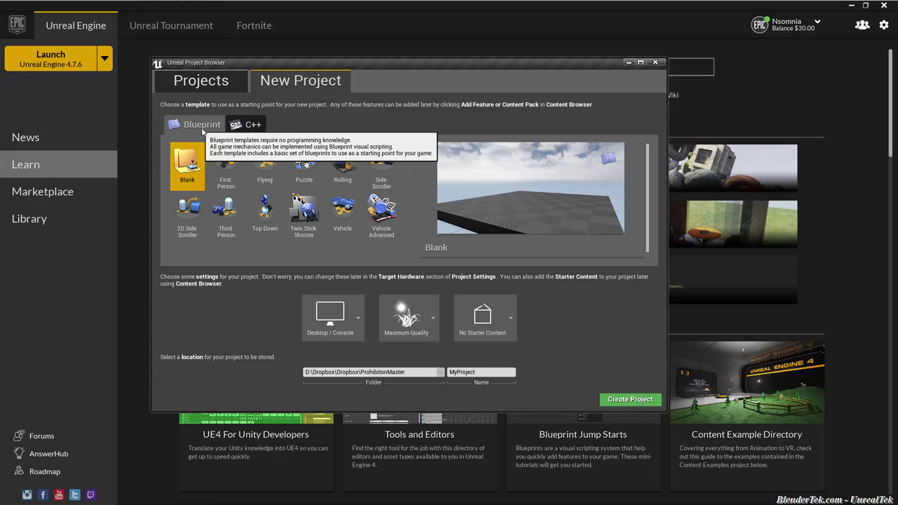
{"action": "left_click", "coordinate": [228, 218]}
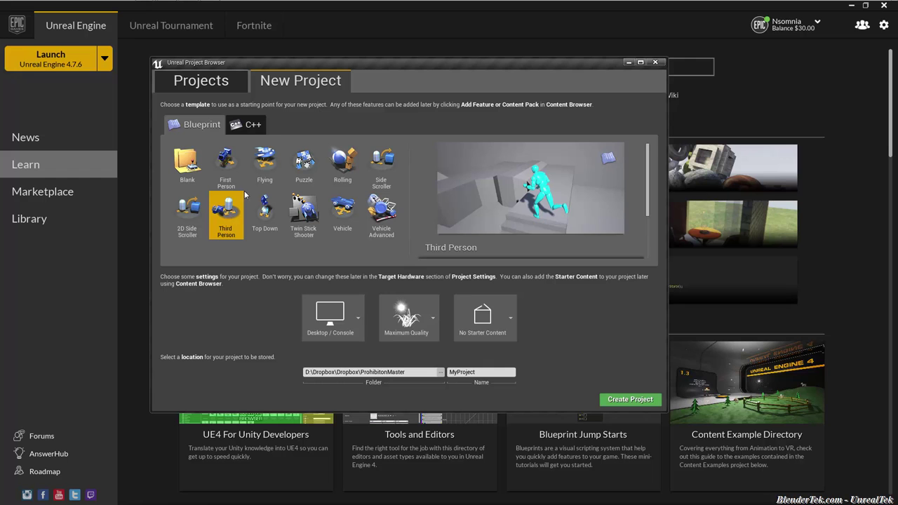
{"action": "left_click", "coordinate": [238, 166]}
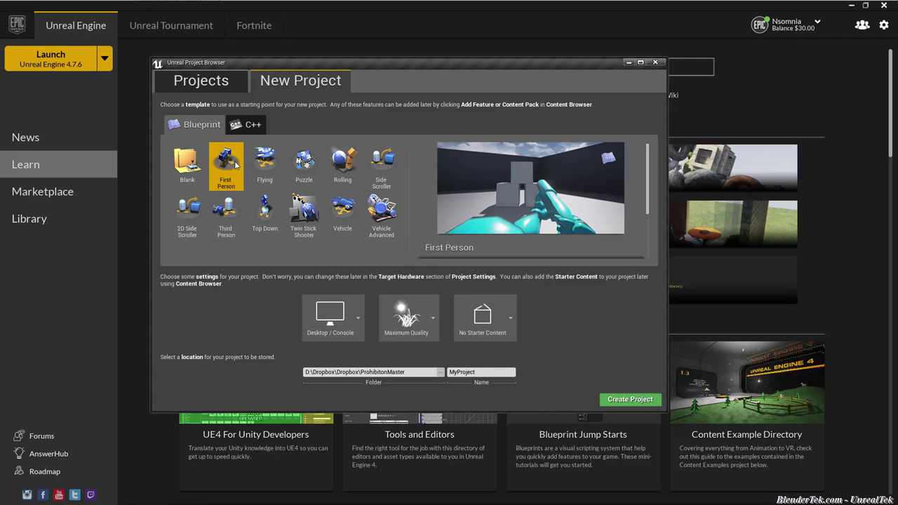
{"action": "left_click", "coordinate": [236, 215]}
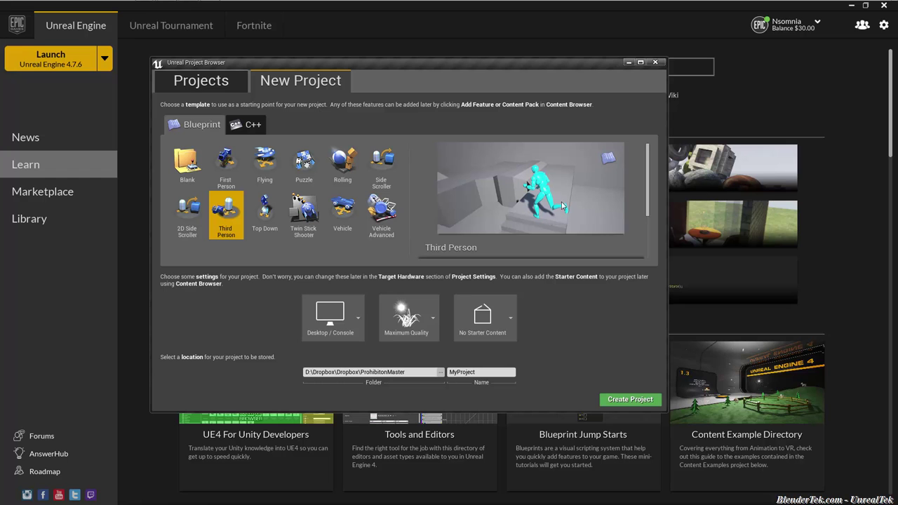
{"action": "left_click", "coordinate": [510, 319]}
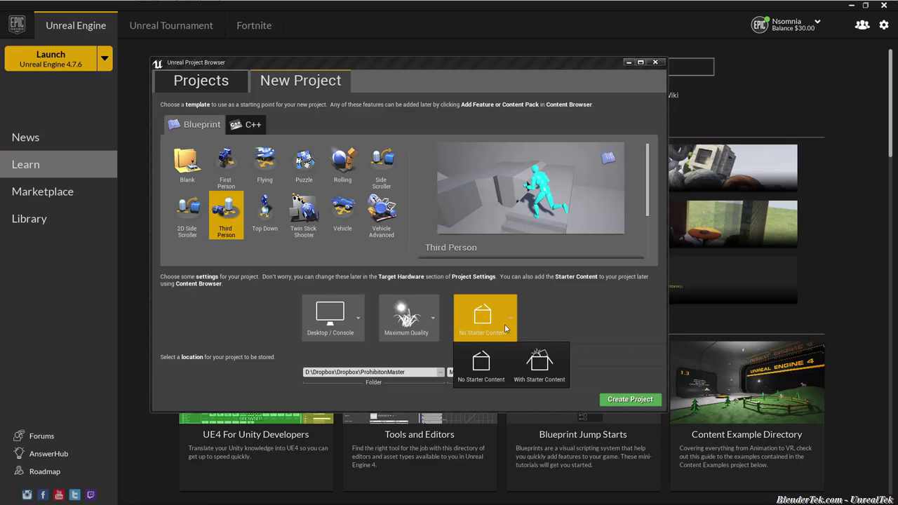
{"action": "left_click", "coordinate": [554, 377]}
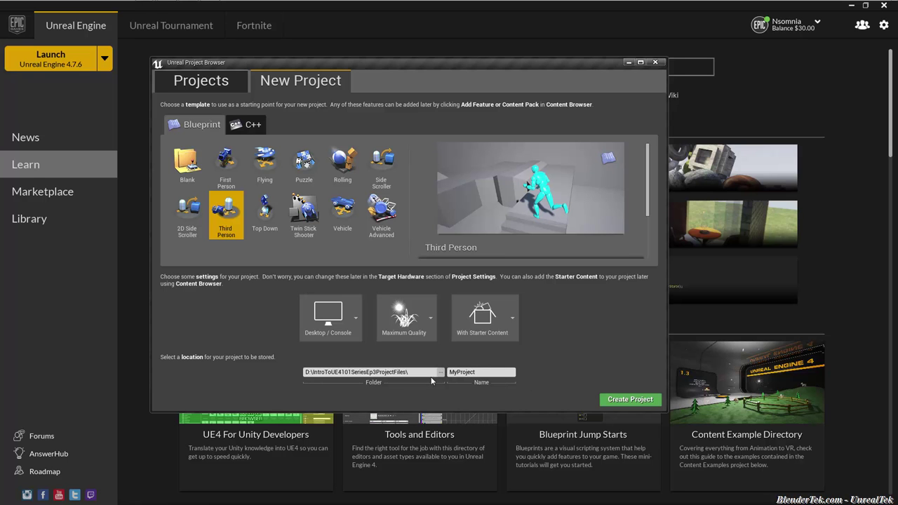
Name the project IntroToUE4 and create it.
{"action": "left_click", "coordinate": [375, 372]}
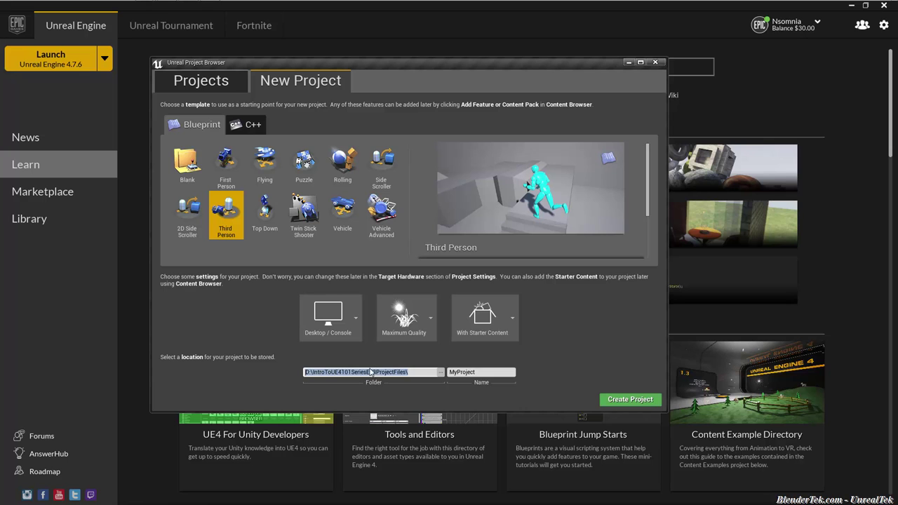
{"action": "left_click", "coordinate": [475, 372]}
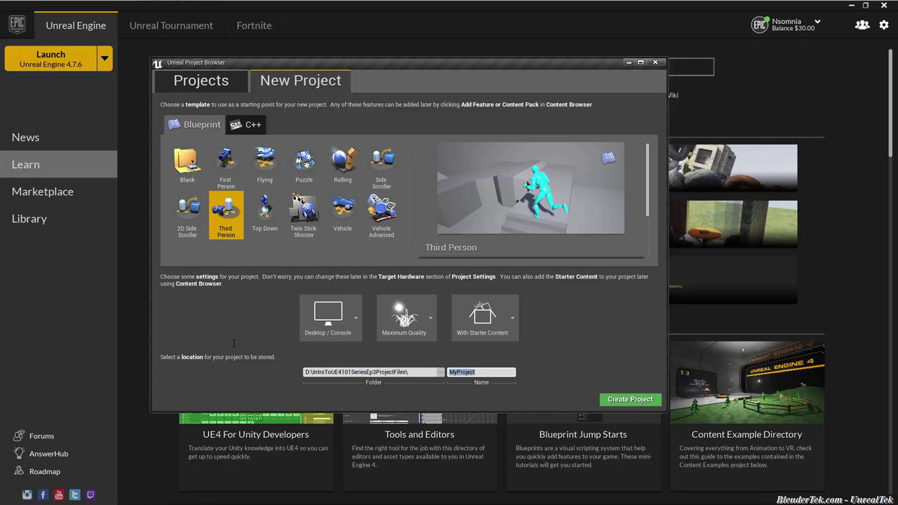
{"action": "type", "text": "IntroToUe4"}
{"action": "key", "text": "BackSpace"}
{"action": "key", "text": "BackSpace"}
{"action": "type", "text": "E4"}
{"action": "left_click", "coordinate": [625, 403]}
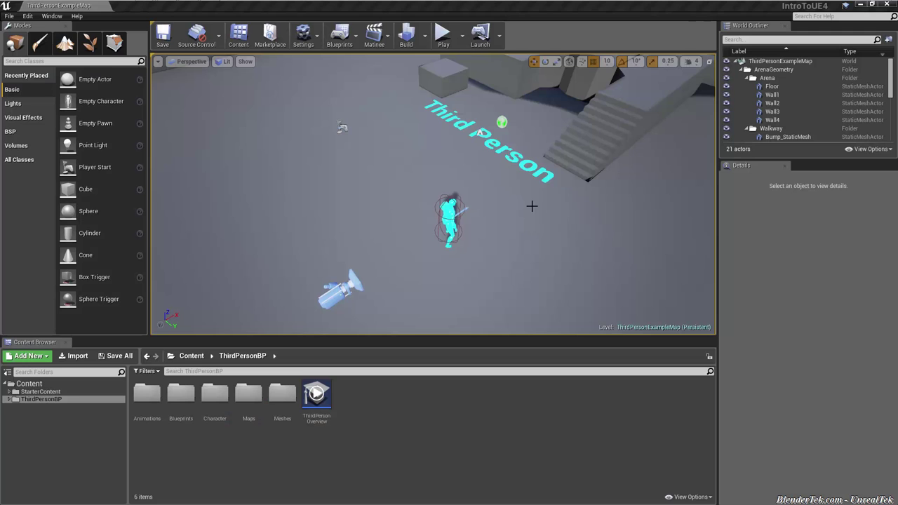
Select DocumentationActor1, then show the StarterContent folder's subfolders in the Content Browser.
{"action": "left_click", "coordinate": [502, 122]}
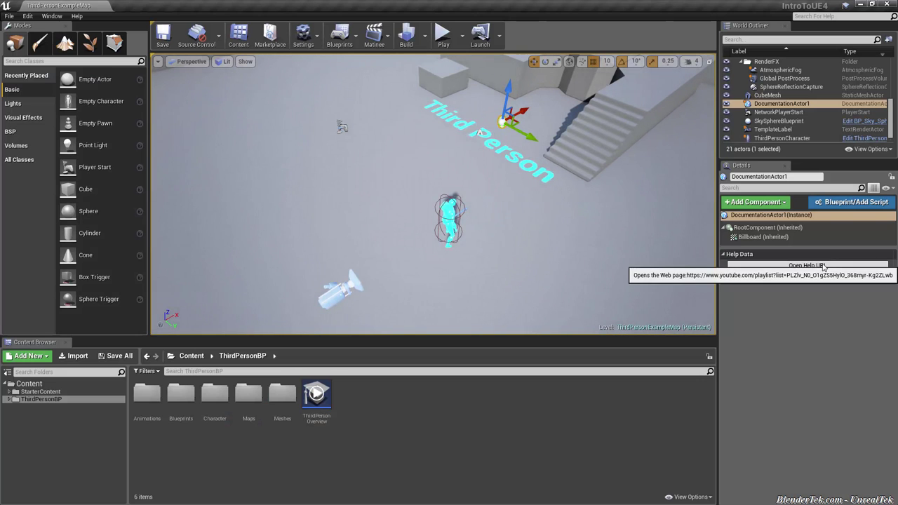
{"action": "mouse_move", "coordinate": [321, 404]}
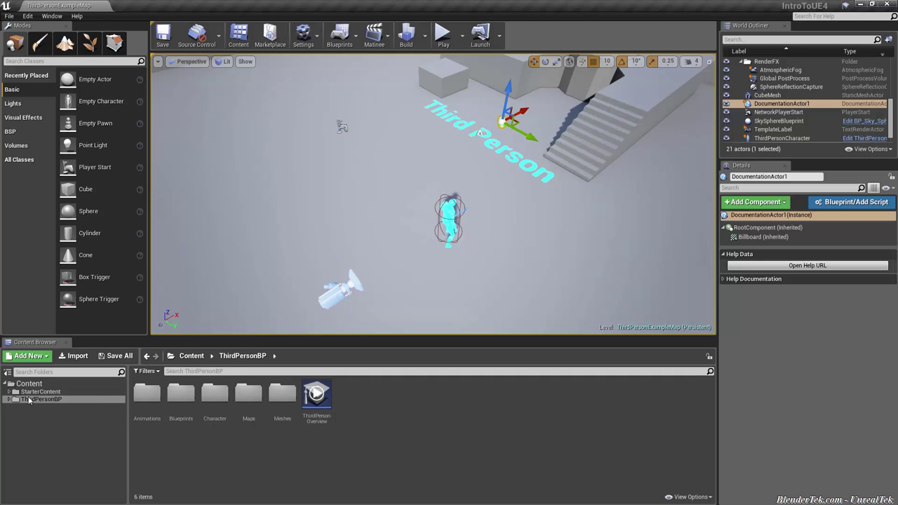
{"action": "left_click", "coordinate": [40, 393]}
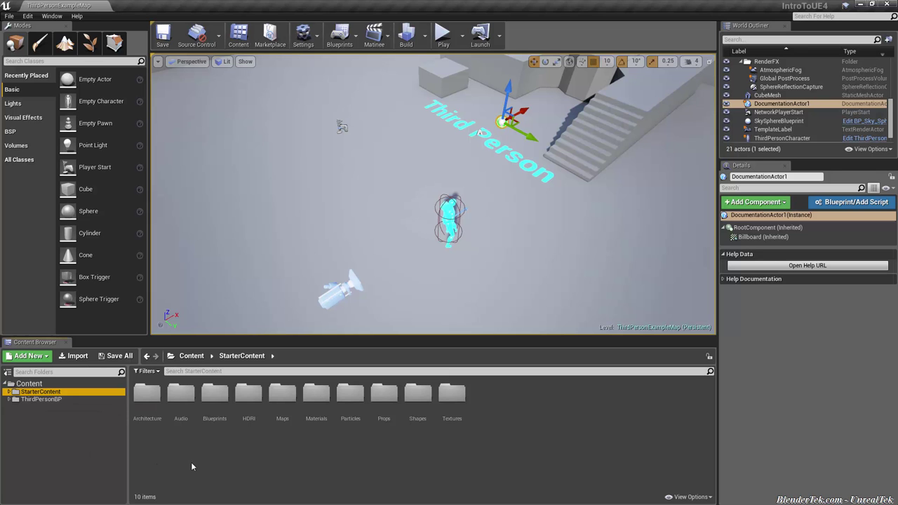
Open the Props folder and place a raised MaterialSphere in the level, framing it with F.
{"action": "left_click", "coordinate": [392, 421]}
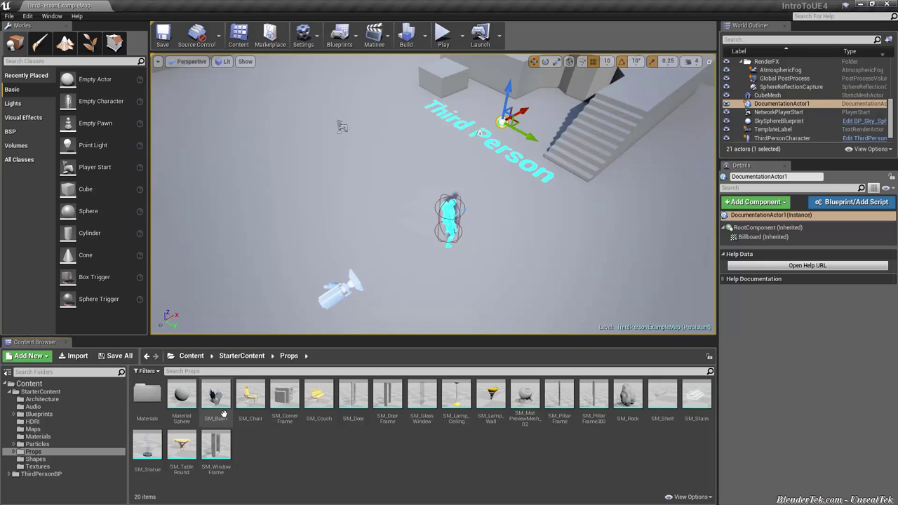
{"action": "mouse_move", "coordinate": [188, 410]}
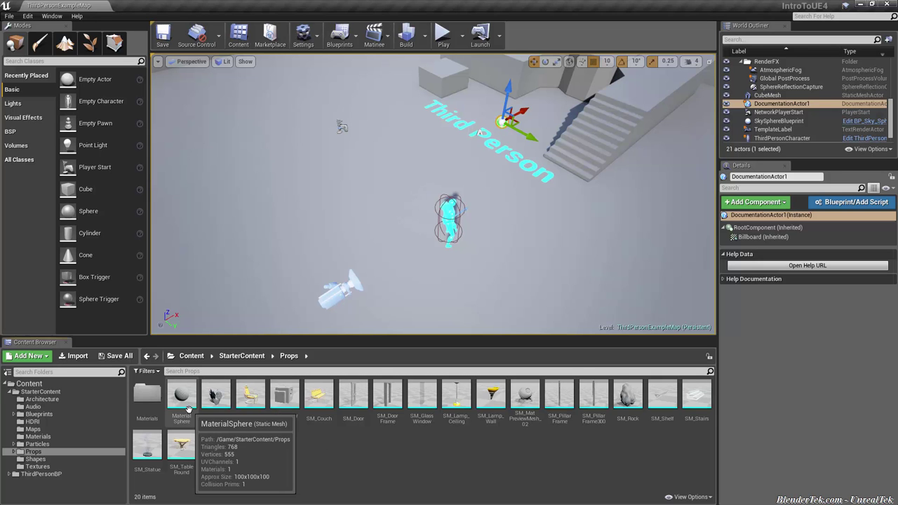
{"action": "left_click_drag", "start_coordinate": [188, 409], "coordinate": [314, 178]}
{"action": "left_click_drag", "start_coordinate": [301, 148], "coordinate": [295, 107]}
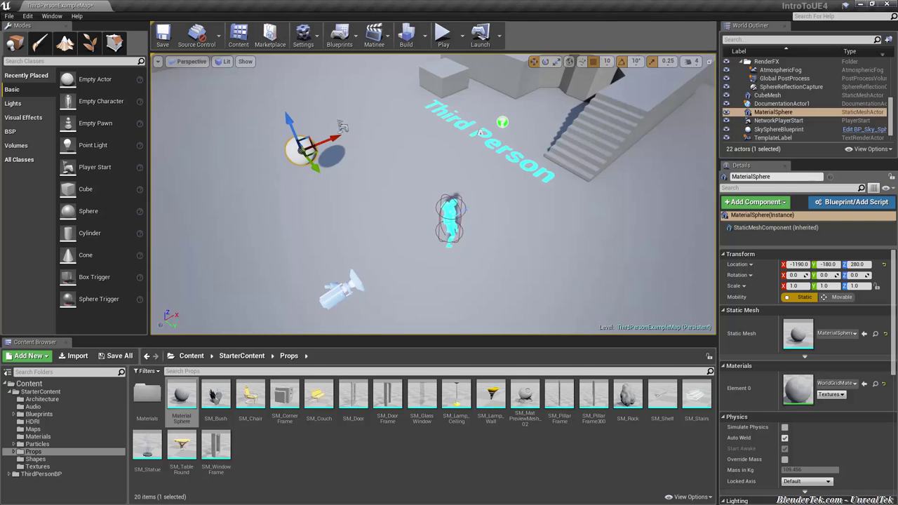
{"action": "left_click_drag", "start_coordinate": [370, 183], "coordinate": [274, 187]}
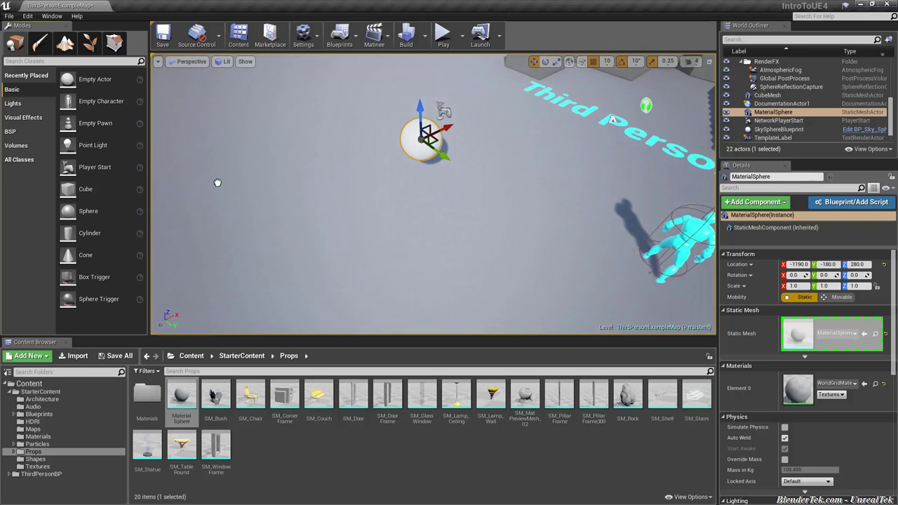
{"action": "left_click_drag", "start_coordinate": [85, 217], "coordinate": [321, 147]}
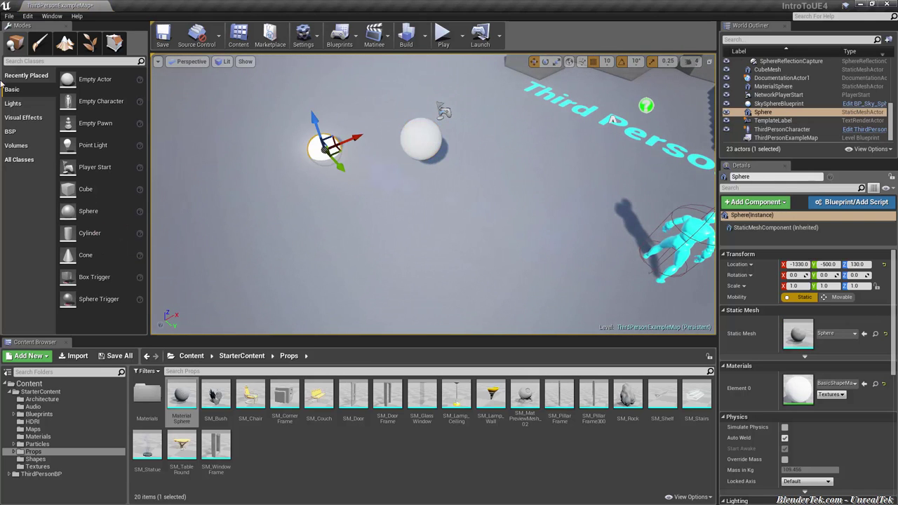
{"action": "key", "text": "ctrl+z"}
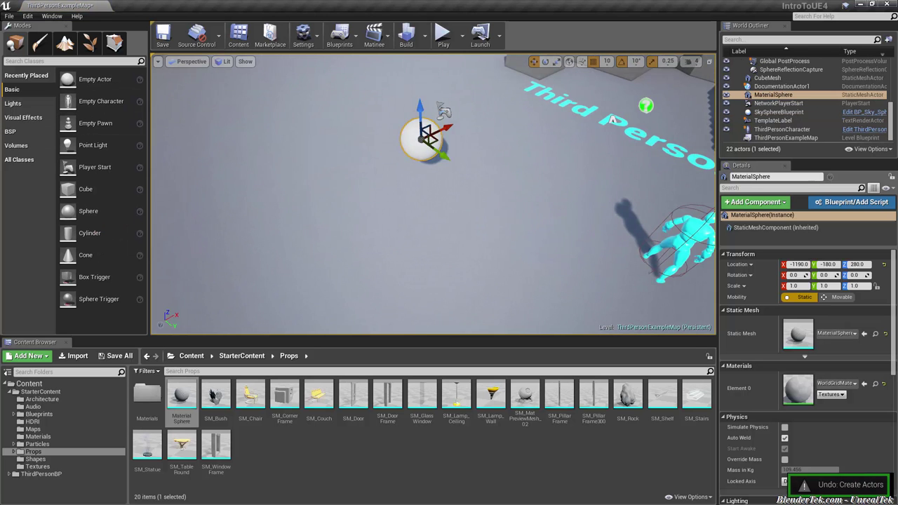
{"action": "key", "text": "f"}
{"action": "right_click_drag", "start_coordinate": [433, 194], "coordinate": [492, 198]}
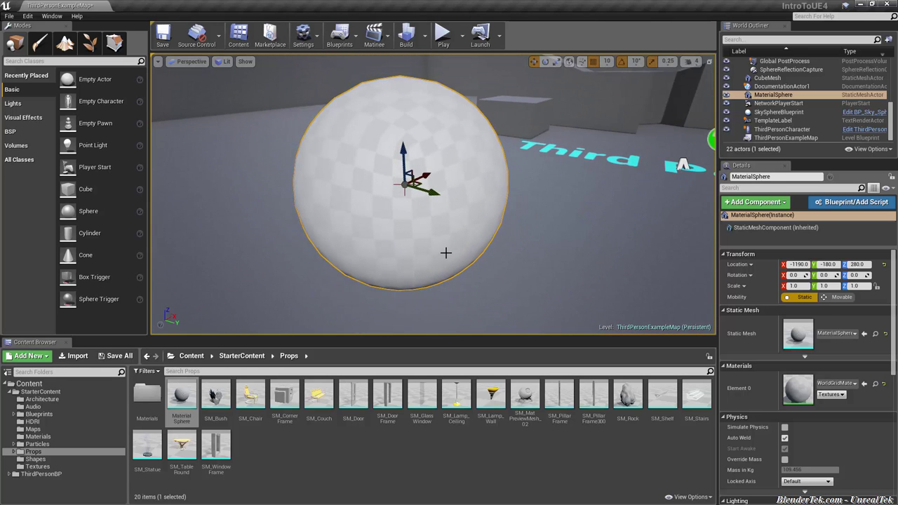
{"action": "scroll", "coordinate": [486, 206], "scroll_direction": "down", "scroll_amount": 5}
Add extra MaterialSpheres, then delete them along with the original sphere.
{"action": "left_click_drag", "start_coordinate": [182, 397], "coordinate": [292, 209]}
{"action": "left_click_drag", "start_coordinate": [181, 397], "coordinate": [331, 247]}
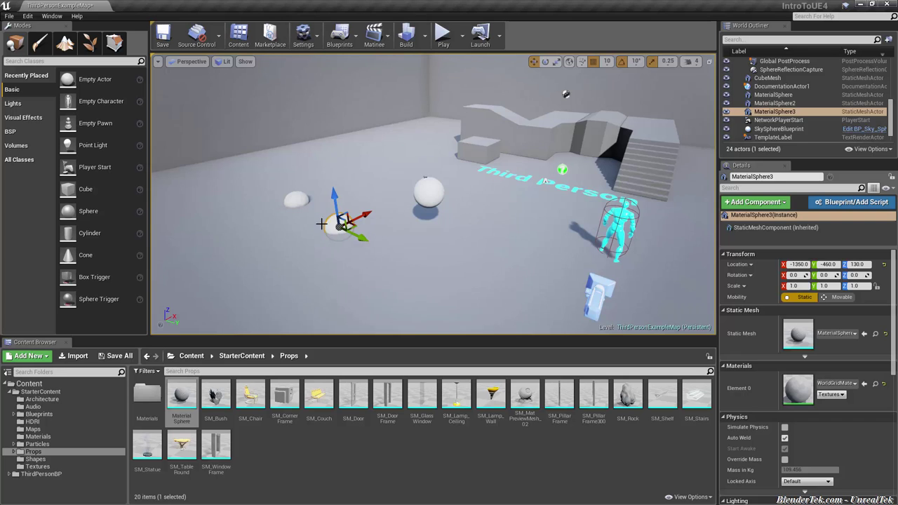
{"action": "key", "text": "Delete"}
{"action": "left_click", "coordinate": [295, 199]}
{"action": "key", "text": "Delete"}
{"action": "left_click", "coordinate": [424, 184]}
{"action": "key", "text": "f"}
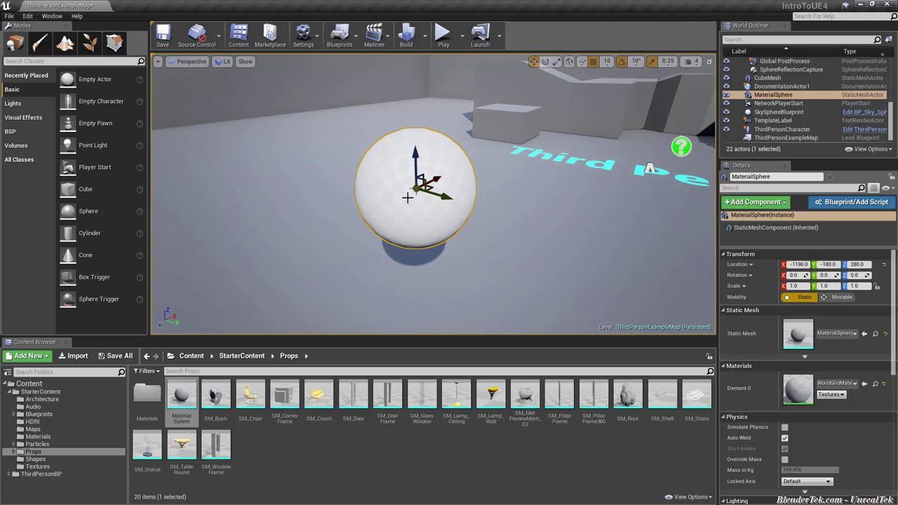
{"action": "key", "text": "Delete"}
{"action": "left_click_drag", "start_coordinate": [181, 396], "coordinate": [327, 224]}
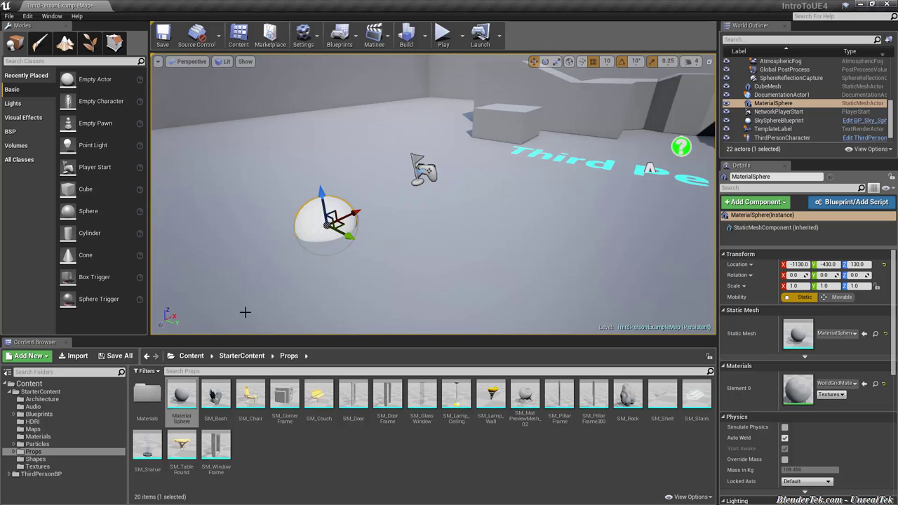
{"action": "key", "text": "Delete"}
Place an SM_Chair from Props into the level and move the view toward it.
{"action": "mouse_move", "coordinate": [250, 397]}
{"action": "left_mouse_down"}
{"action": "mouse_move", "coordinate": [340, 231]}
{"action": "mouse_move", "coordinate": [337, 238]}
{"action": "left_mouse_up"}
{"action": "right_click_drag", "start_coordinate": [333, 265], "coordinate": [333, 265]}
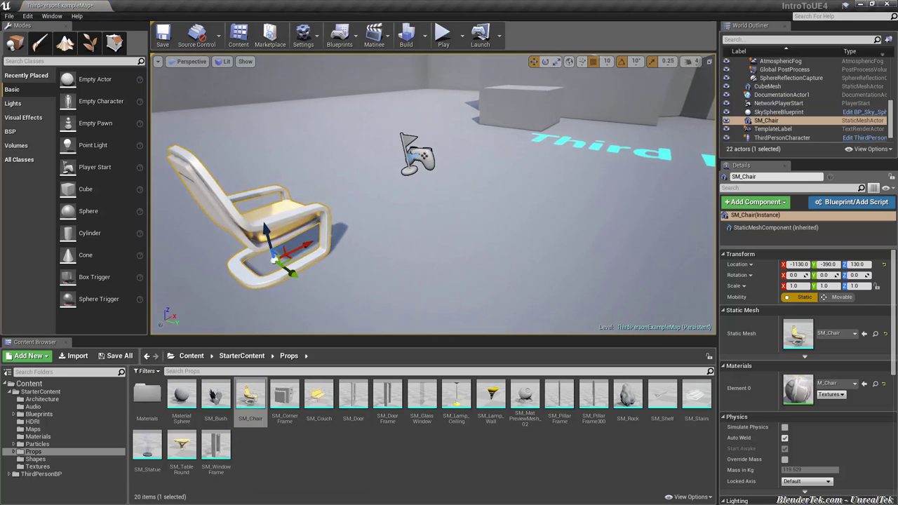
{"action": "scroll", "coordinate": [442, 238], "scroll_direction": "up", "scroll_amount": 4}
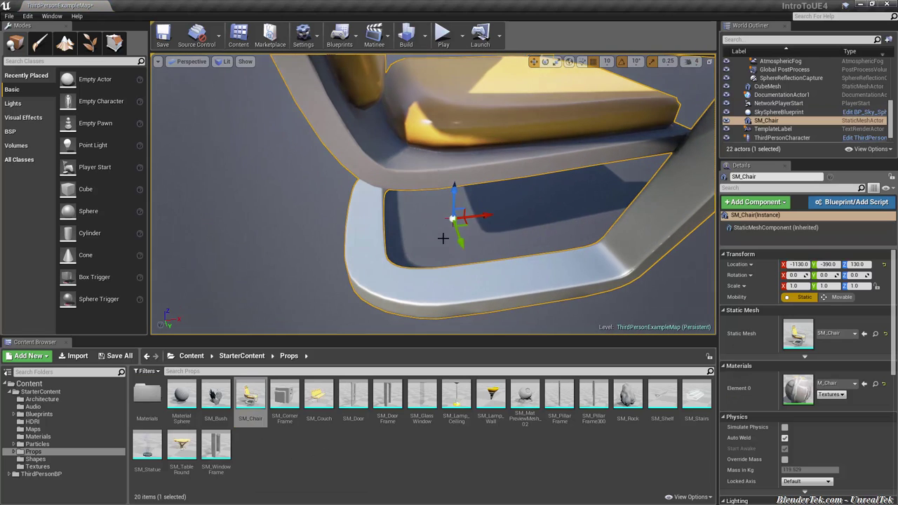
{"action": "scroll", "coordinate": [503, 229], "scroll_direction": "down", "scroll_amount": 5}
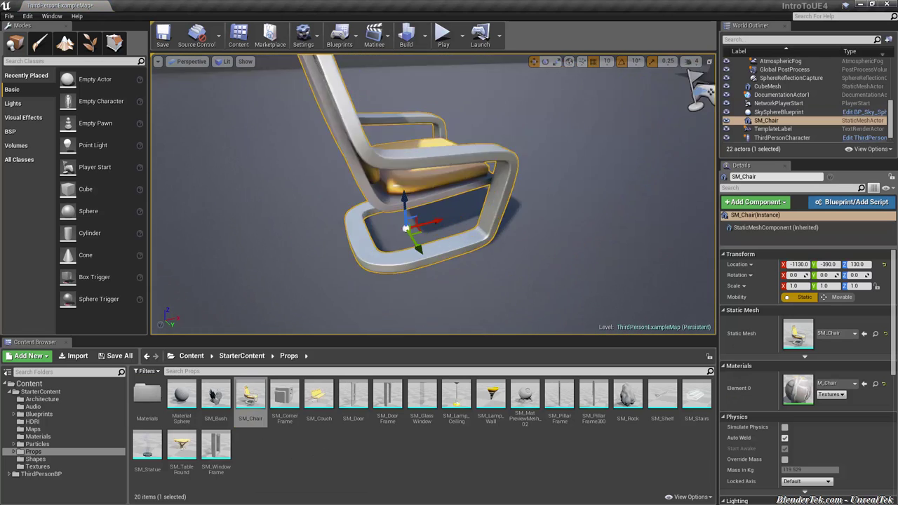
Delete the SM_Chair, then place and remove a trial MaterialSphere.
{"action": "key", "text": "Delete"}
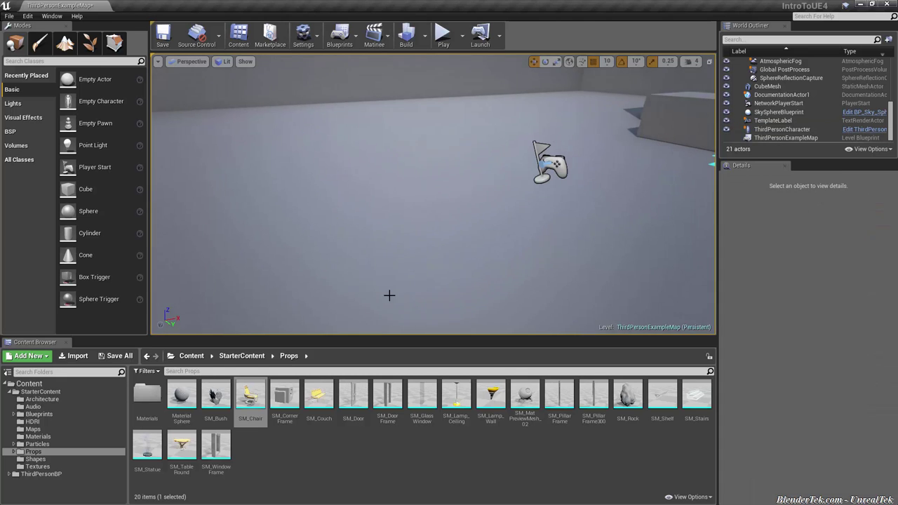
{"action": "mouse_move", "coordinate": [181, 395]}
{"action": "left_mouse_down"}
{"action": "mouse_move", "coordinate": [386, 208]}
{"action": "mouse_move", "coordinate": [421, 211]}
{"action": "left_mouse_up"}
{"action": "left_click_drag", "start_coordinate": [418, 143], "coordinate": [430, 175], "text": "alt"}
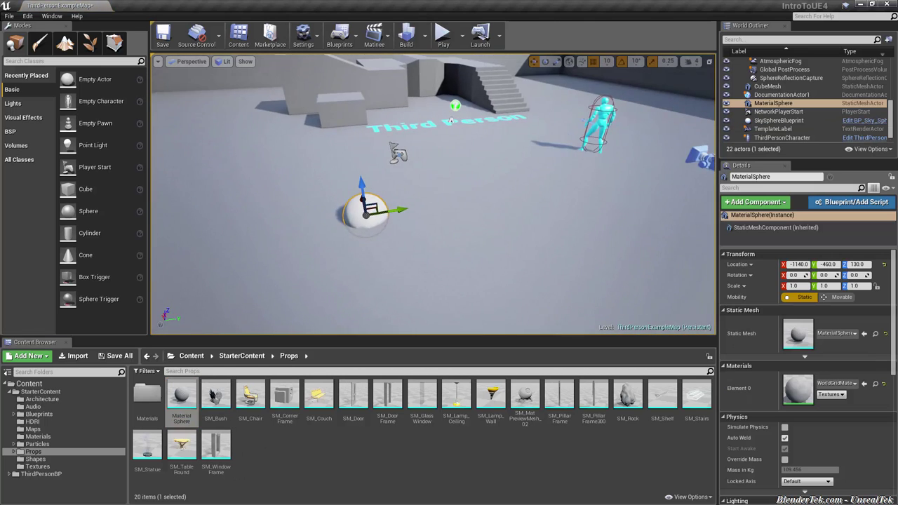
{"action": "scroll", "coordinate": [466, 273], "scroll_direction": "down", "scroll_amount": 3}
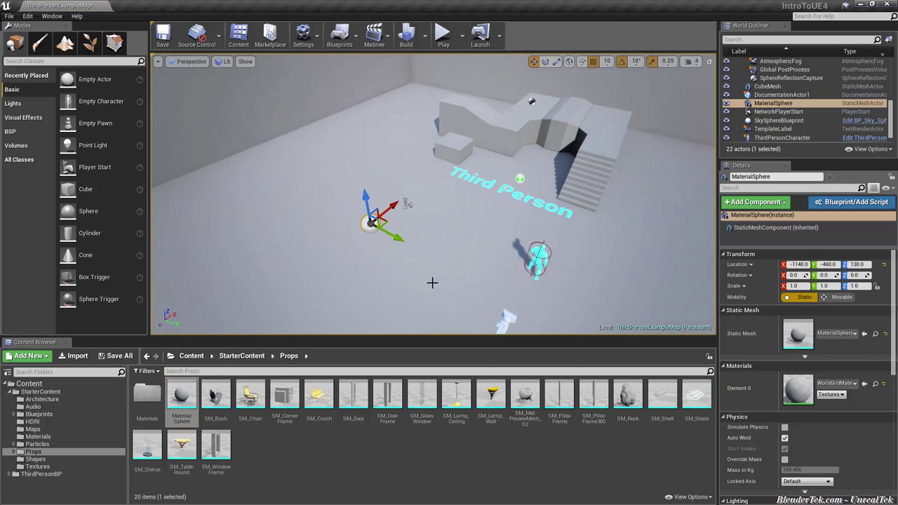
{"action": "key", "text": "Delete"}
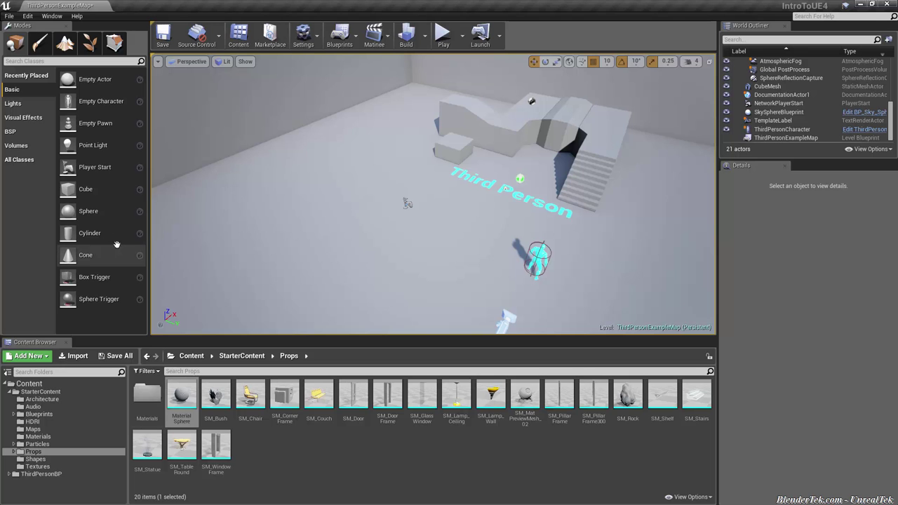
Undo a trial Sphere and Cylinder, and place a MaterialSphere on the floor at X -1380, Y -430.
{"action": "mouse_move", "coordinate": [111, 220]}
{"action": "left_mouse_down"}
{"action": "mouse_move", "coordinate": [421, 164]}
{"action": "mouse_move", "coordinate": [417, 172]}
{"action": "left_mouse_up"}
{"action": "mouse_move", "coordinate": [91, 233]}
{"action": "left_mouse_down"}
{"action": "mouse_move", "coordinate": [425, 193]}
{"action": "mouse_move", "coordinate": [412, 191]}
{"action": "left_mouse_up"}
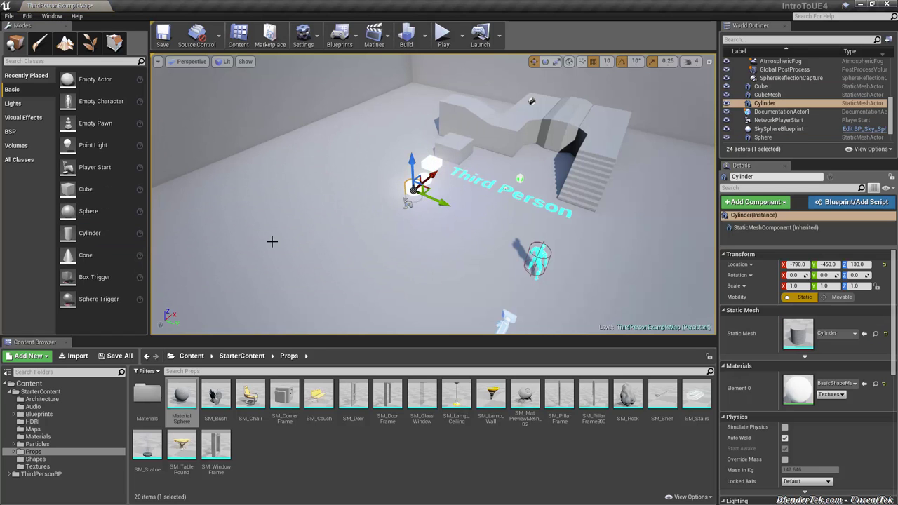
{"action": "key", "text": "ctrl+z"}
{"action": "key", "text": "ctrl+z"}
{"action": "key", "text": "ctrl+z"}
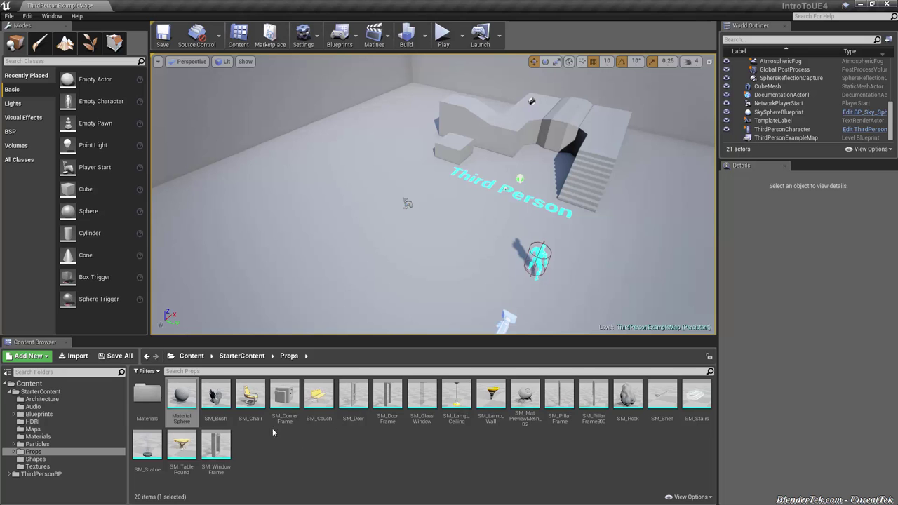
{"action": "left_click_drag", "start_coordinate": [179, 393], "coordinate": [348, 256]}
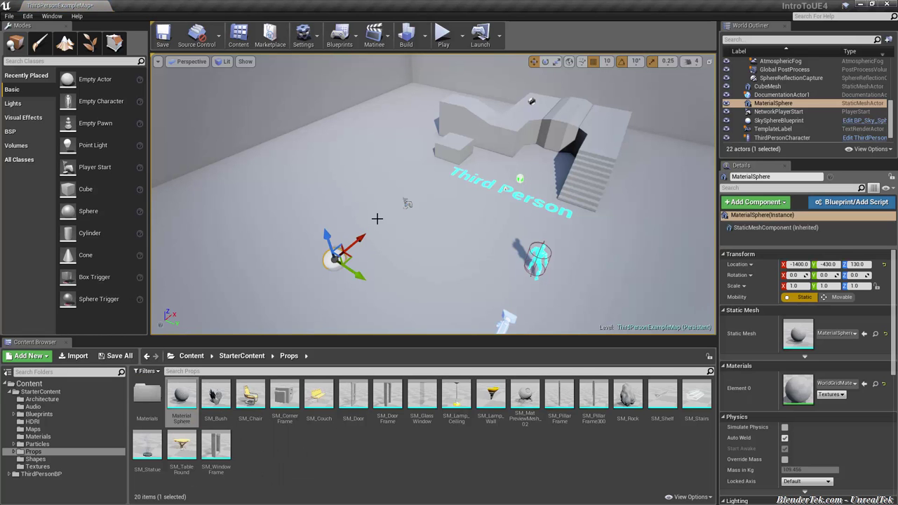
{"action": "left_click_drag", "start_coordinate": [364, 239], "coordinate": [374, 238]}
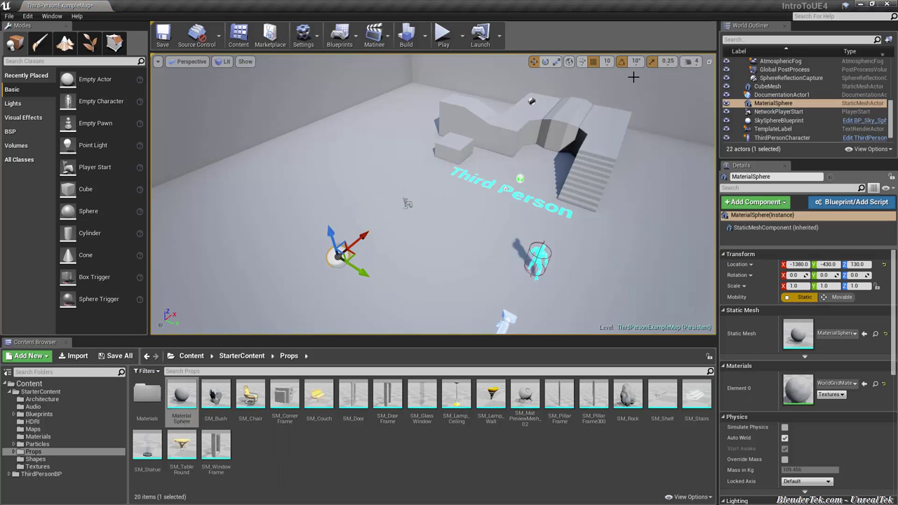
Set the grid snap size to 5,000, then 500, and turn grid snapping off.
{"action": "left_click", "coordinate": [608, 62]}
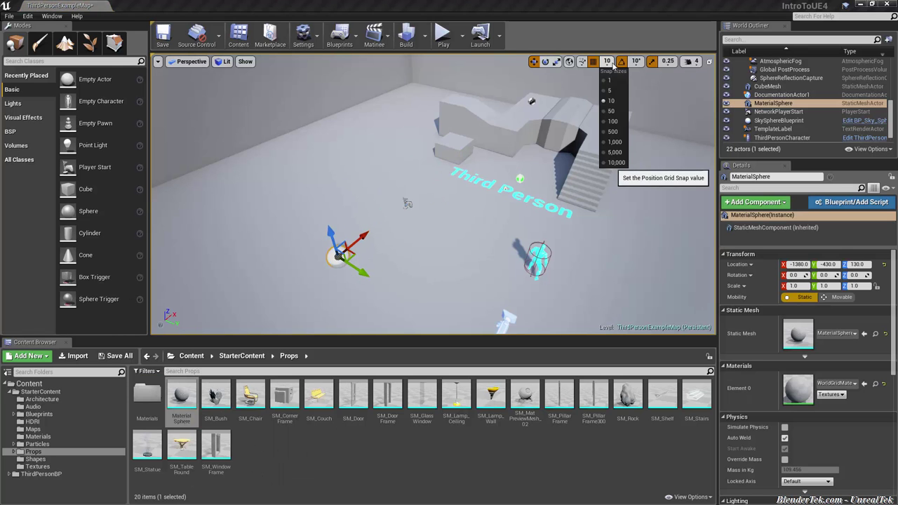
{"action": "left_click", "coordinate": [616, 152]}
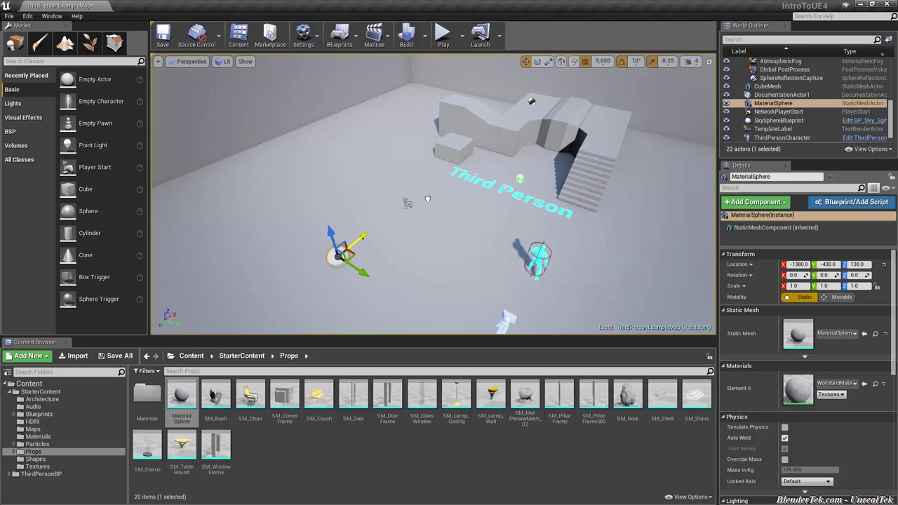
{"action": "key", "text": "bracketleft"}
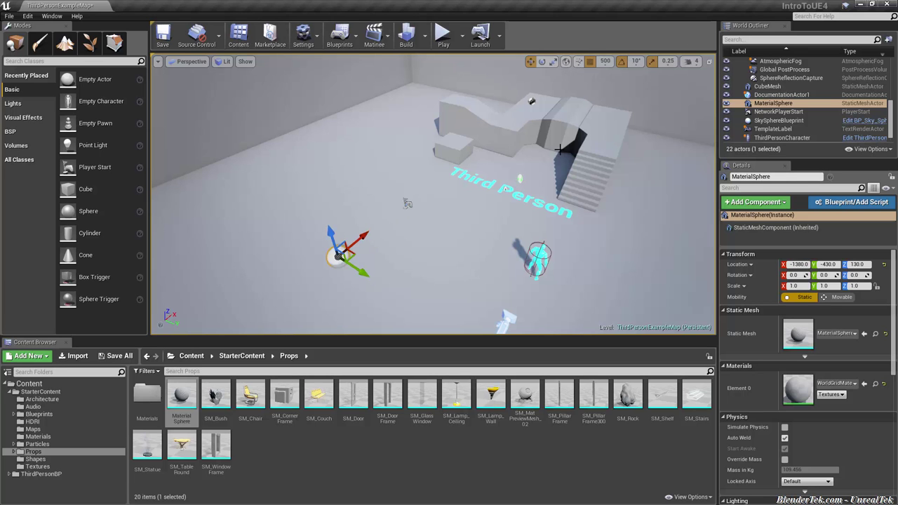
{"action": "left_click", "coordinate": [588, 65]}
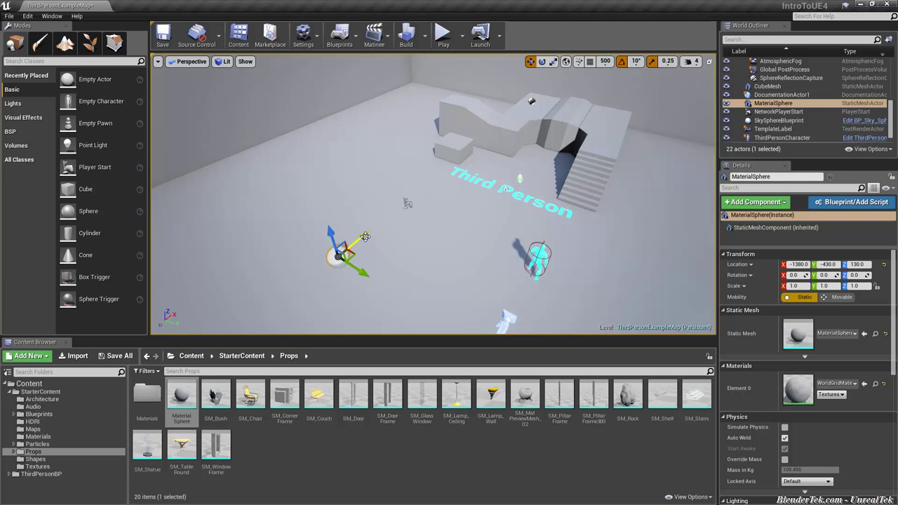
Move the sphere, rotate it -30 degrees, undo a scale change, then delete it.
{"action": "left_click_drag", "start_coordinate": [364, 237], "coordinate": [321, 274]}
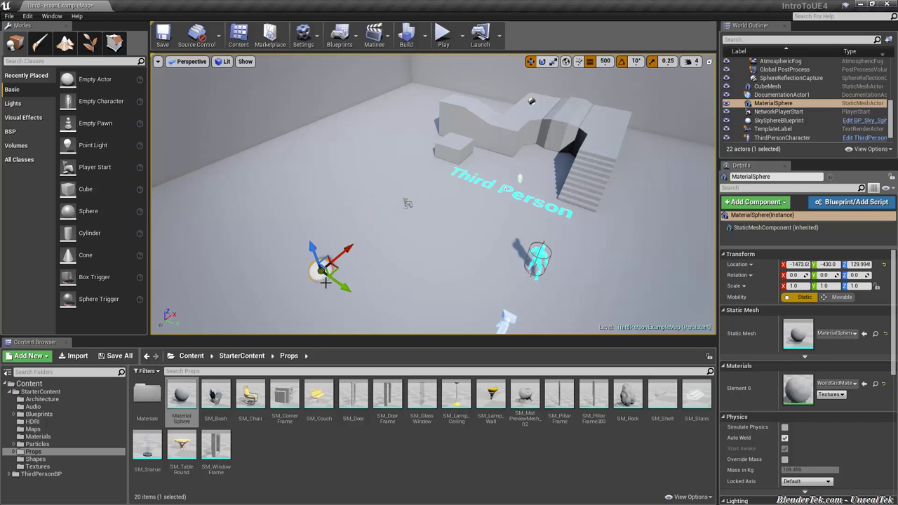
{"action": "left_click", "coordinate": [542, 62]}
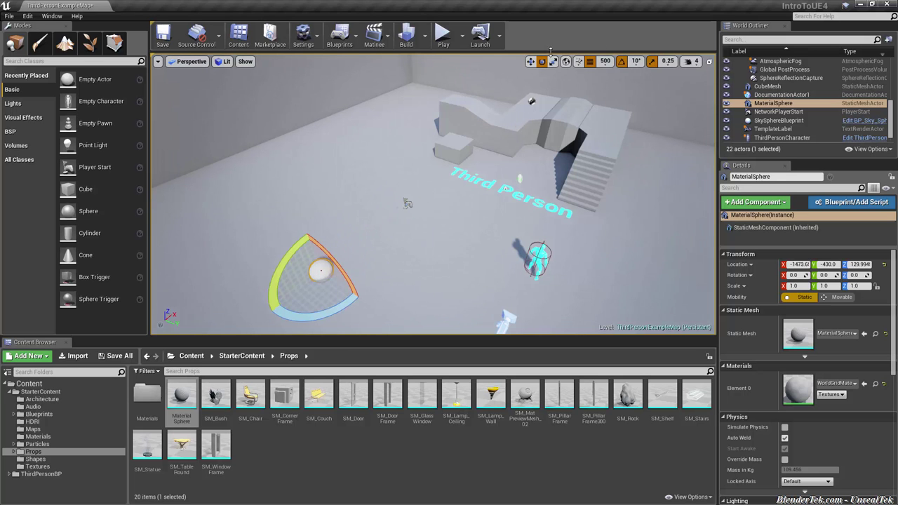
{"action": "left_click_drag", "start_coordinate": [349, 280], "coordinate": [338, 302]}
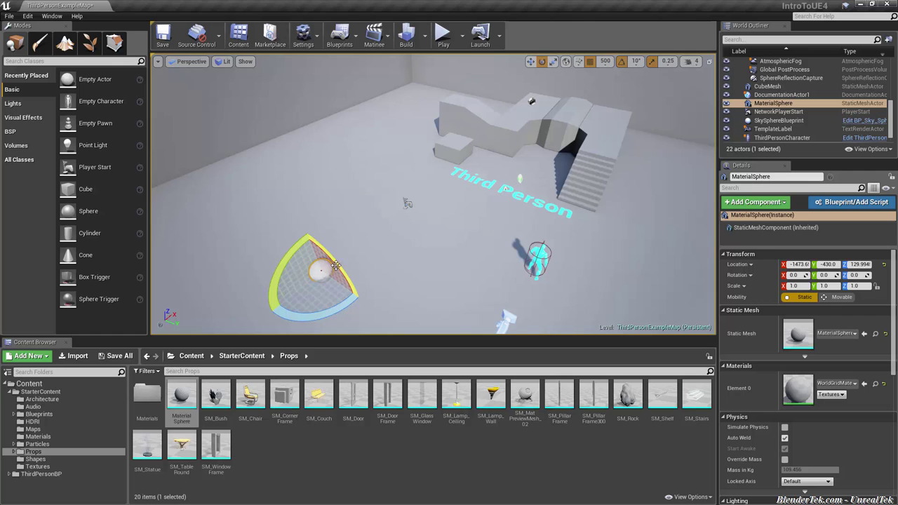
{"action": "key", "text": "w"}
{"action": "left_click_drag", "start_coordinate": [349, 250], "coordinate": [365, 242]}
{"action": "key", "text": "ctrl+z"}
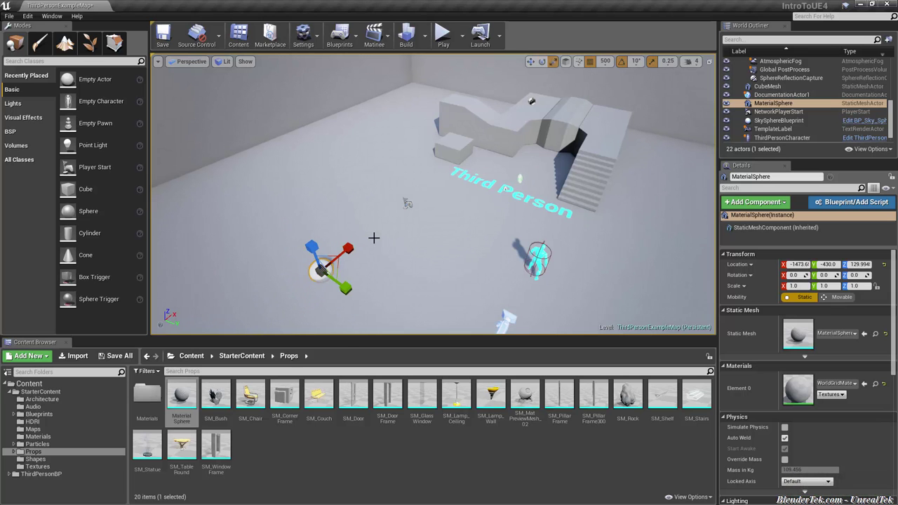
{"action": "key", "text": "Delete"}
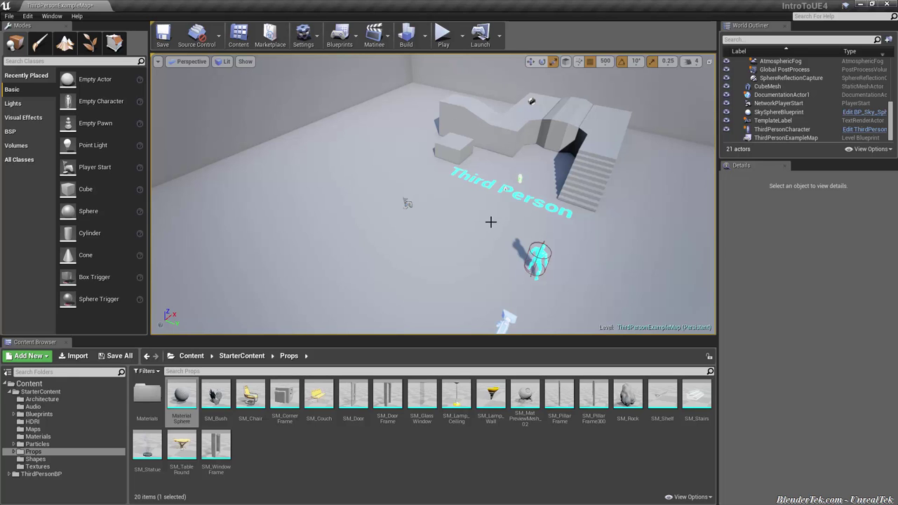
Change the TemplateLabel text from 'Third Person' to 'Our Game'.
{"action": "left_click", "coordinate": [489, 186]}
{"action": "left_click", "coordinate": [807, 359]}
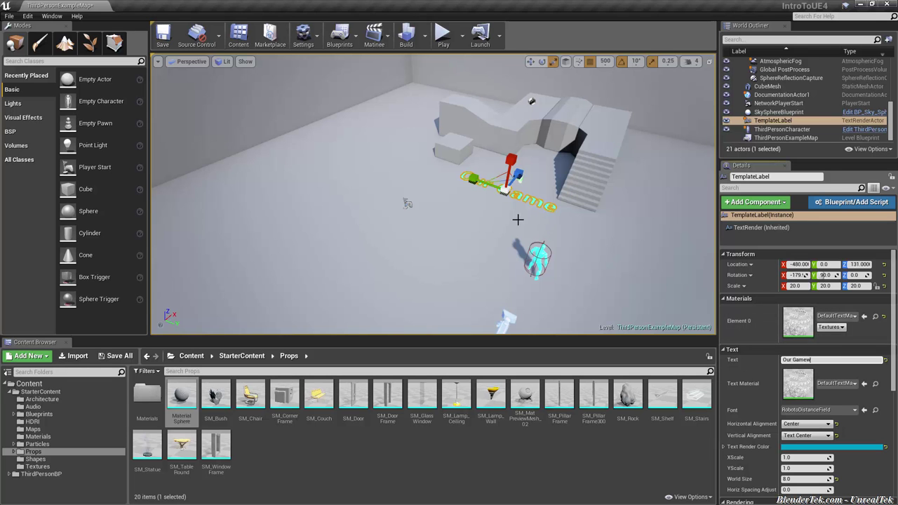
{"action": "key", "text": "BackSpace"}
{"action": "left_click", "coordinate": [531, 175]}
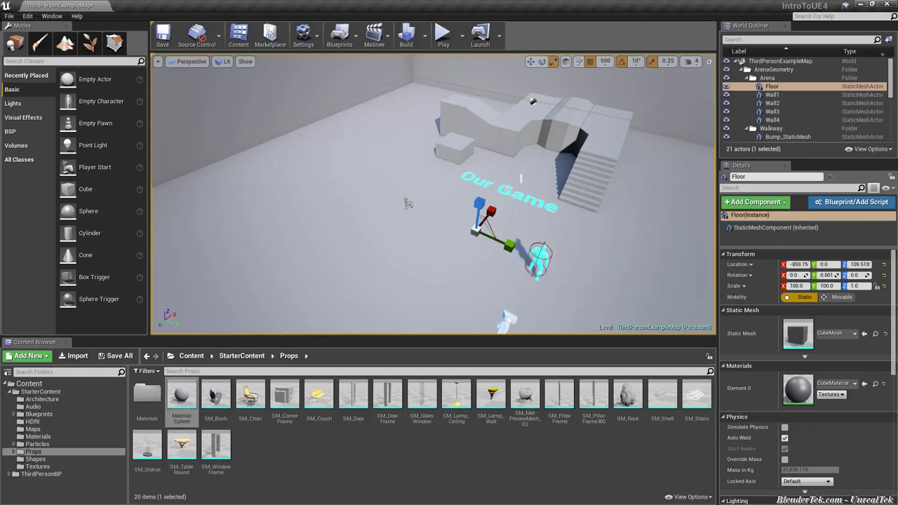
Delete the documentation actor and face the view toward the stairs.
{"action": "left_click", "coordinate": [520, 182]}
{"action": "key", "text": "Delete"}
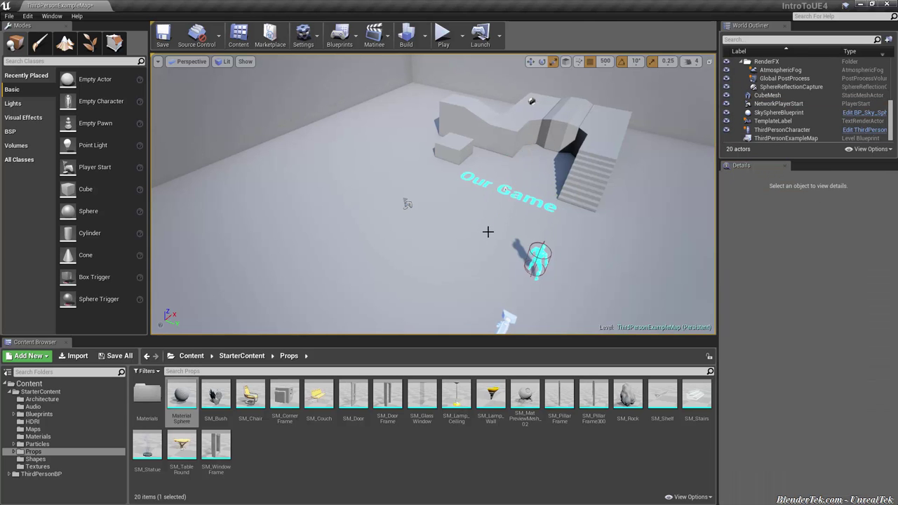
{"action": "right_click_drag", "start_coordinate": [503, 215], "coordinate": [466, 103]}
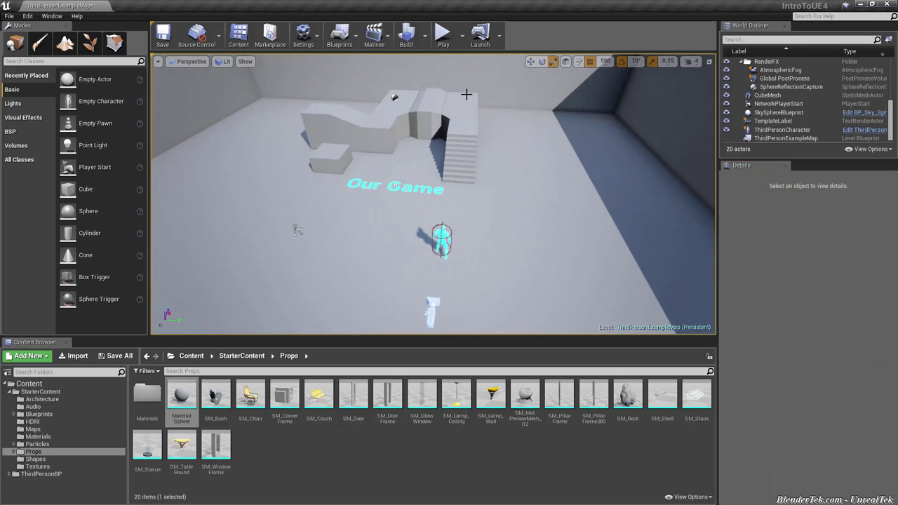
{"action": "left_click", "coordinate": [444, 33]}
{"action": "key", "text": "w"}
{"action": "key", "text": "w"}
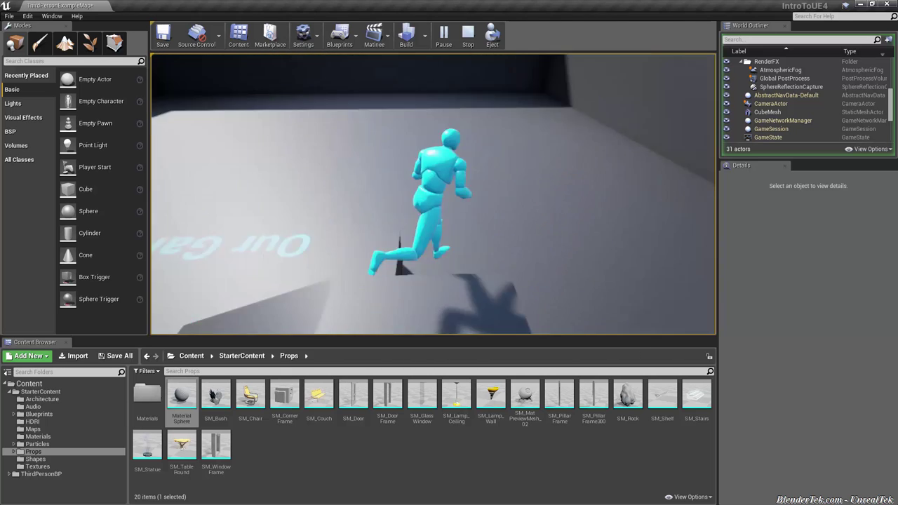
{"action": "key", "text": "w"}
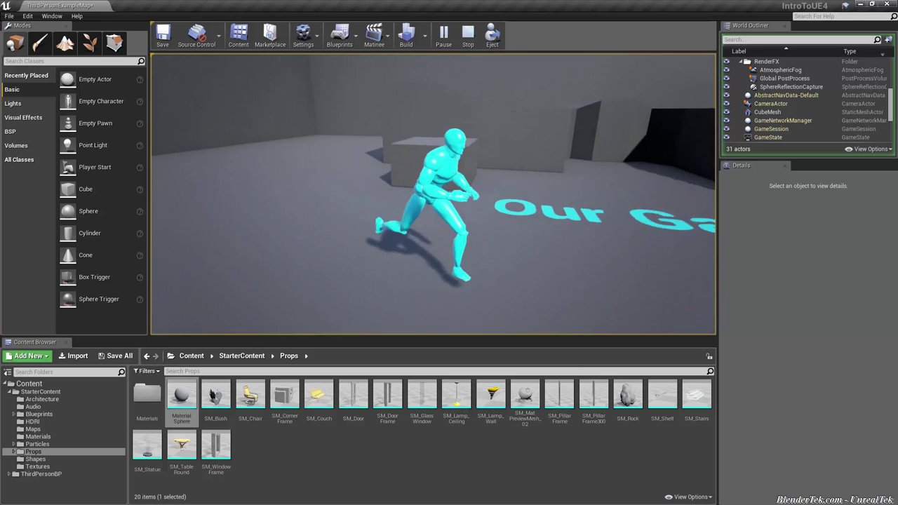
{"action": "key", "text": "Escape"}
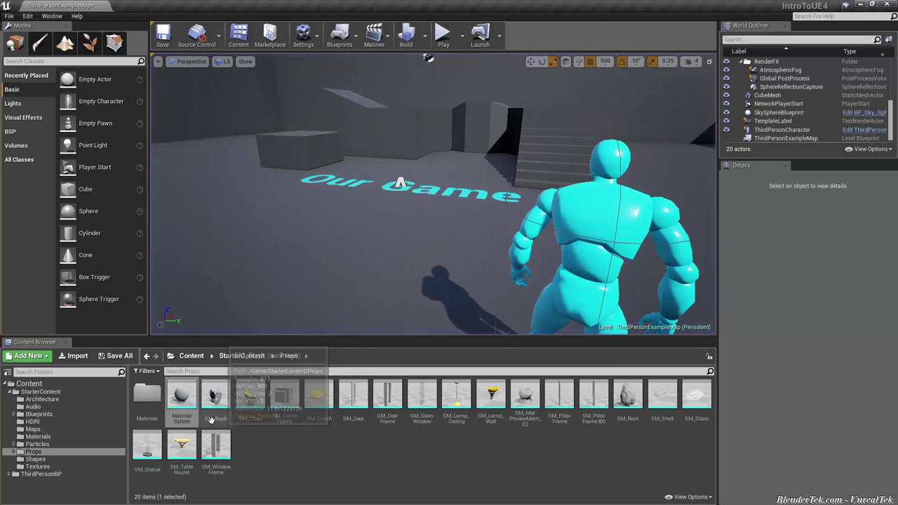
{"action": "left_click_drag", "start_coordinate": [181, 397], "coordinate": [357, 197]}
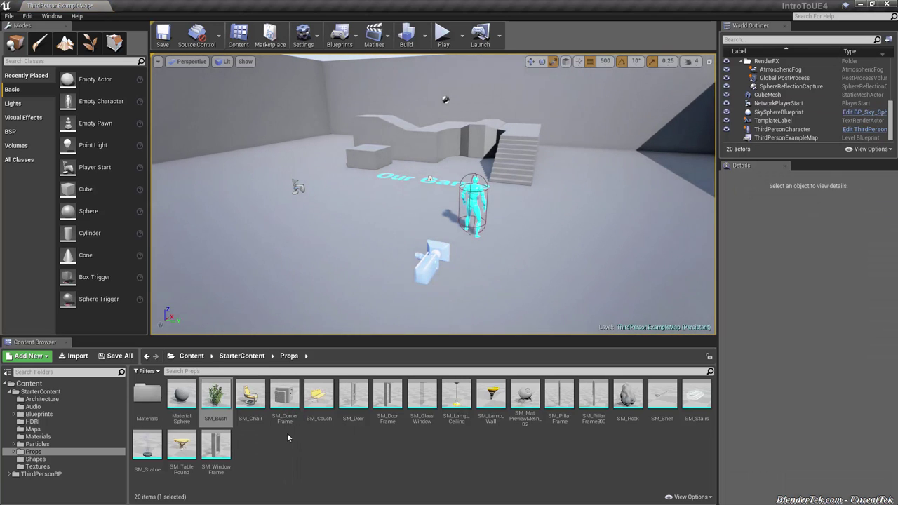
Drop a MaterialSphere on top of the stairs and focus the view on it.
{"action": "mouse_move", "coordinate": [181, 396]}
{"action": "left_mouse_down"}
{"action": "mouse_move", "coordinate": [323, 270]}
{"action": "mouse_move", "coordinate": [520, 201]}
{"action": "left_mouse_up"}
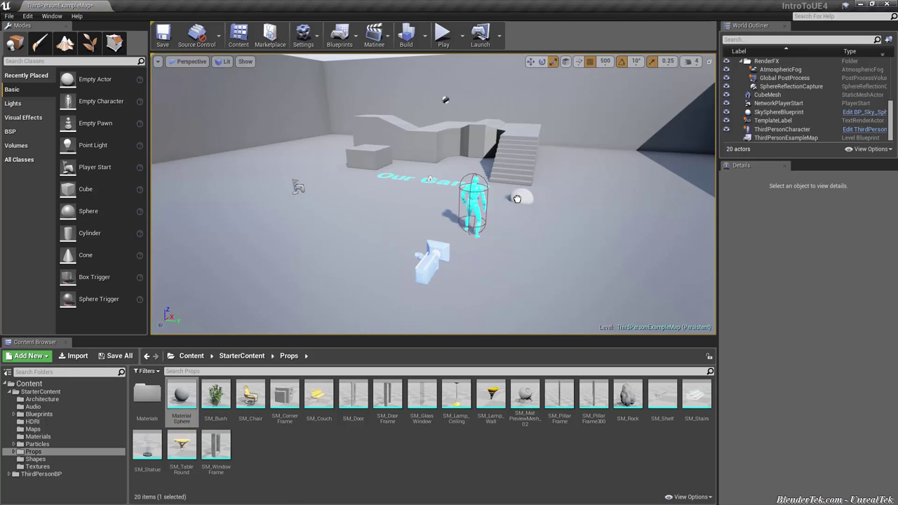
{"action": "left_click_drag", "start_coordinate": [520, 130], "coordinate": [520, 130]}
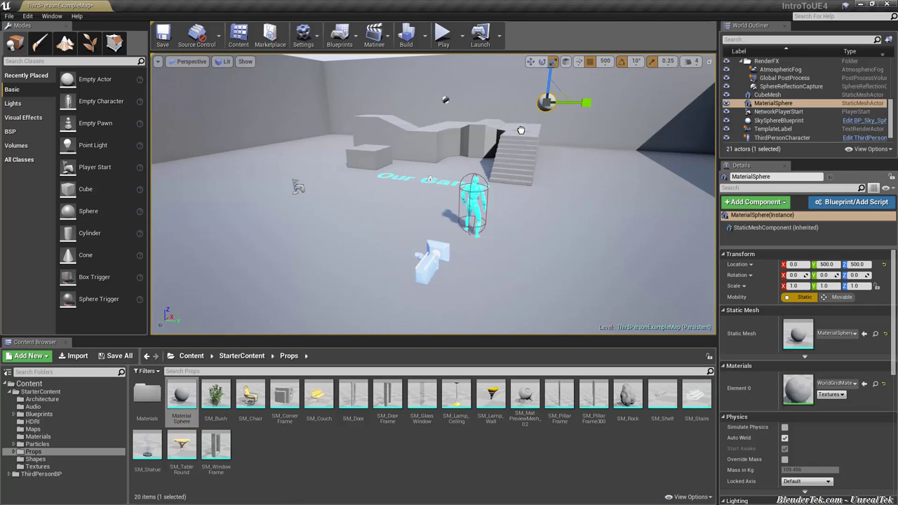
{"action": "key", "text": "f"}
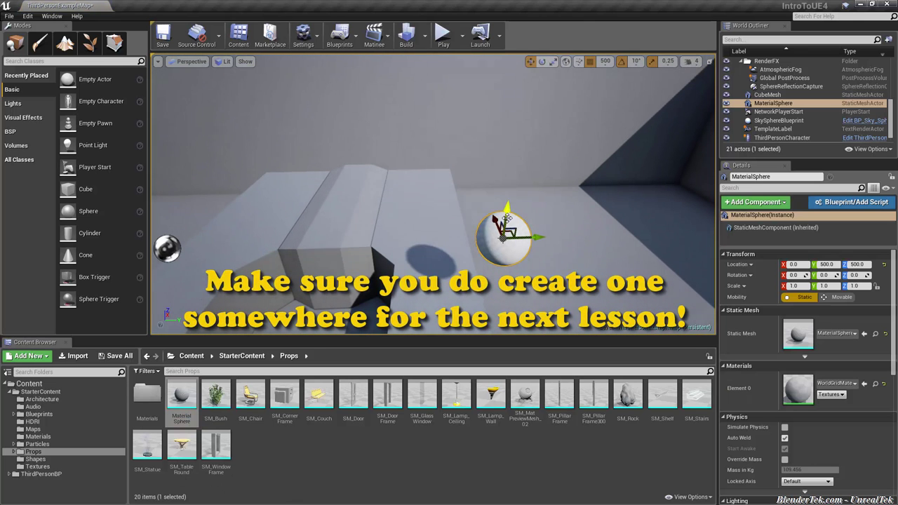
{"action": "left_click_drag", "start_coordinate": [495, 222], "coordinate": [487, 169]}
{"action": "key", "text": "ctrl+z"}
Set grid snapping to 10 and move the sphere to 360, 380, 360.
{"action": "left_click", "coordinate": [607, 61]}
{"action": "left_click", "coordinate": [605, 98]}
{"action": "left_click_drag", "start_coordinate": [496, 223], "coordinate": [466, 151]}
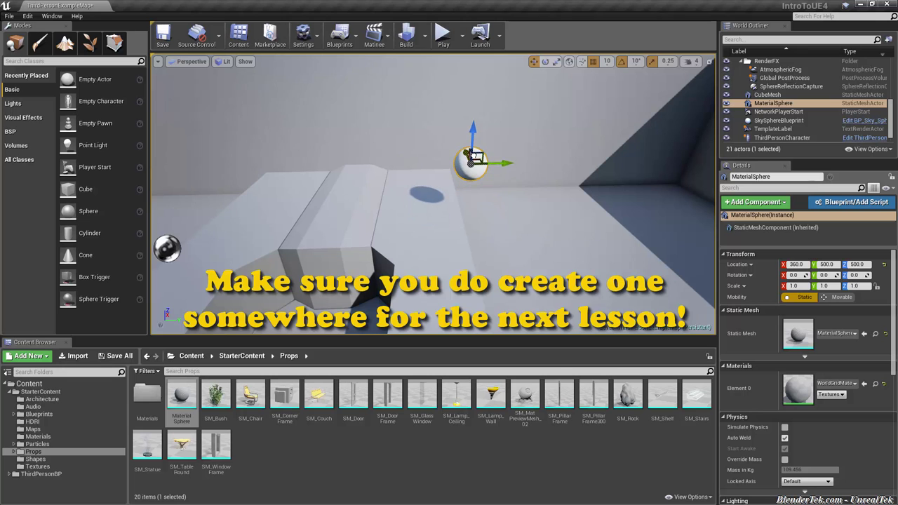
{"action": "left_click_drag", "start_coordinate": [518, 164], "coordinate": [470, 171]}
{"action": "left_click_drag", "start_coordinate": [433, 128], "coordinate": [433, 175]}
{"action": "right_click_drag", "start_coordinate": [433, 176], "coordinate": [482, 73]}
Playtest by running the character up the stairs toward the sphere, then exit with Esc.
{"action": "left_click", "coordinate": [448, 40]}
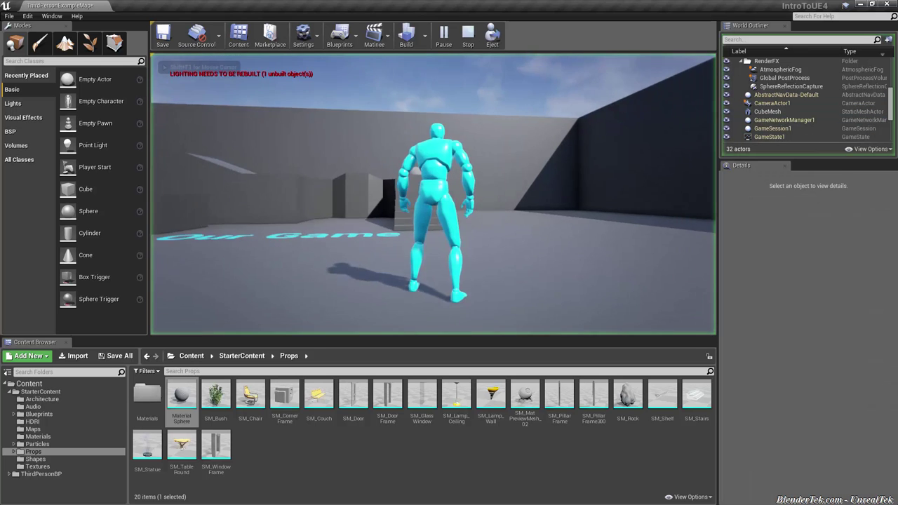
{"action": "key", "text": "w"}
{"action": "key", "text": "s"}
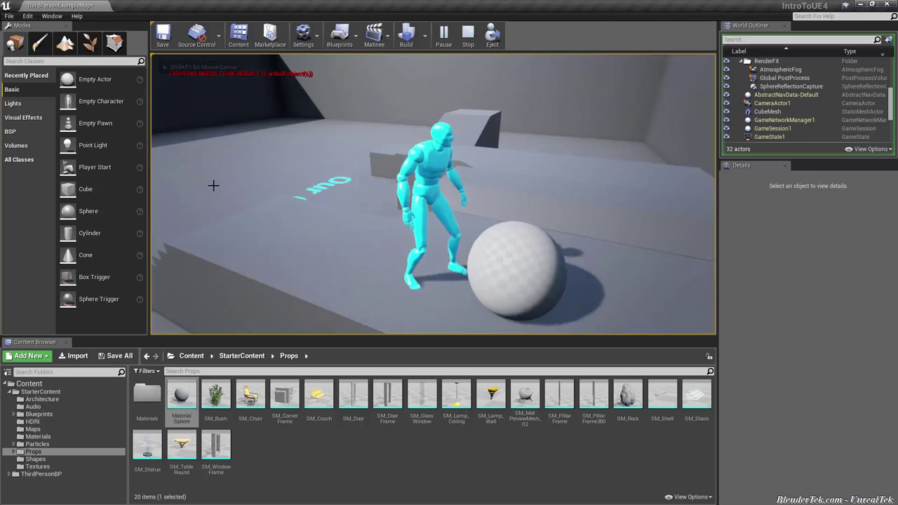
{"action": "key", "text": "Escape"}
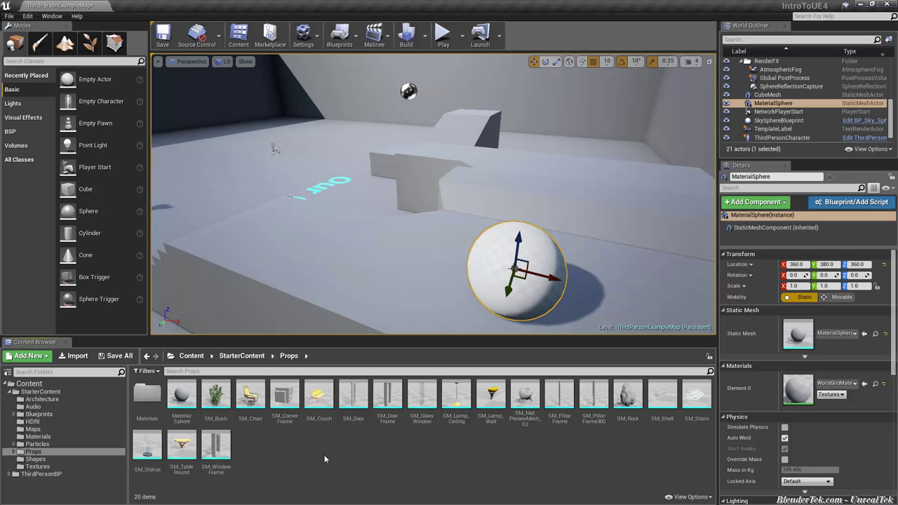
Start a new Blueprint class, browse the All Classes list in Pick Parent Class, then close it unchosen.
{"action": "right_click", "coordinate": [324, 455]}
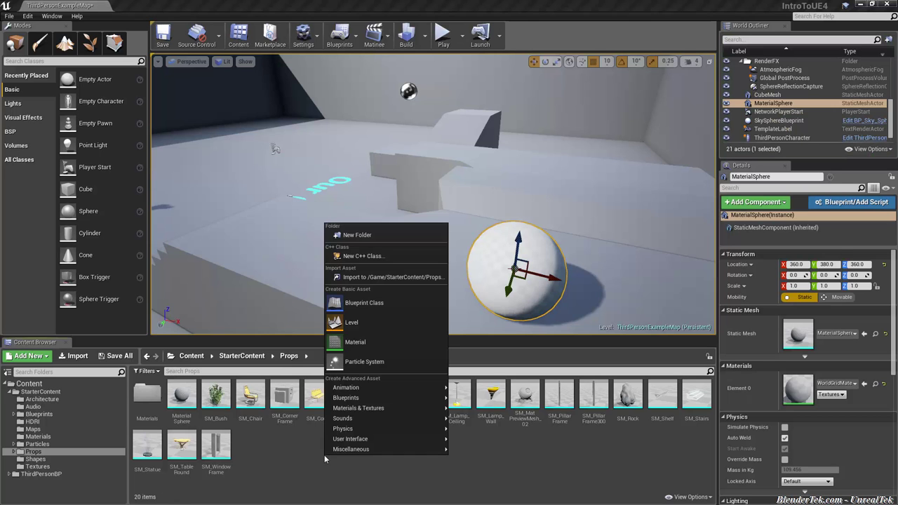
{"action": "left_click", "coordinate": [373, 302]}
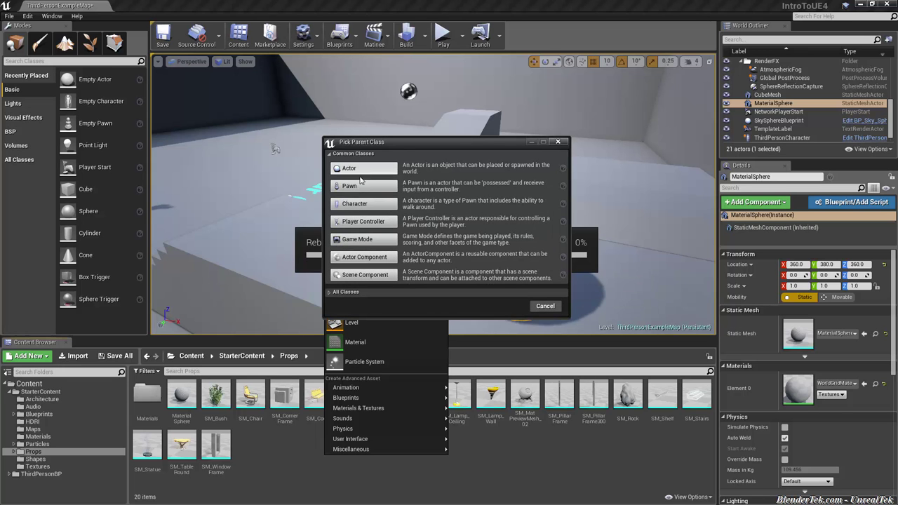
{"action": "left_click", "coordinate": [329, 294]}
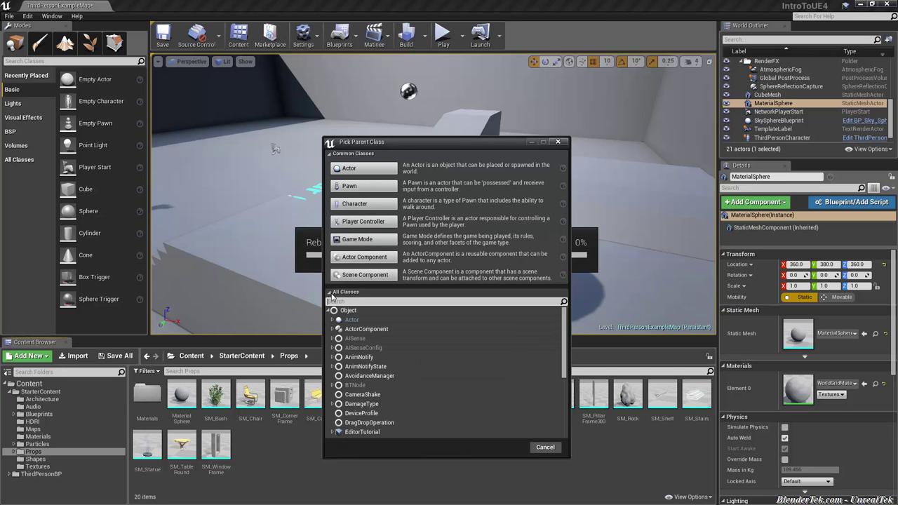
{"action": "scroll", "coordinate": [394, 424], "scroll_direction": "down", "scroll_amount": 5}
{"action": "scroll", "coordinate": [395, 423], "scroll_direction": "up", "scroll_amount": 3}
{"action": "scroll", "coordinate": [389, 414], "scroll_direction": "up", "scroll_amount": 3}
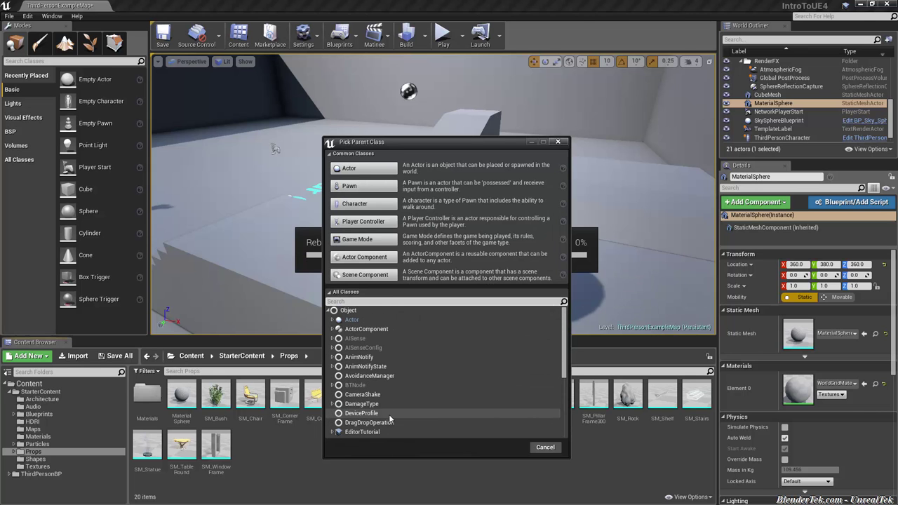
{"action": "left_click", "coordinate": [556, 142]}
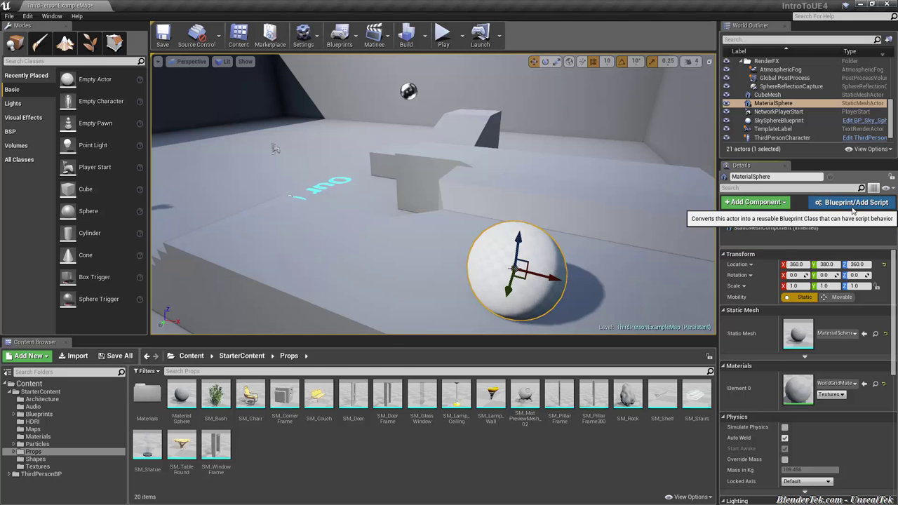
Convert the stairs sphere into Blueprint BP_SphereAtTopOfStairs in the Content folder.
{"action": "left_click", "coordinate": [854, 206]}
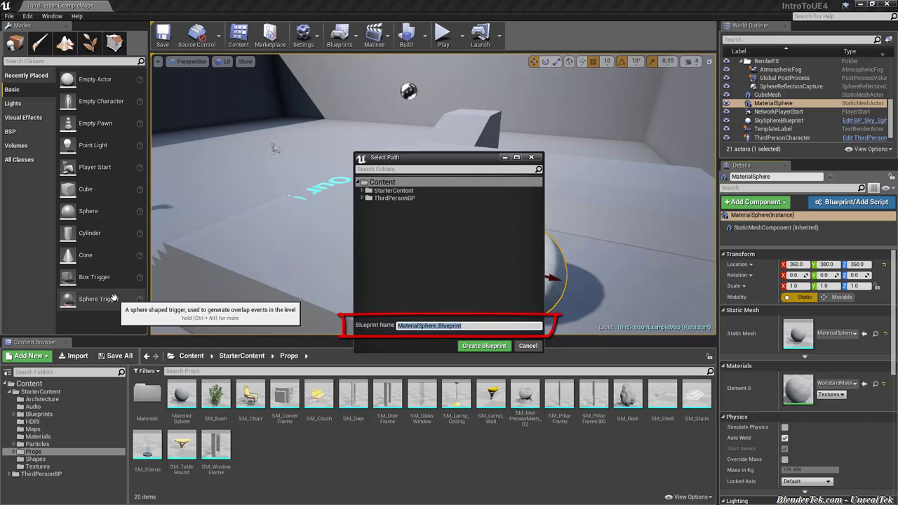
{"action": "type", "text": "BP_SphereAt"}
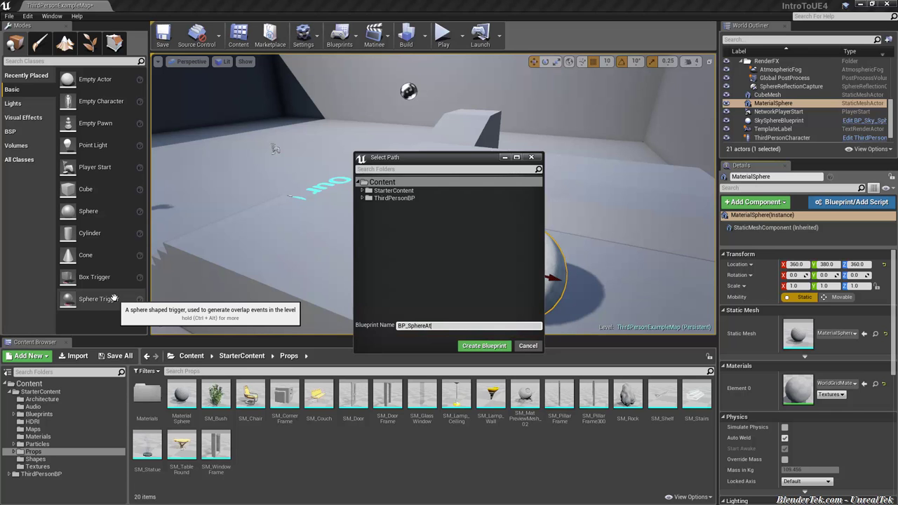
{"action": "type", "text": "Stairs"}
{"action": "left_click", "coordinate": [486, 347]}
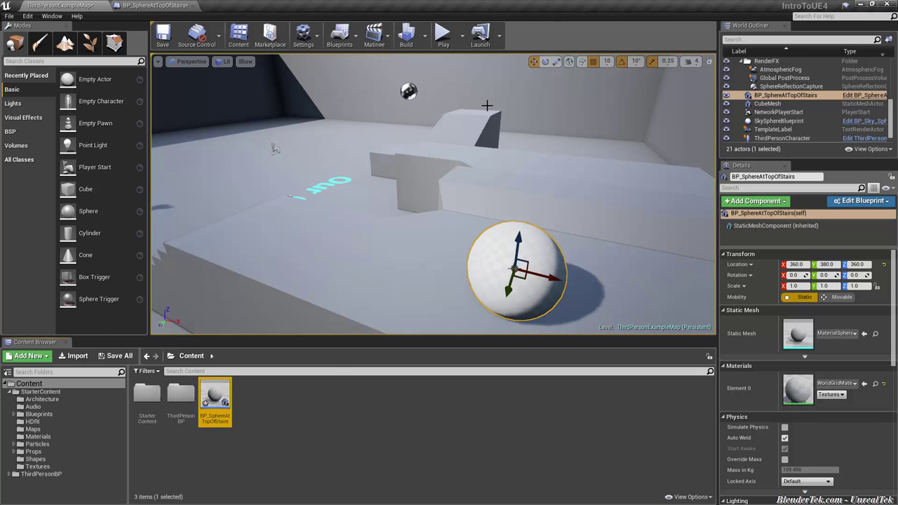
Select the walkway bump and floor meshes, then reselect the sphere Blueprint actor in the level.
{"action": "left_click", "coordinate": [402, 92]}
{"action": "left_click", "coordinate": [511, 200]}
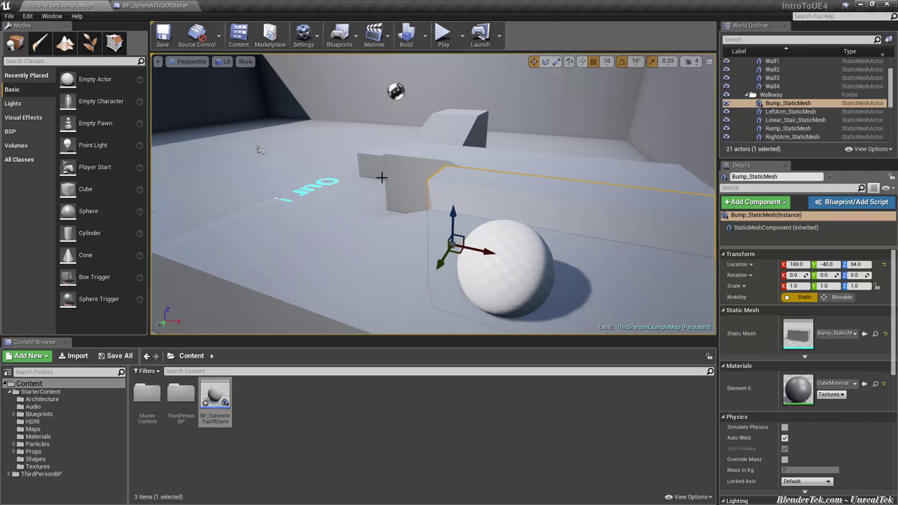
{"action": "left_click", "coordinate": [256, 154]}
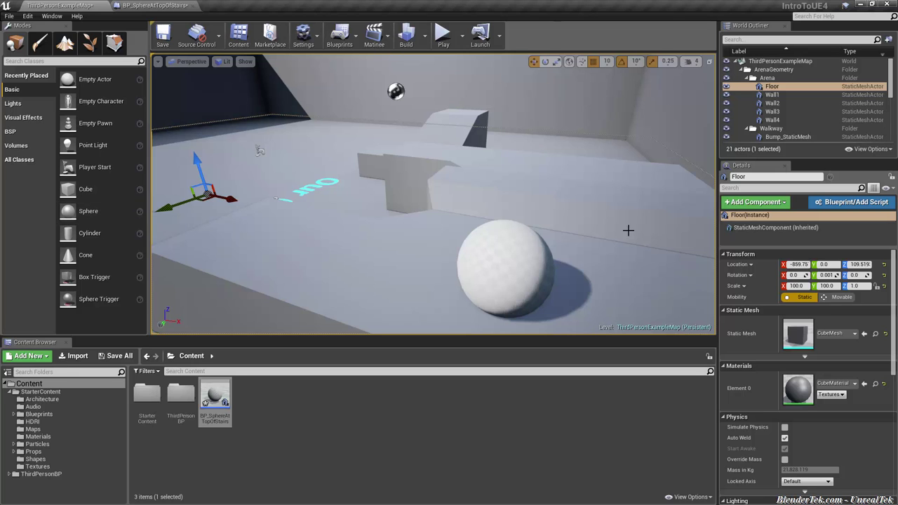
{"action": "mouse_move", "coordinate": [215, 398]}
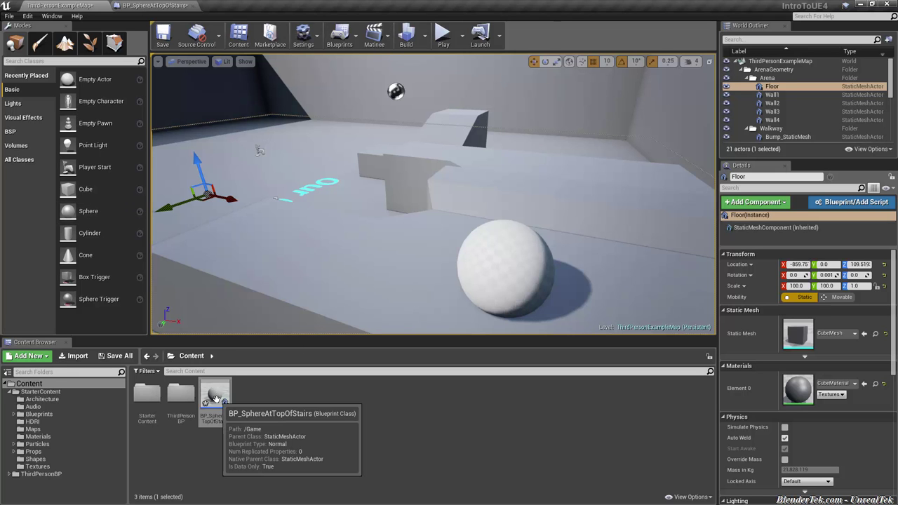
{"action": "left_click", "coordinate": [537, 271]}
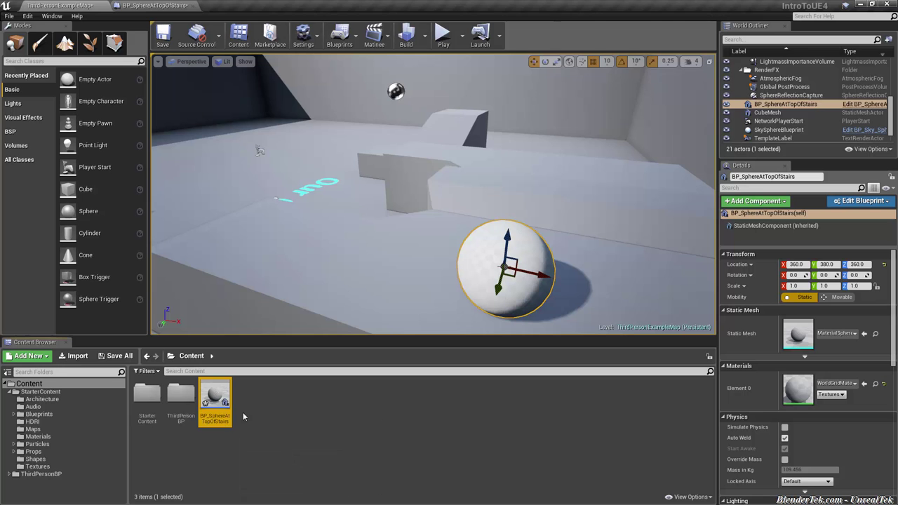
Save the level and the new Blueprint with Ctrl+S.
{"action": "mouse_move", "coordinate": [195, 419]}
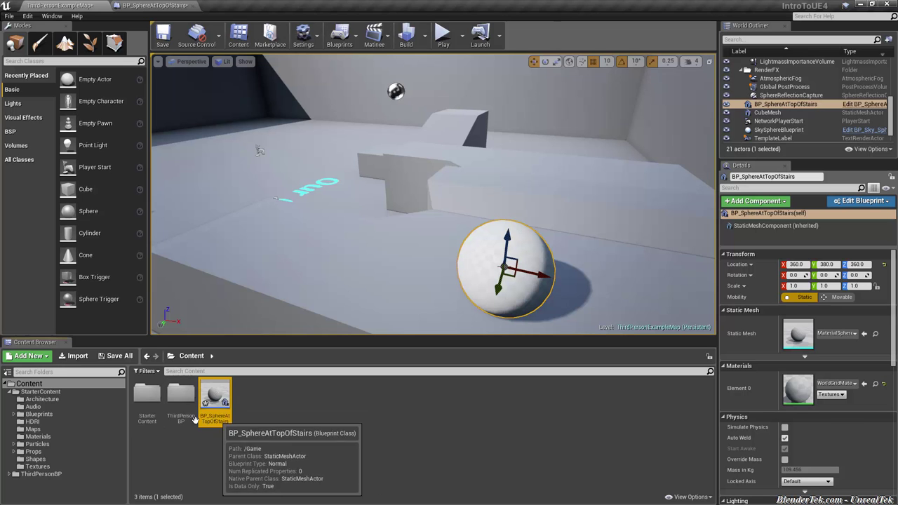
{"action": "left_click", "coordinate": [9, 15]}
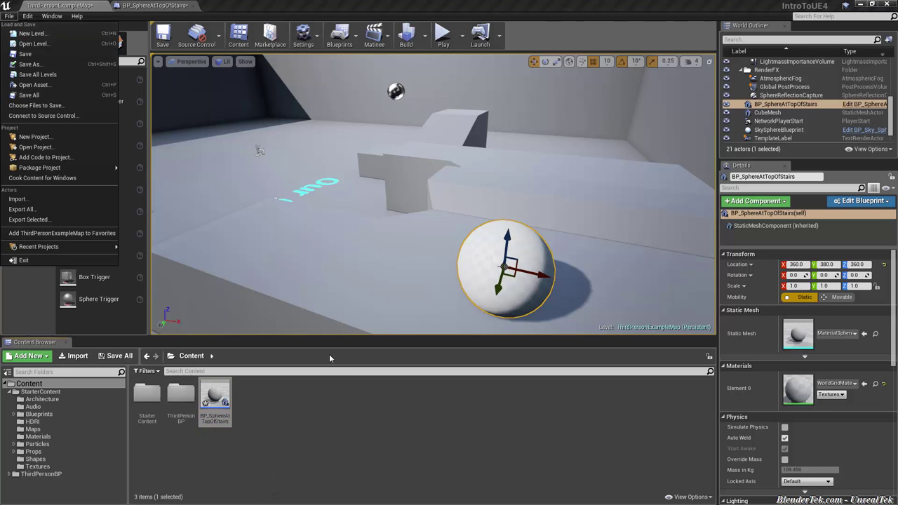
{"action": "left_click", "coordinate": [330, 402]}
{"action": "key", "text": "ctrl+s"}
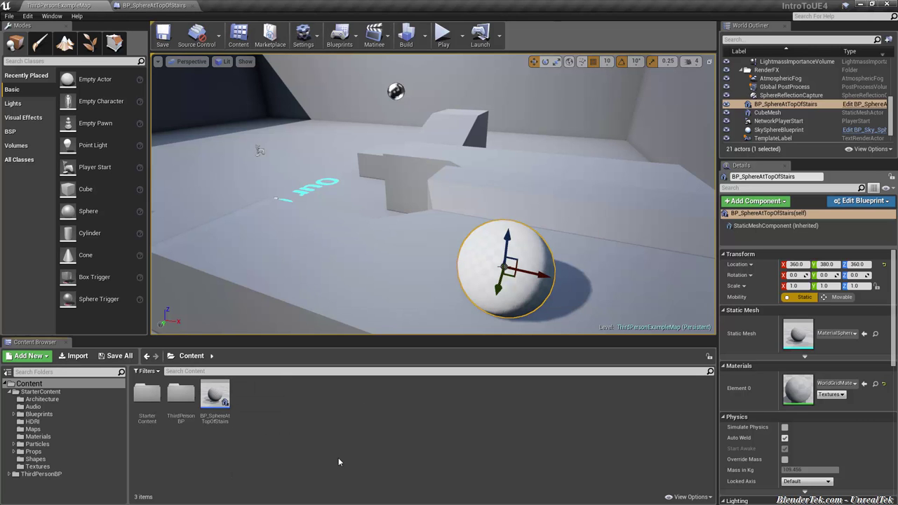
{"action": "mouse_move", "coordinate": [212, 397]}
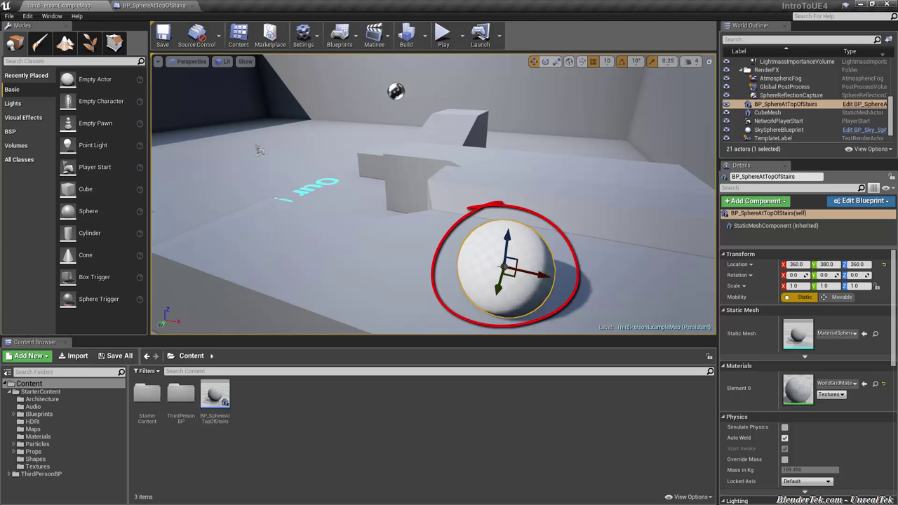
Open the Blueprint editor, add a Box Collision component, frame it, then delete it.
{"action": "left_click", "coordinate": [875, 202]}
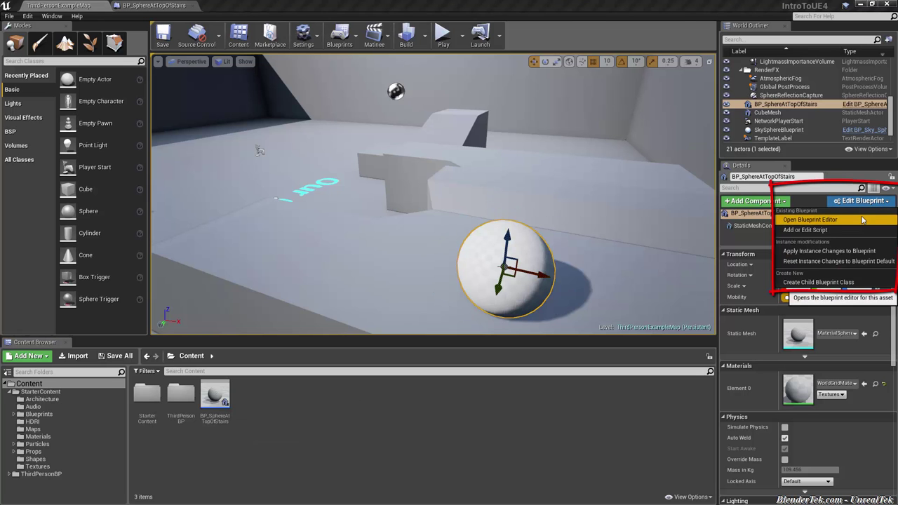
{"action": "left_click", "coordinate": [861, 221]}
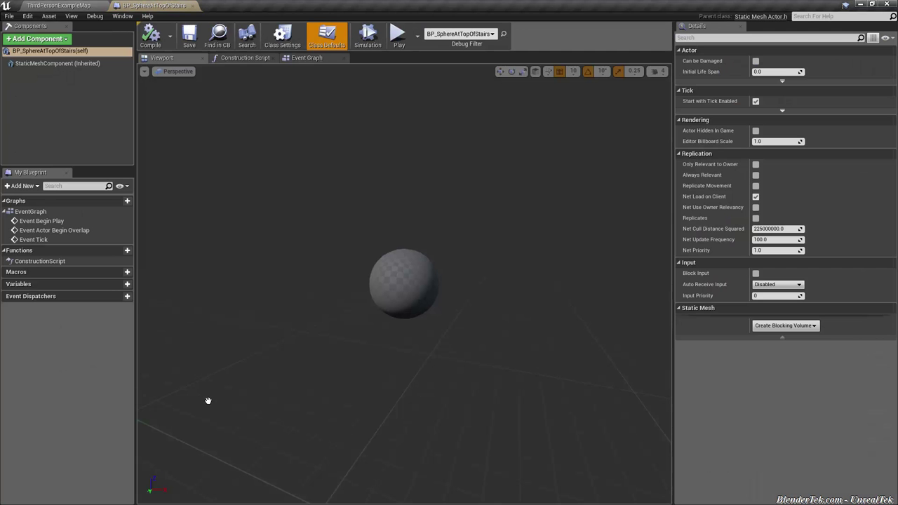
{"action": "left_click", "coordinate": [411, 270]}
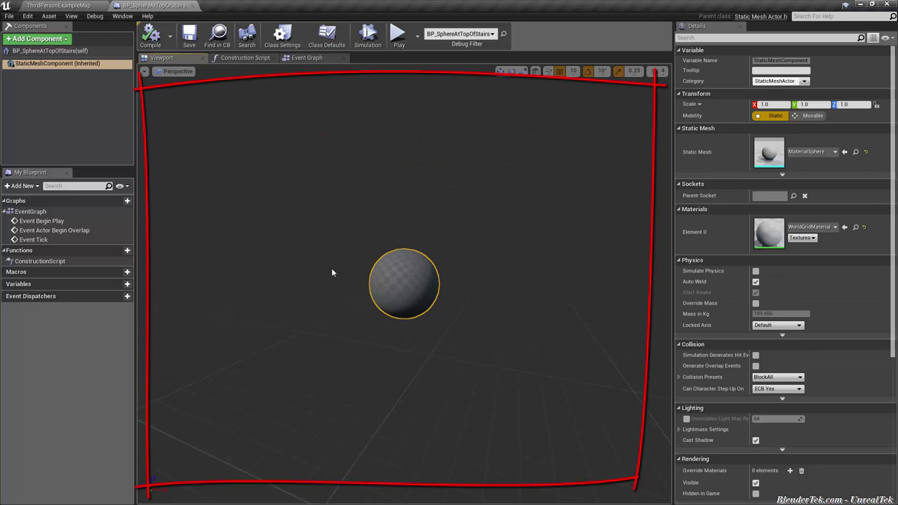
{"action": "left_click", "coordinate": [38, 38]}
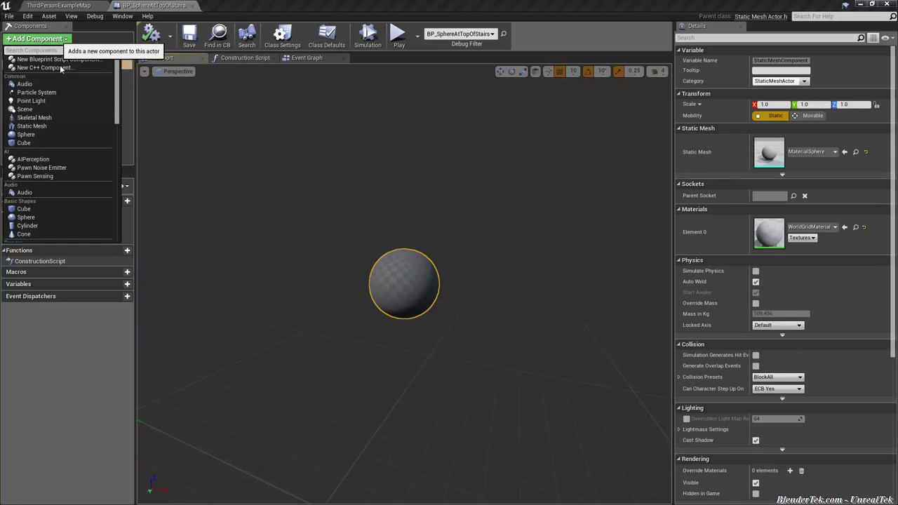
{"action": "scroll", "coordinate": [73, 129], "scroll_direction": "down", "scroll_amount": 3}
{"action": "scroll", "coordinate": [73, 127], "scroll_direction": "down", "scroll_amount": 2}
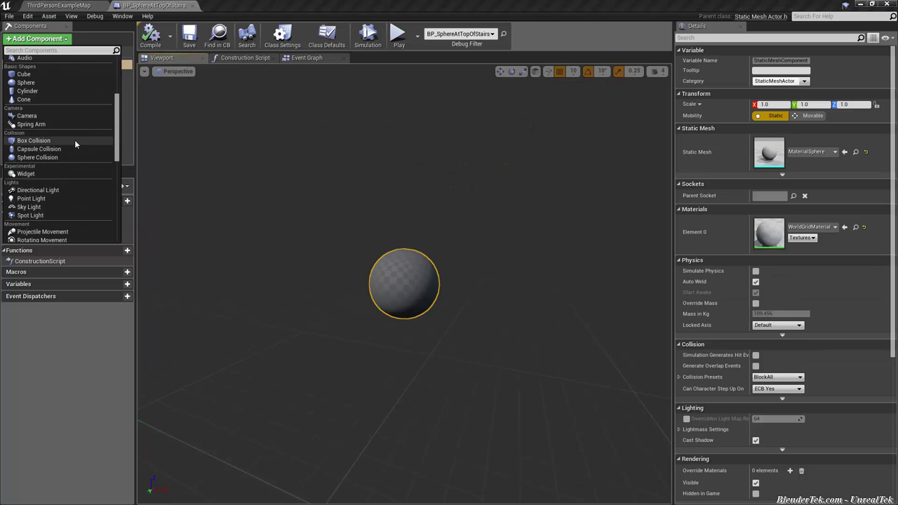
{"action": "left_click", "coordinate": [70, 140]}
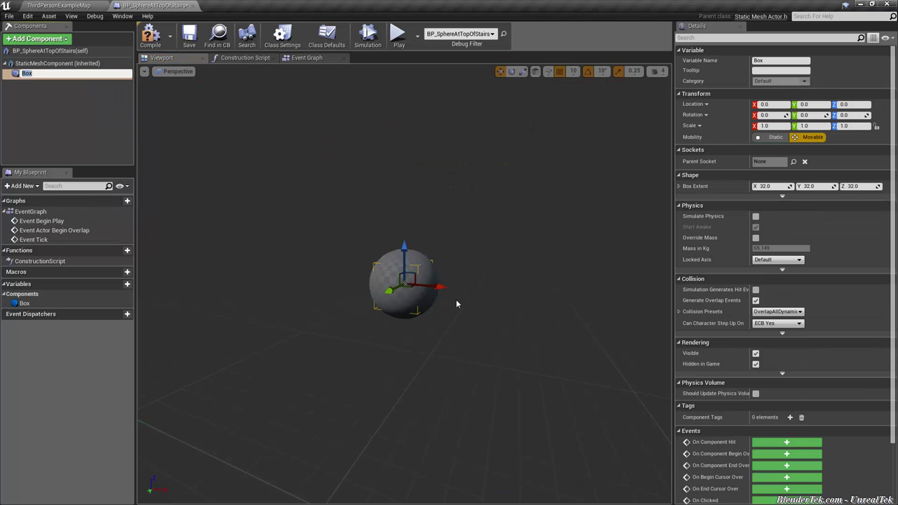
{"action": "key", "text": "f"}
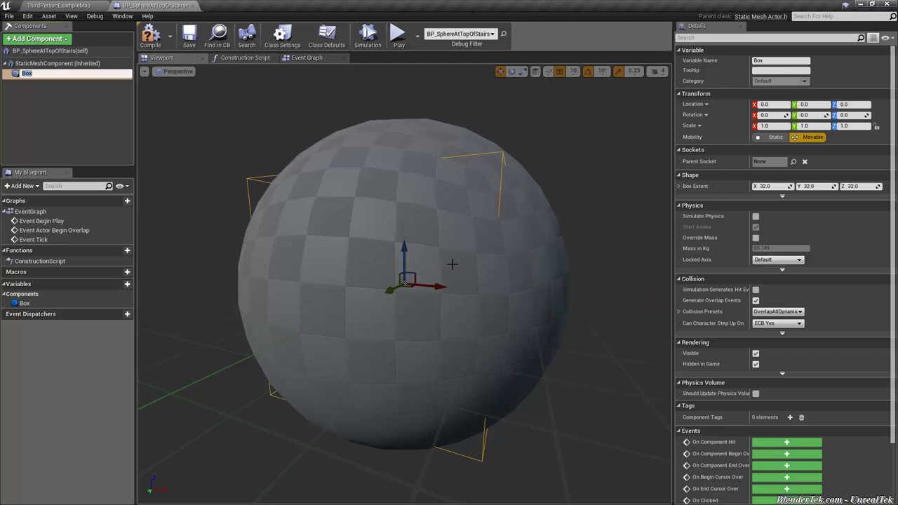
{"action": "scroll", "coordinate": [445, 271], "scroll_direction": "down", "scroll_amount": 5}
{"action": "key", "text": "Delete"}
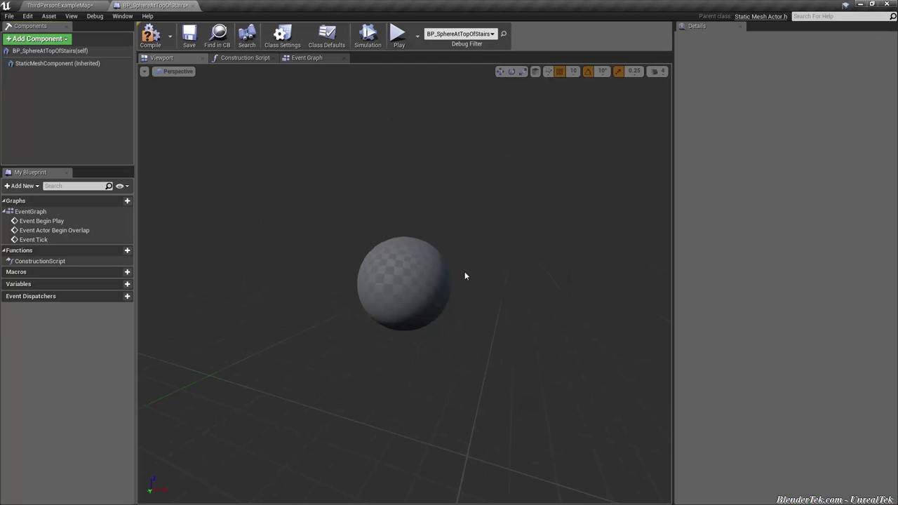
Add a Sphere component, move it and stretch it about 2.36 times along X, save, then delete it.
{"action": "left_click", "coordinate": [64, 65]}
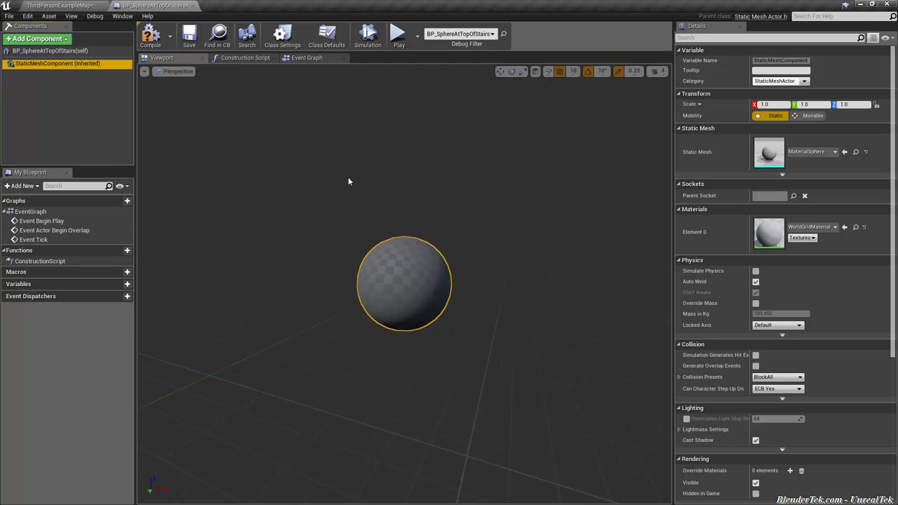
{"action": "left_click", "coordinate": [36, 39]}
{"action": "left_click", "coordinate": [69, 137]}
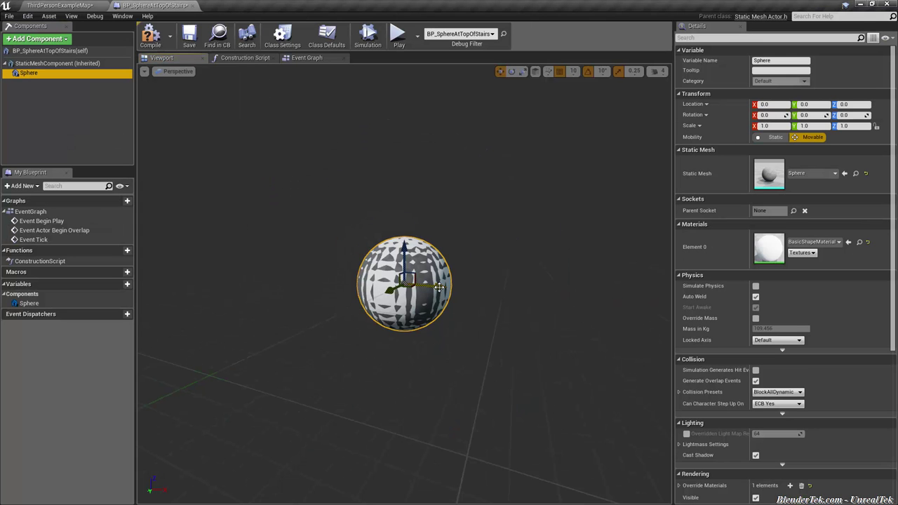
{"action": "mouse_move", "coordinate": [438, 287]}
{"action": "left_mouse_down"}
{"action": "mouse_move", "coordinate": [282, 278]}
{"action": "mouse_move", "coordinate": [313, 277]}
{"action": "left_mouse_up"}
{"action": "key", "text": "r"}
{"action": "left_click_drag", "start_coordinate": [344, 279], "coordinate": [356, 281]}
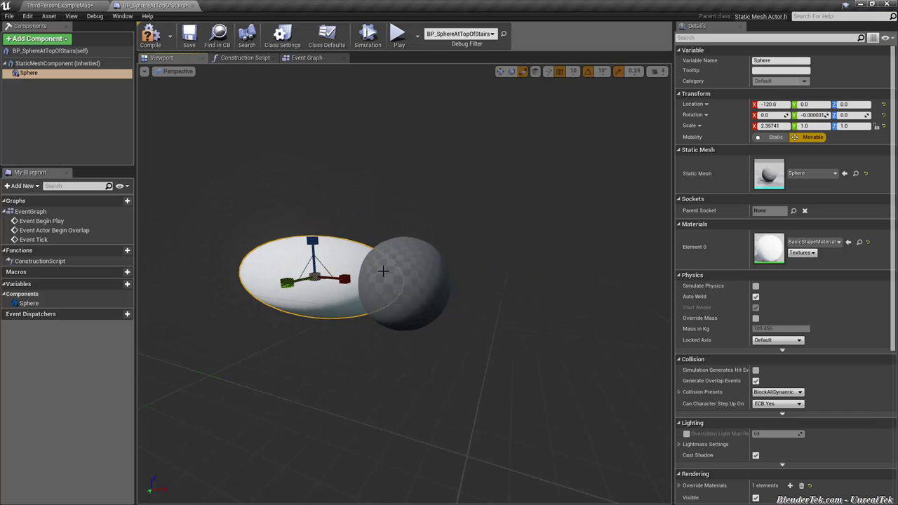
{"action": "left_click", "coordinate": [191, 41]}
{"action": "left_click", "coordinate": [60, 5]}
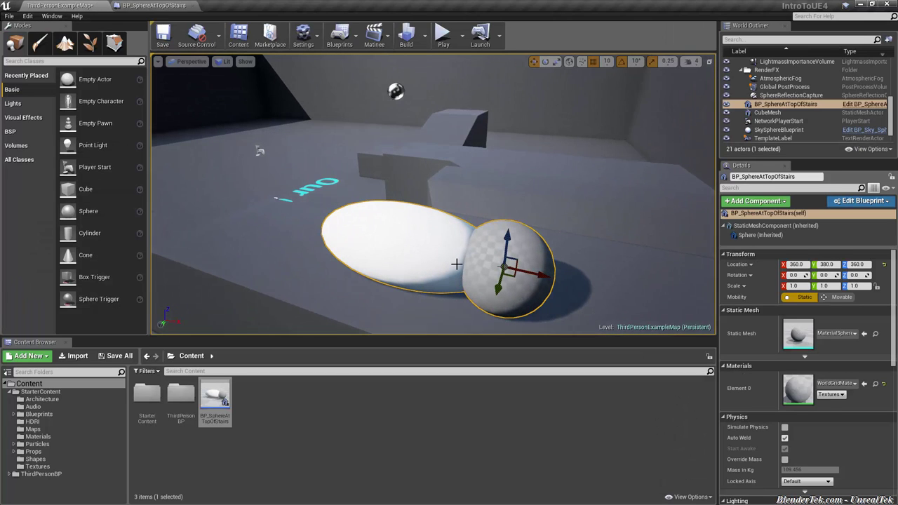
{"action": "left_click", "coordinate": [155, 5]}
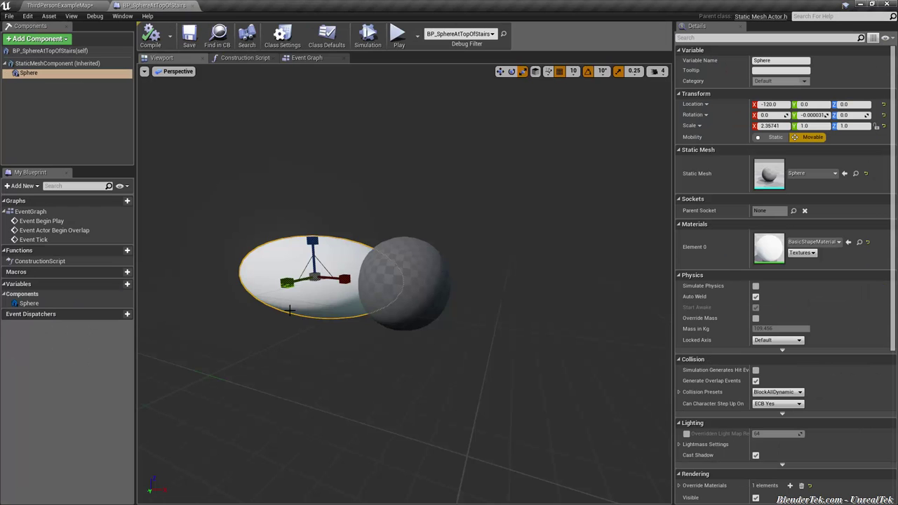
{"action": "key", "text": "Delete"}
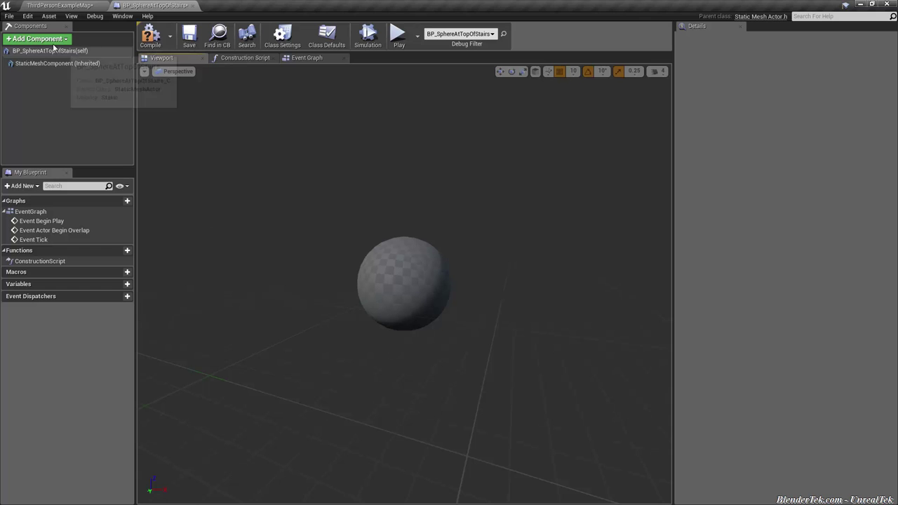
{"action": "left_click", "coordinate": [37, 39]}
{"action": "left_click", "coordinate": [439, 393]}
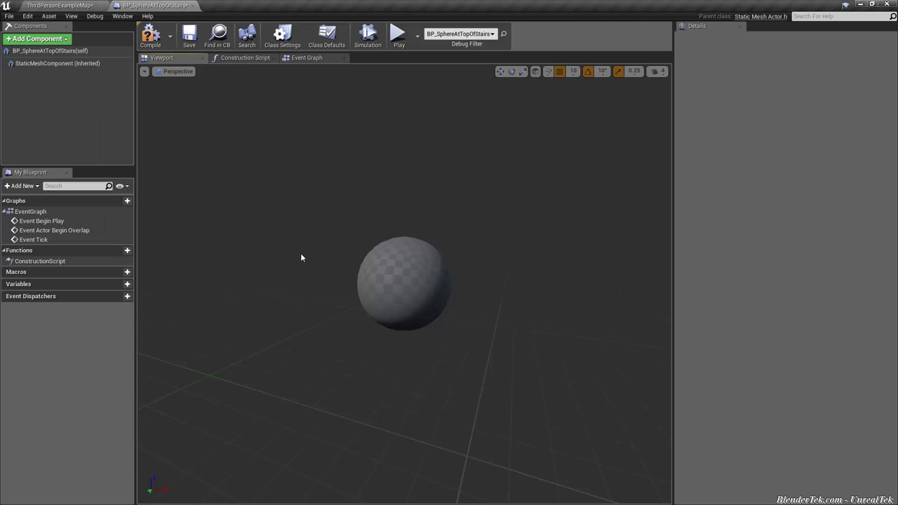
{"action": "left_click", "coordinate": [89, 5]}
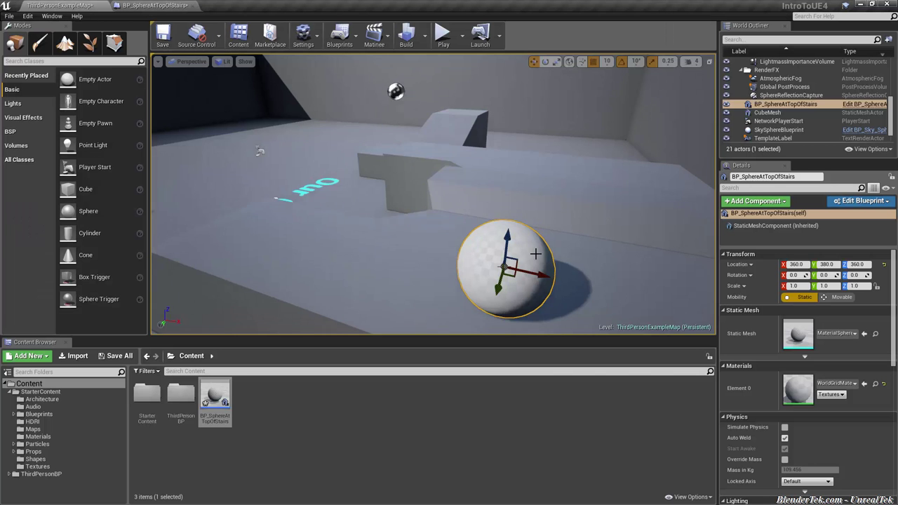
{"action": "key", "text": "ctrl+e"}
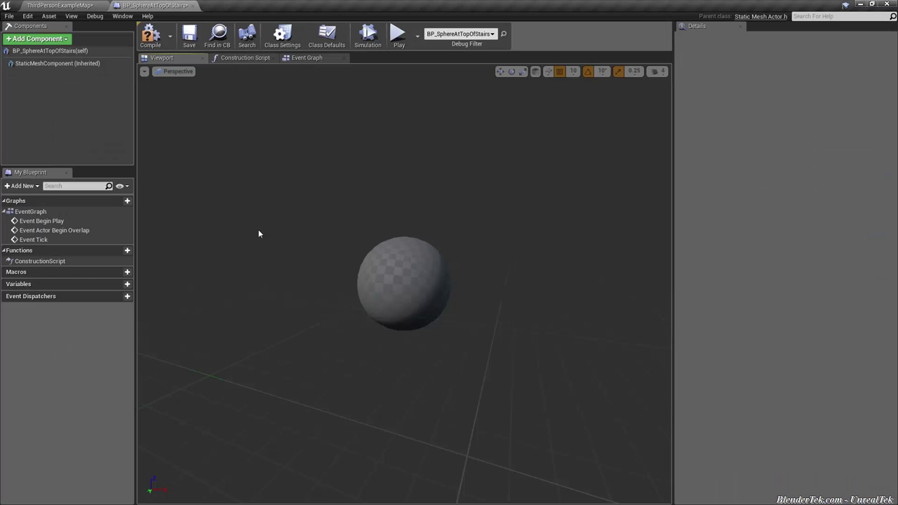
{"action": "left_click", "coordinate": [247, 59]}
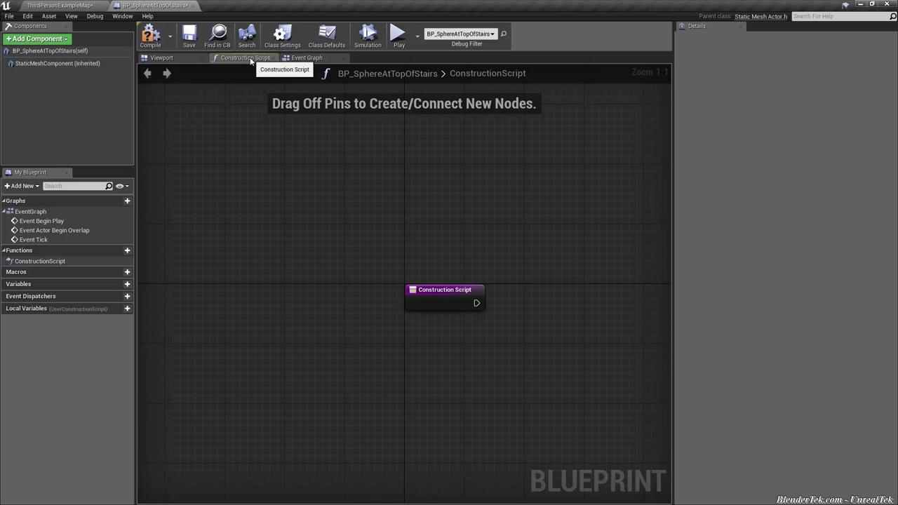
{"action": "left_click", "coordinate": [275, 58]}
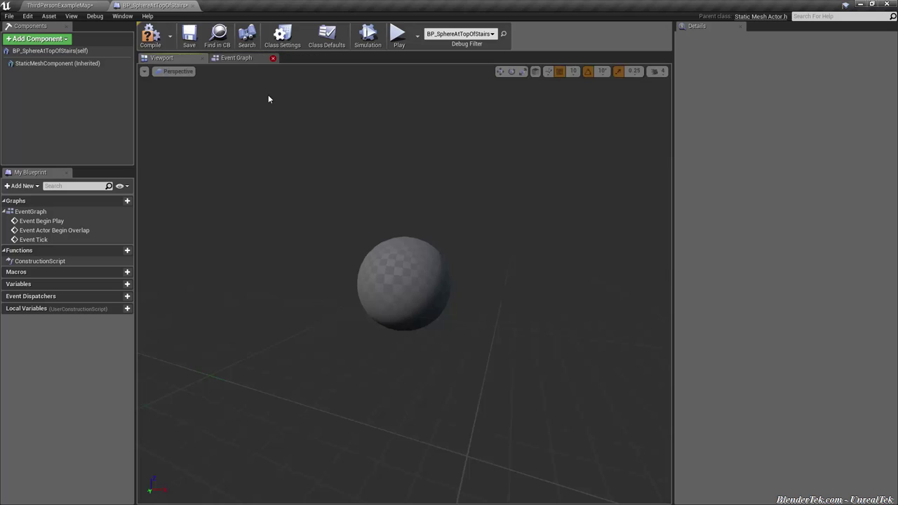
{"action": "left_click", "coordinate": [236, 59]}
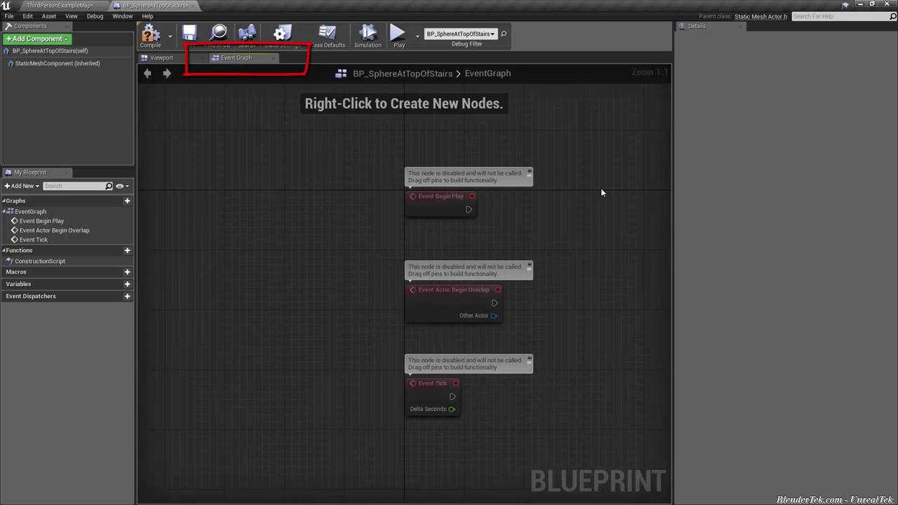
{"action": "left_click_drag", "start_coordinate": [610, 151], "coordinate": [319, 469]}
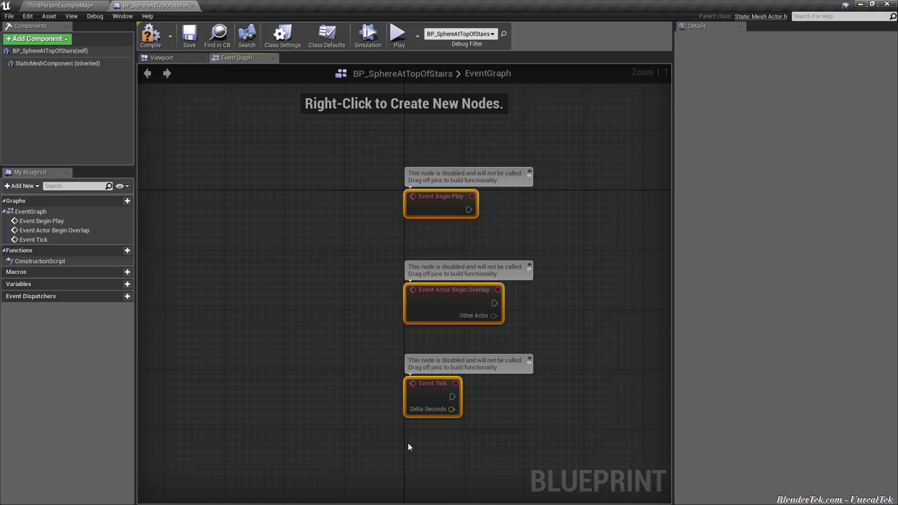
{"action": "left_click", "coordinate": [501, 436]}
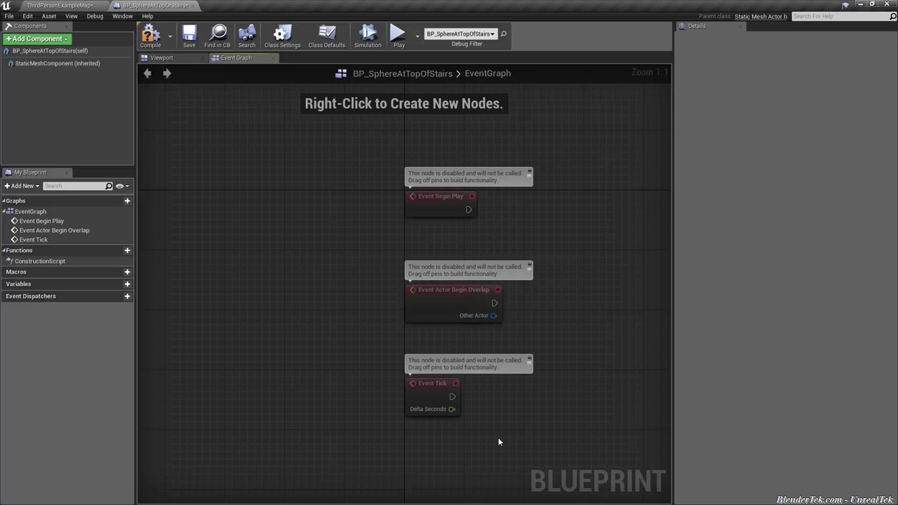
{"action": "right_click_drag", "start_coordinate": [498, 438], "coordinate": [374, 416]}
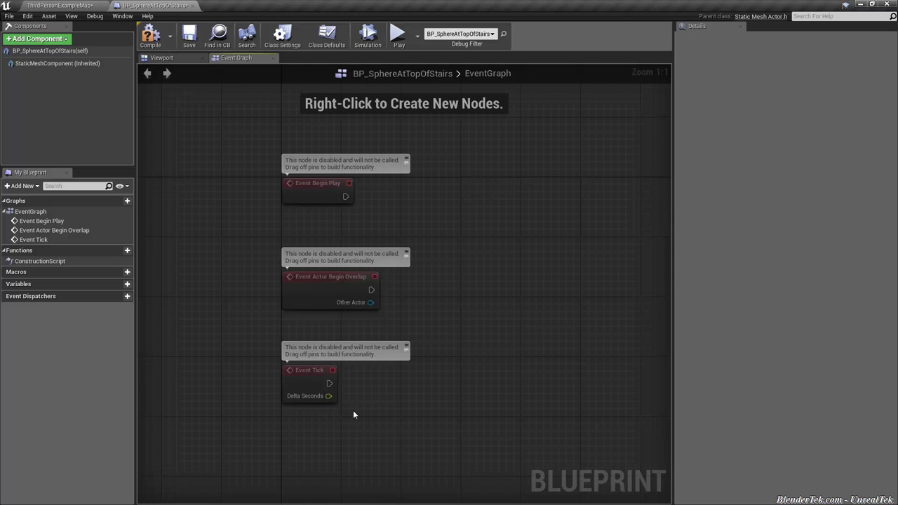
{"action": "left_click", "coordinate": [323, 198]}
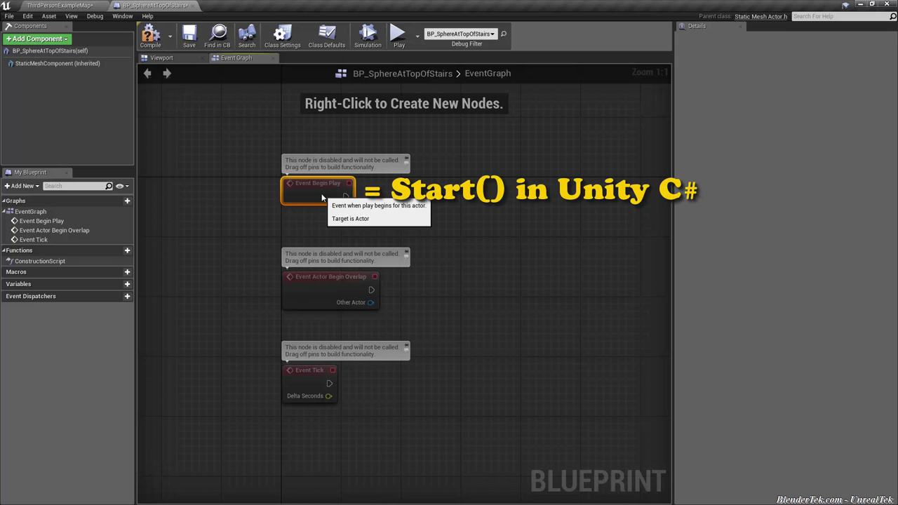
{"action": "left_click", "coordinate": [66, 6]}
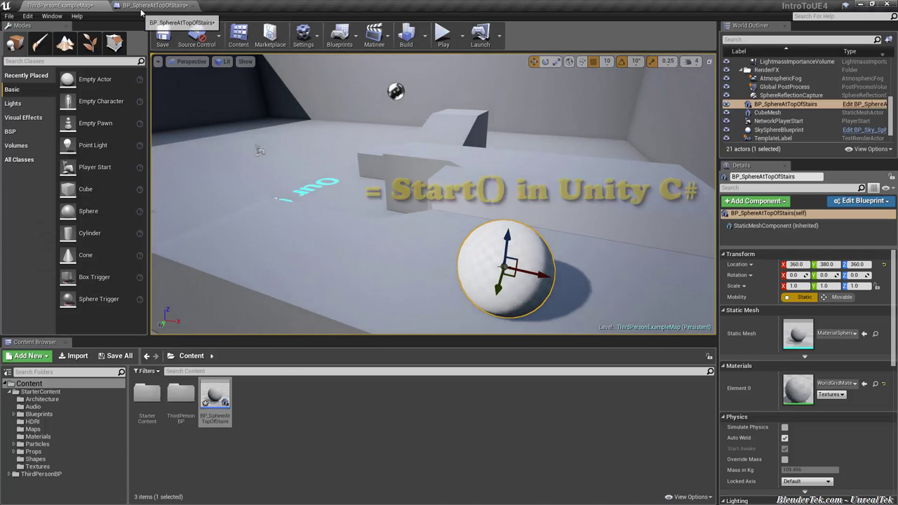
{"action": "left_click", "coordinate": [154, 5]}
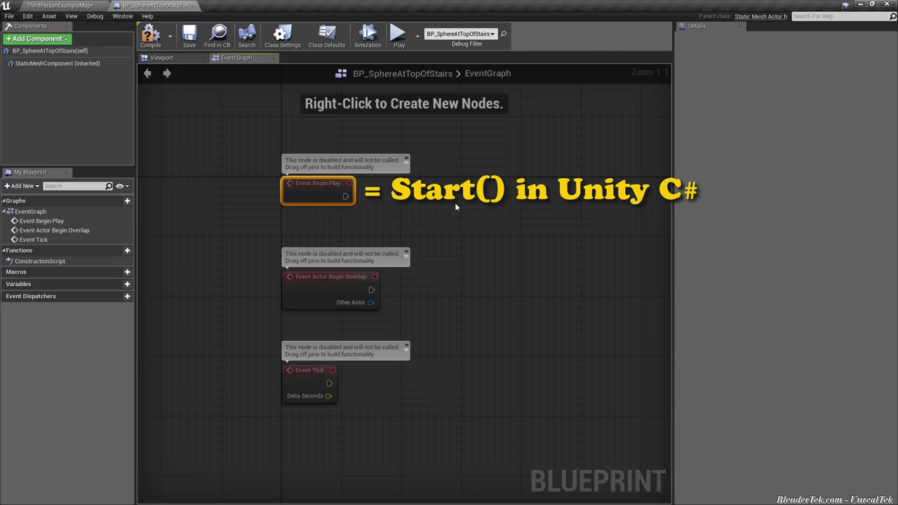
{"action": "left_click_drag", "start_coordinate": [345, 196], "coordinate": [420, 203]}
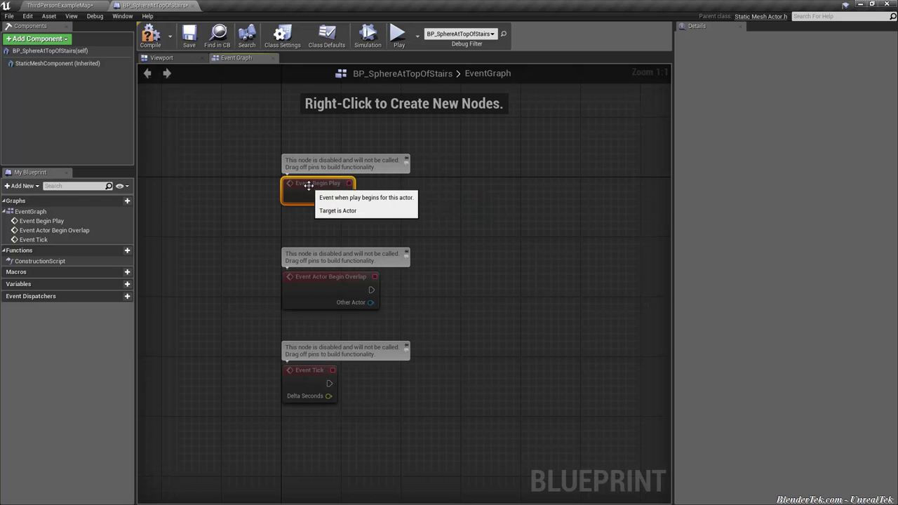
{"action": "left_click", "coordinate": [323, 303]}
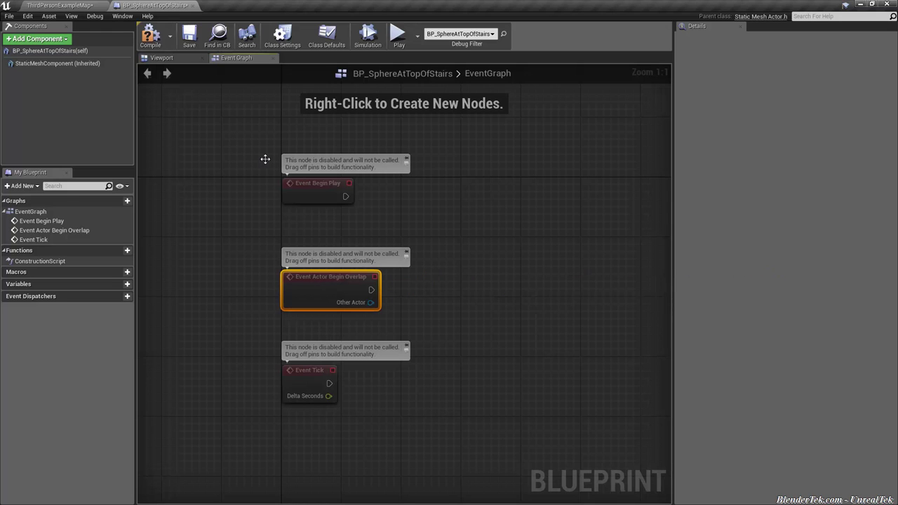
{"action": "left_click", "coordinate": [184, 59]}
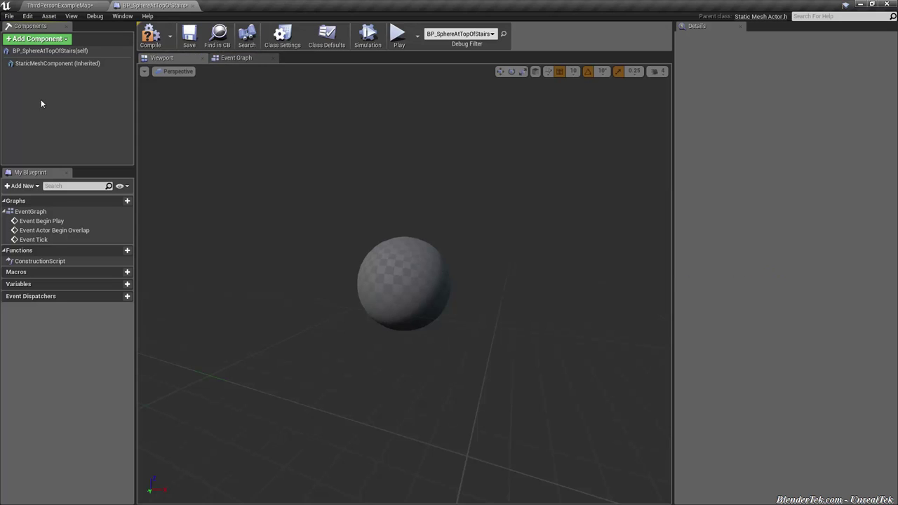
{"action": "left_click", "coordinate": [34, 40]}
{"action": "scroll", "coordinate": [66, 176], "scroll_direction": "down", "scroll_amount": 3}
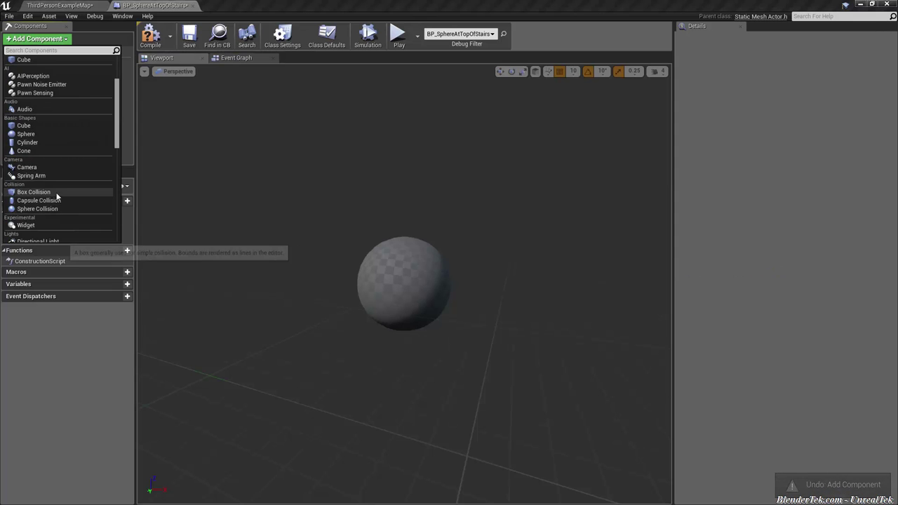
{"action": "left_click", "coordinate": [56, 195]}
{"action": "left_click_drag", "start_coordinate": [457, 291], "coordinate": [344, 292]}
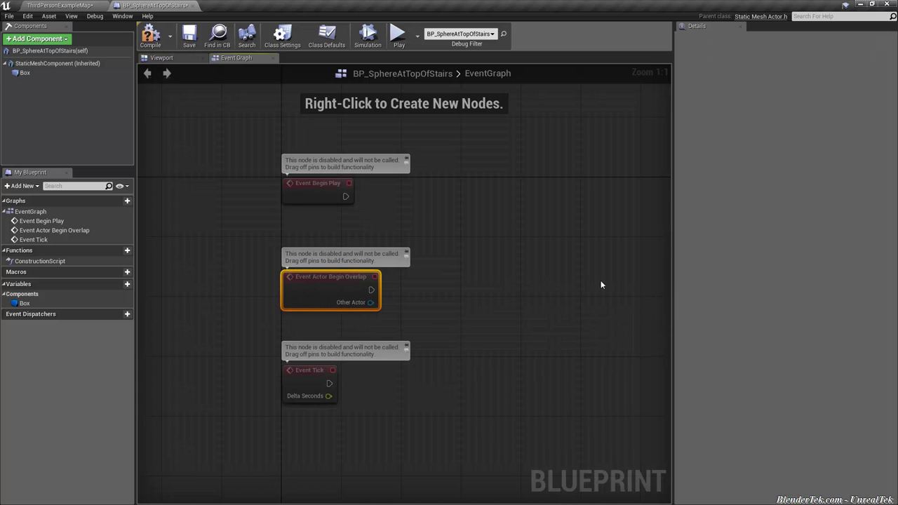
{"action": "left_click", "coordinate": [171, 59]}
{"action": "left_click", "coordinate": [45, 76]}
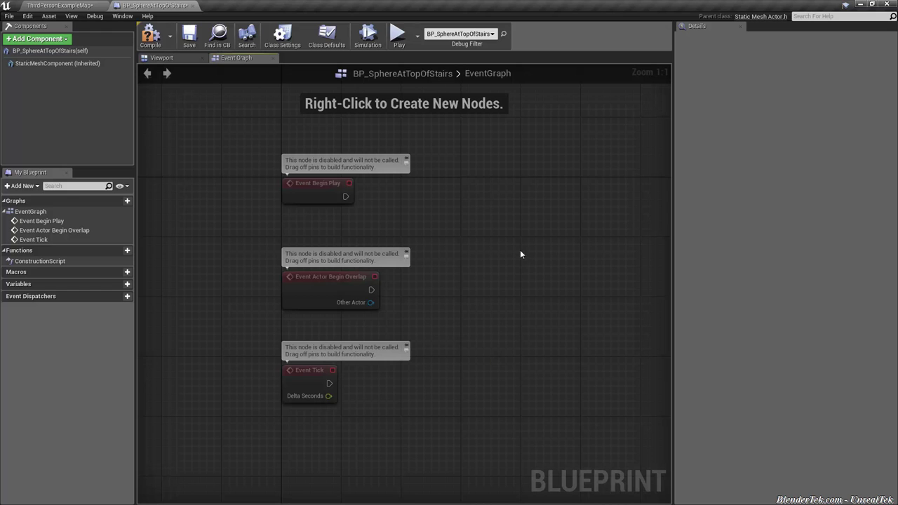
Search 'w' in the graph's action menu, add a W key event node, then delete it.
{"action": "right_click", "coordinate": [471, 211]}
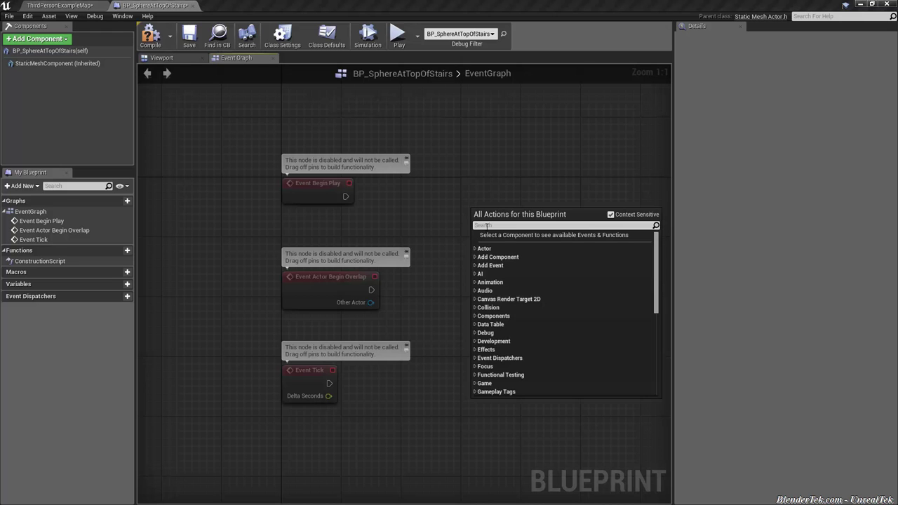
{"action": "type", "text": "w"}
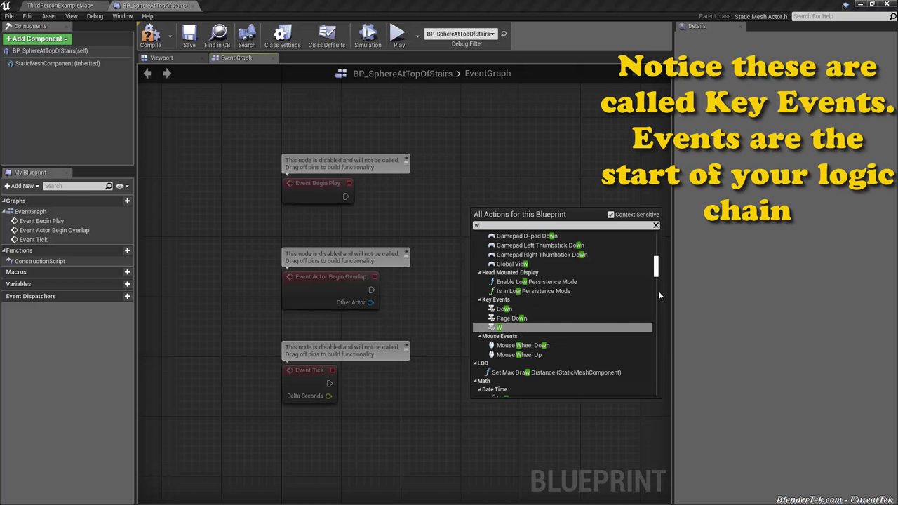
{"action": "left_click_drag", "start_coordinate": [658, 271], "coordinate": [655, 263]}
{"action": "scroll", "coordinate": [653, 269], "scroll_direction": "down", "scroll_amount": 5}
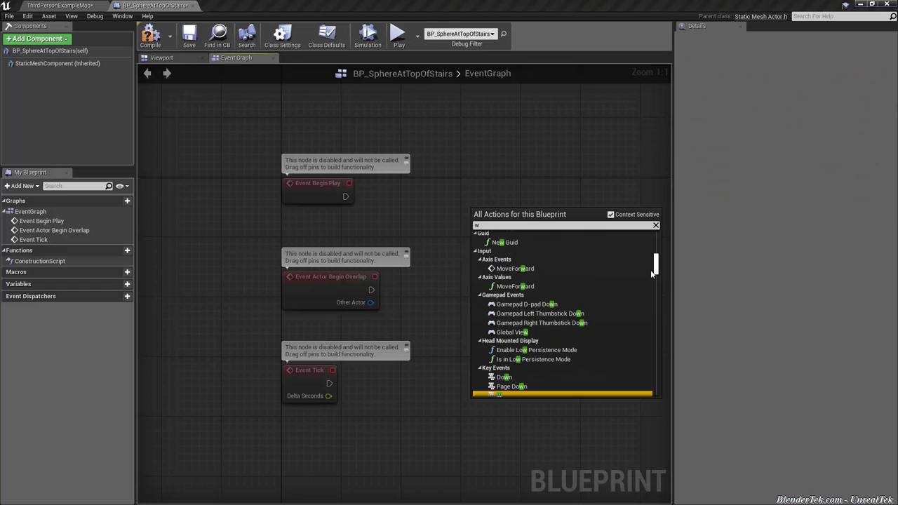
{"action": "left_click", "coordinate": [611, 215]}
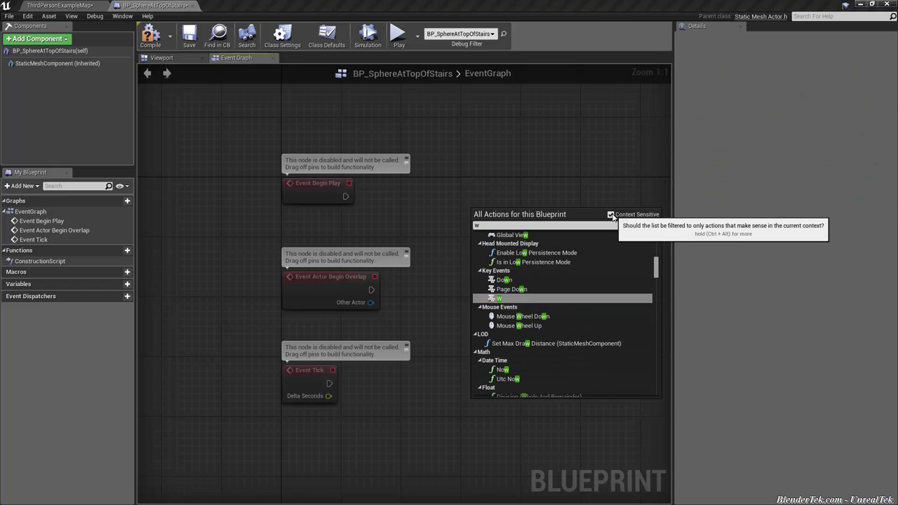
{"action": "mouse_move", "coordinate": [656, 316]}
{"action": "left_mouse_down"}
{"action": "mouse_move", "coordinate": [647, 249]}
{"action": "mouse_move", "coordinate": [654, 388]}
{"action": "mouse_move", "coordinate": [617, 222]}
{"action": "left_mouse_up"}
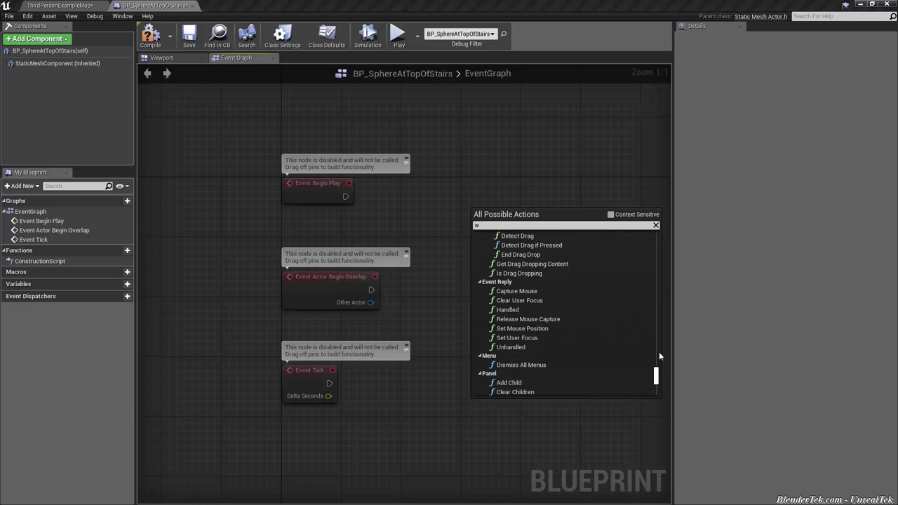
{"action": "left_click", "coordinate": [610, 214]}
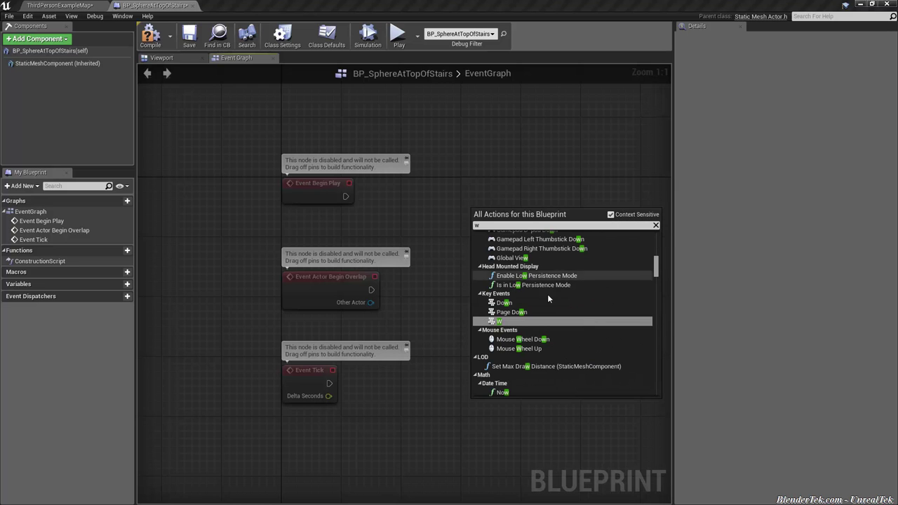
{"action": "left_click", "coordinate": [501, 321]}
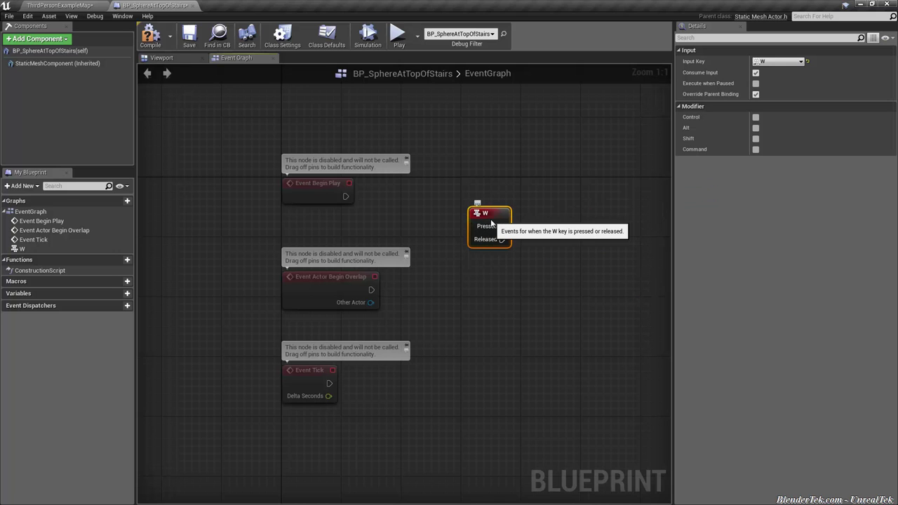
{"action": "key", "text": "Delete"}
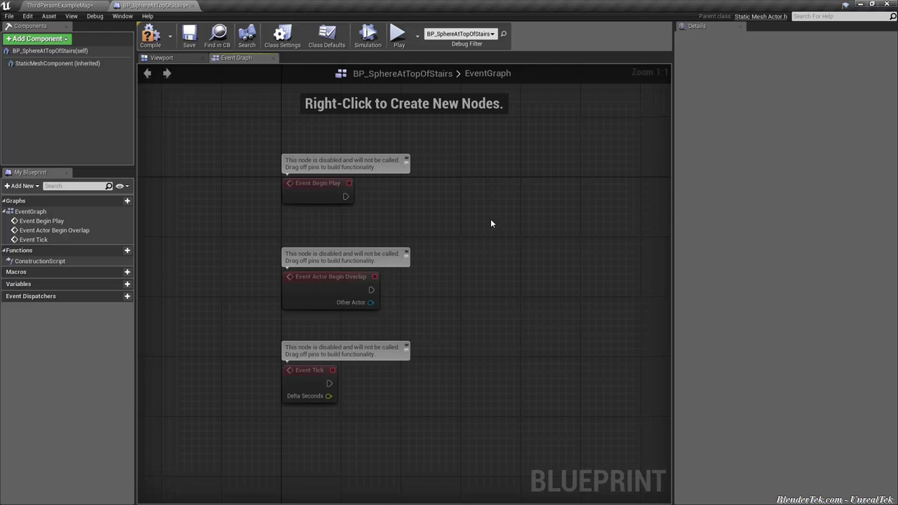
Pan the graph and select, then deselect, the Event Tick and Event Begin Play nodes.
{"action": "mouse_move", "coordinate": [452, 343]}
{"action": "right_mouse_down"}
{"action": "mouse_move", "coordinate": [456, 276]}
{"action": "mouse_move", "coordinate": [415, 297]}
{"action": "right_mouse_up"}
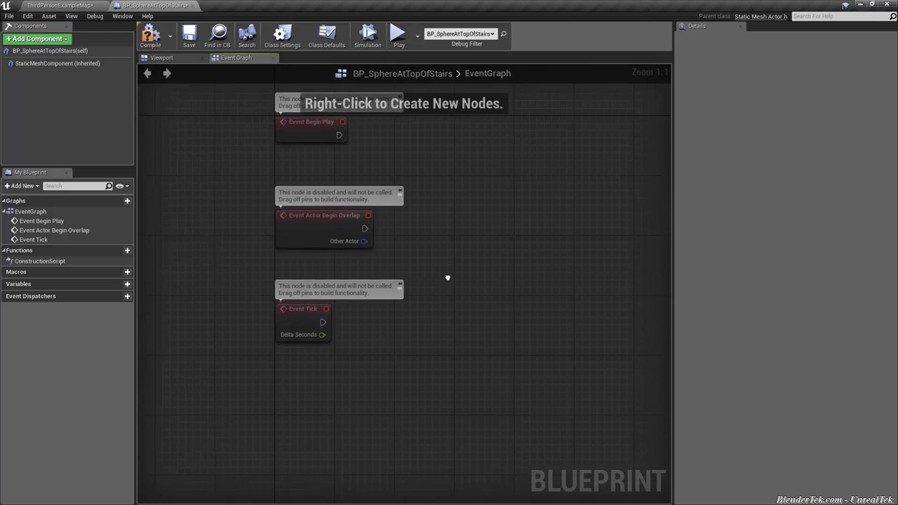
{"action": "left_click", "coordinate": [258, 343]}
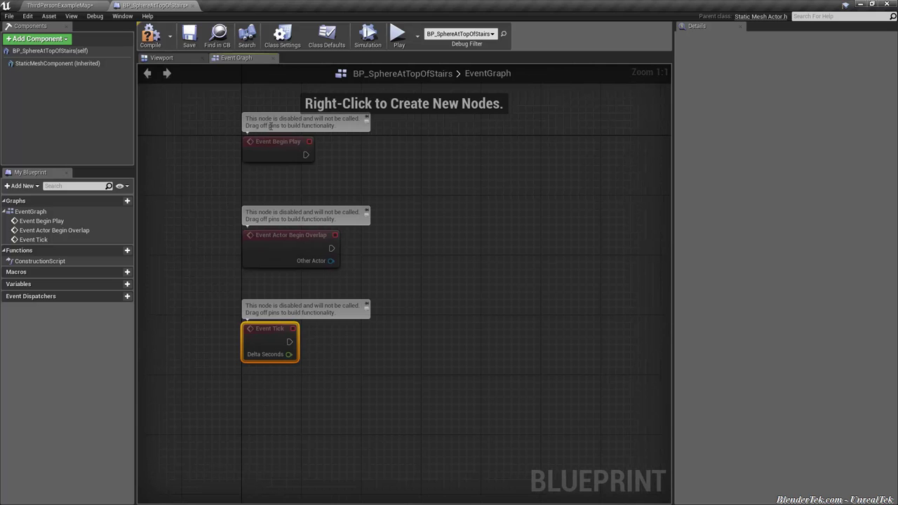
{"action": "left_click", "coordinate": [265, 150]}
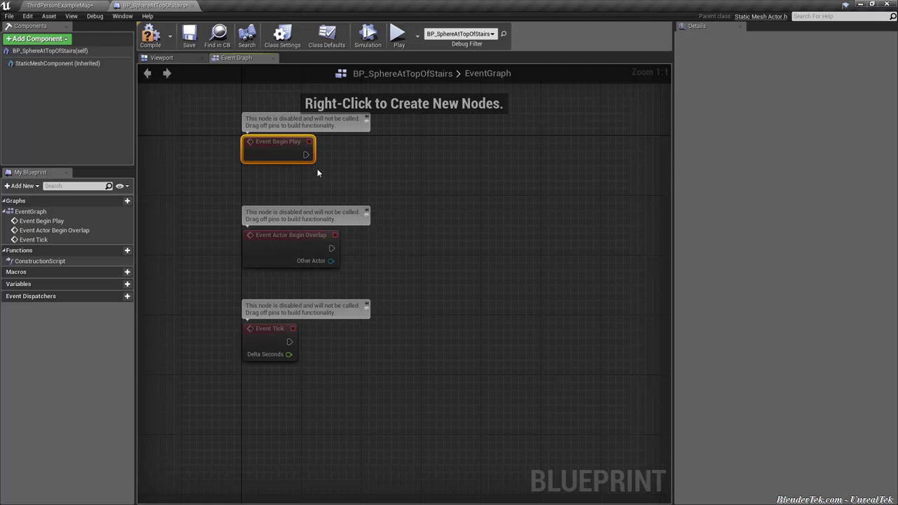
{"action": "right_click_drag", "start_coordinate": [306, 160], "coordinate": [391, 200]}
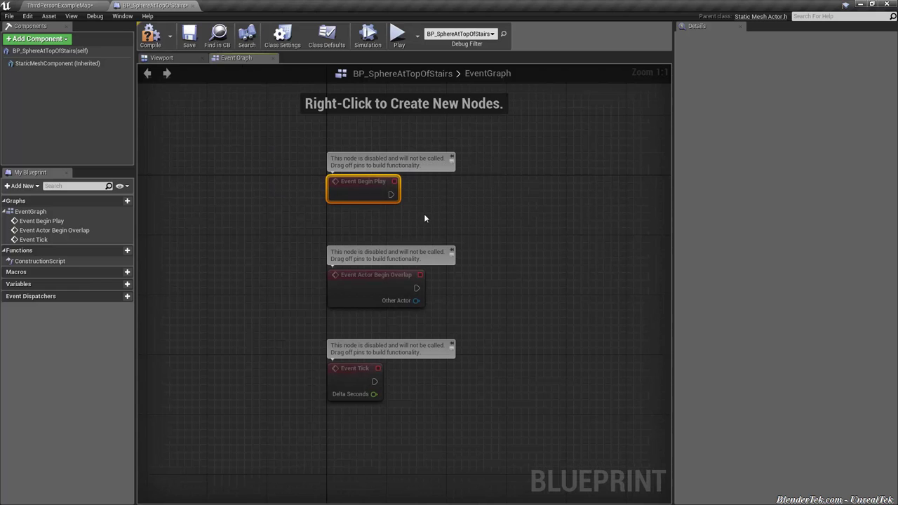
{"action": "left_click", "coordinate": [422, 199]}
{"action": "left_click", "coordinate": [357, 186]}
{"action": "left_click", "coordinate": [530, 202]}
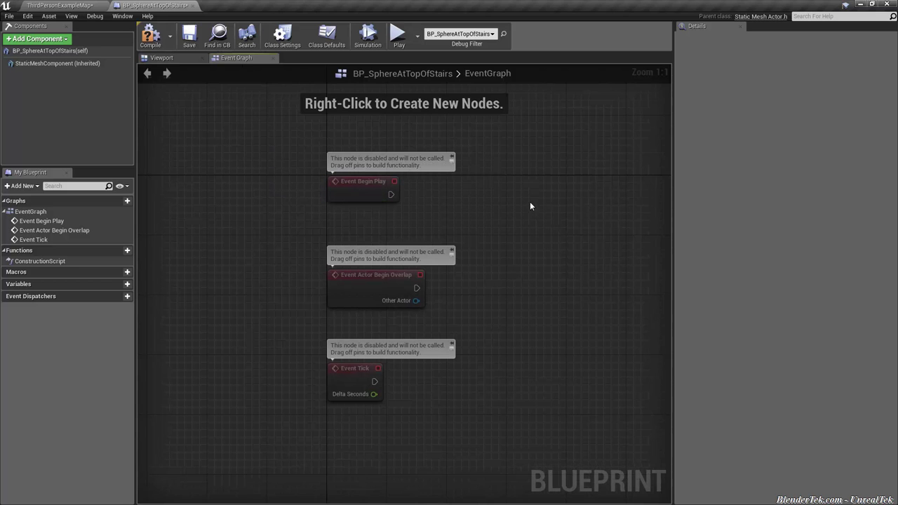
Re-add the W key event node and box-select it together with the begin events.
{"action": "right_click", "coordinate": [536, 196]}
{"action": "type", "text": "w"}
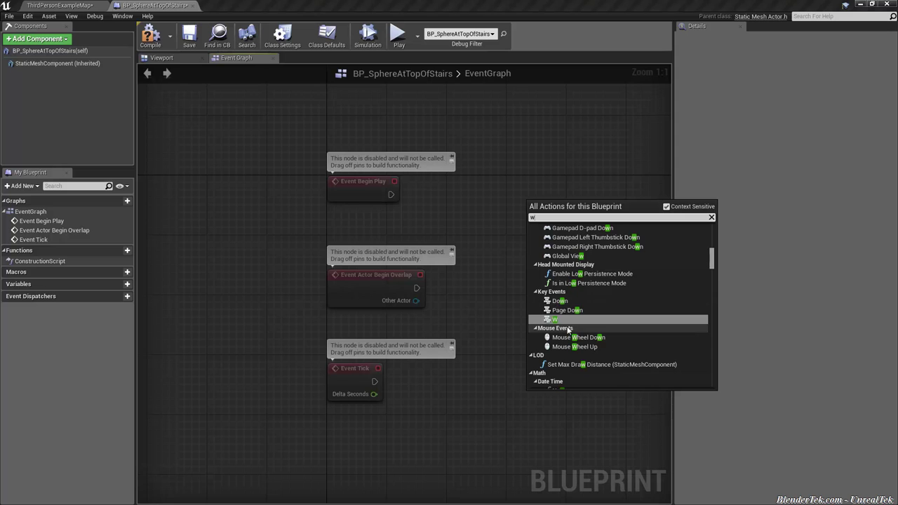
{"action": "left_click", "coordinate": [581, 323]}
{"action": "left_click", "coordinate": [556, 286]}
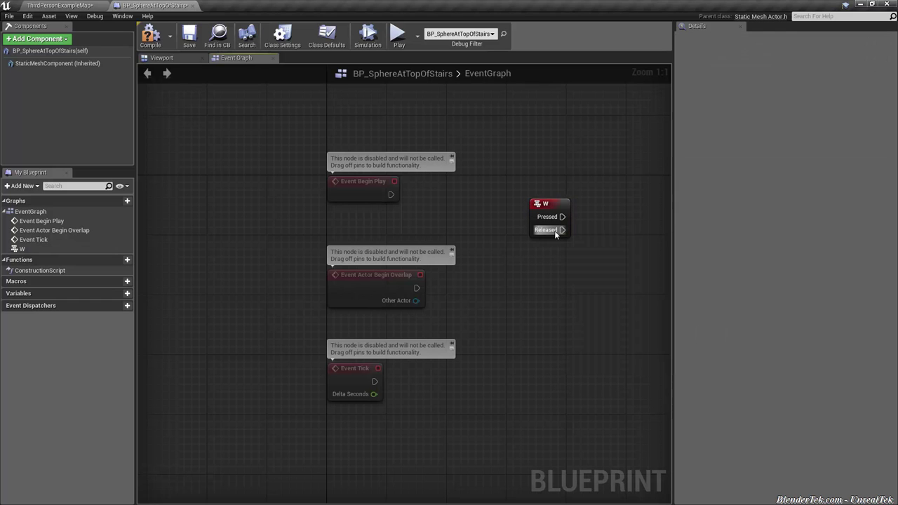
{"action": "left_click", "coordinate": [554, 205]}
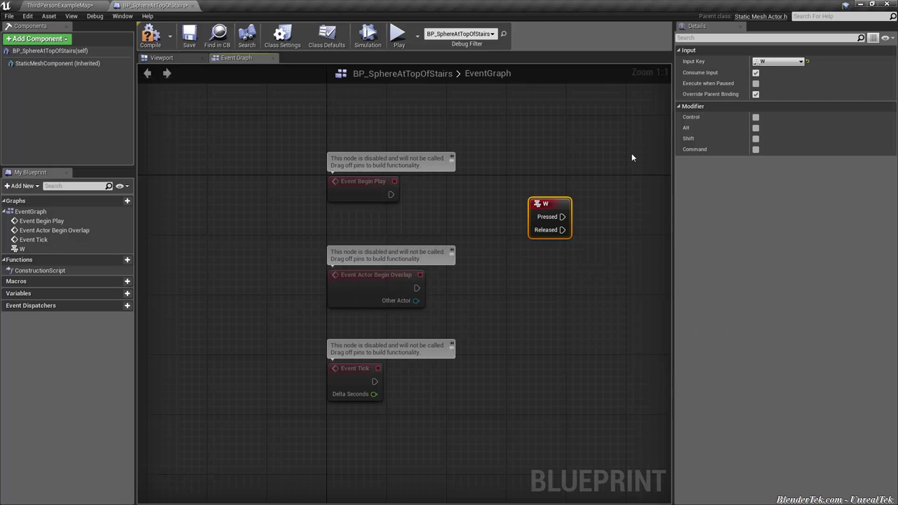
{"action": "left_click_drag", "start_coordinate": [628, 127], "coordinate": [327, 320], "text": "shift"}
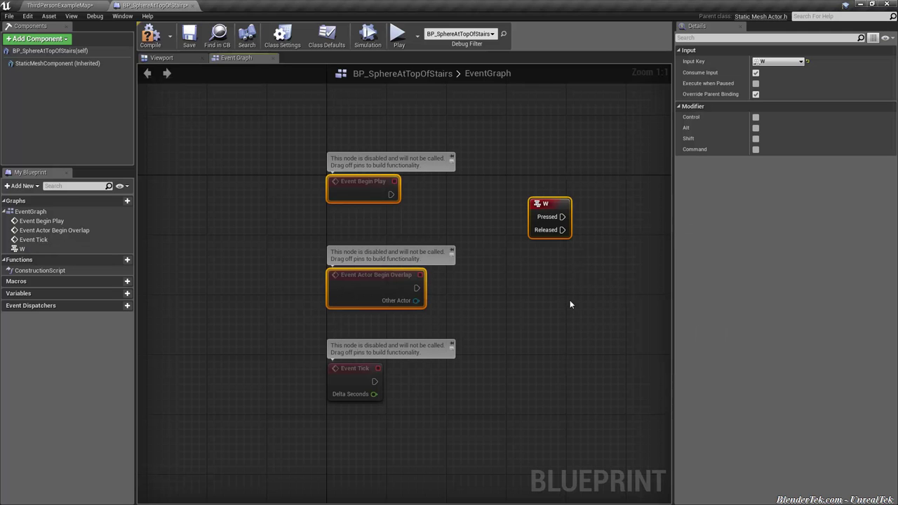
Wrap the selected nodes in a comment box titled 'This is a comment'.
{"action": "key", "text": "c"}
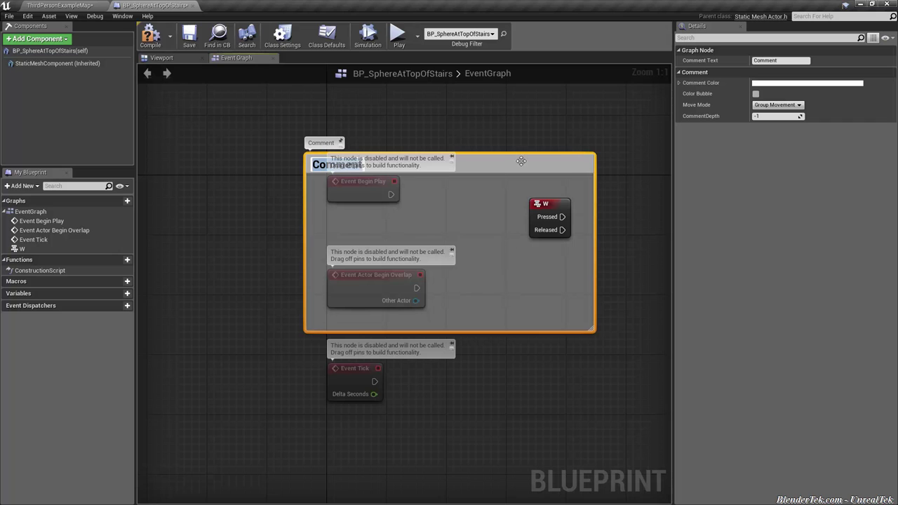
{"action": "type", "text": "This is a comment"}
{"action": "key", "text": "Return"}
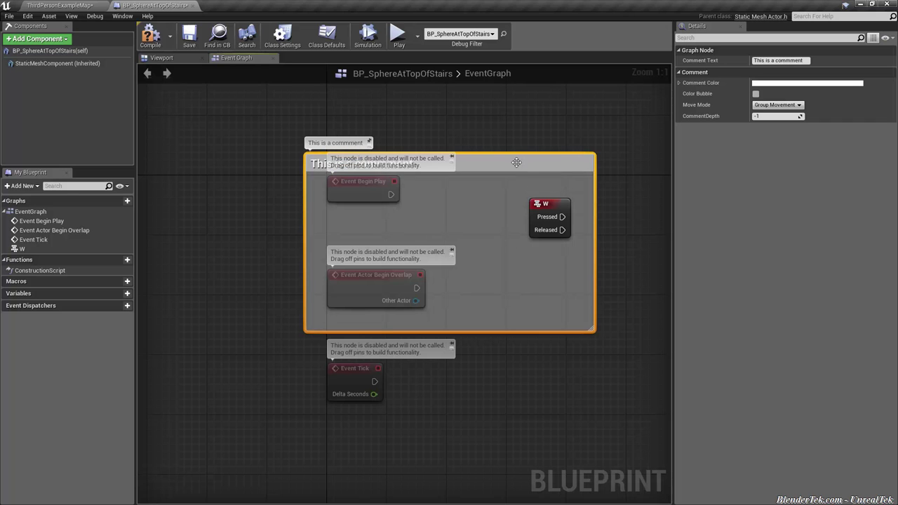
{"action": "mouse_move", "coordinate": [528, 143]}
{"action": "left_mouse_down"}
{"action": "mouse_move", "coordinate": [462, 99]}
{"action": "mouse_move", "coordinate": [523, 133]}
{"action": "left_mouse_up"}
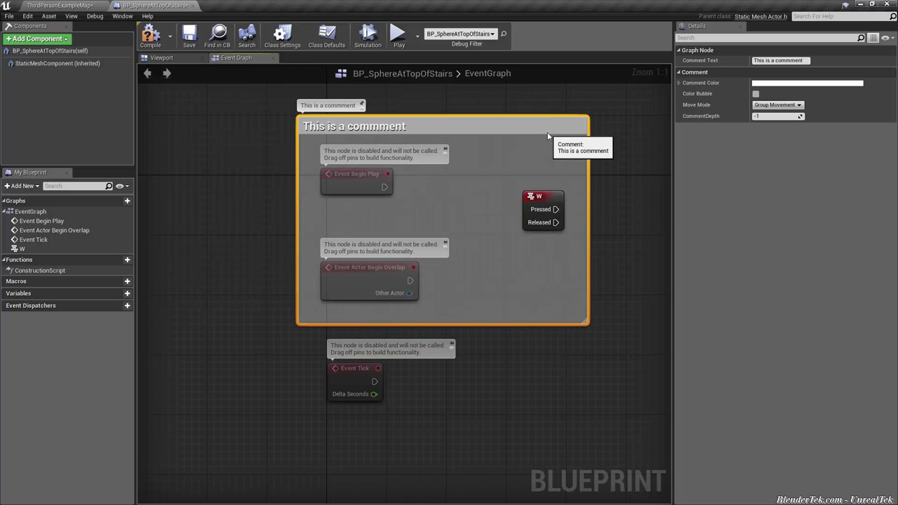
Set the comment's Move Mode to Comment, shrink it off the nodes, and delete it.
{"action": "left_click", "coordinate": [772, 105]}
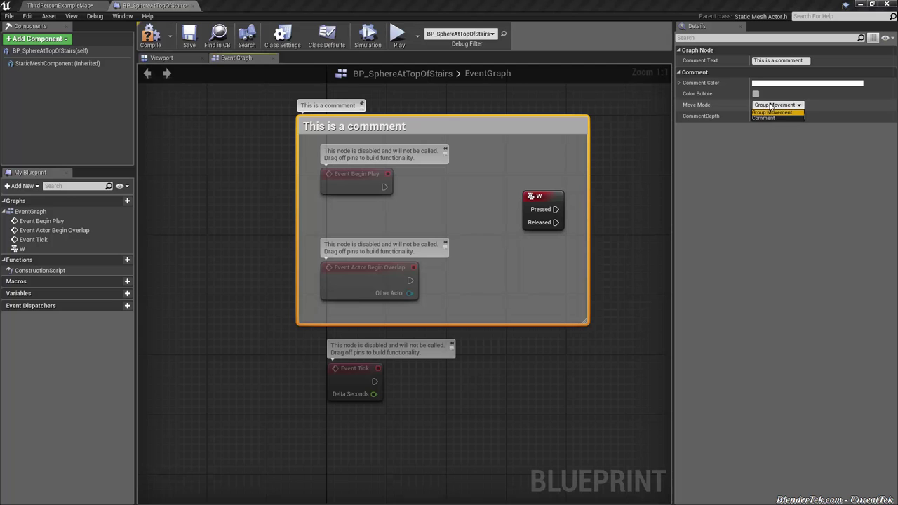
{"action": "left_click", "coordinate": [773, 115]}
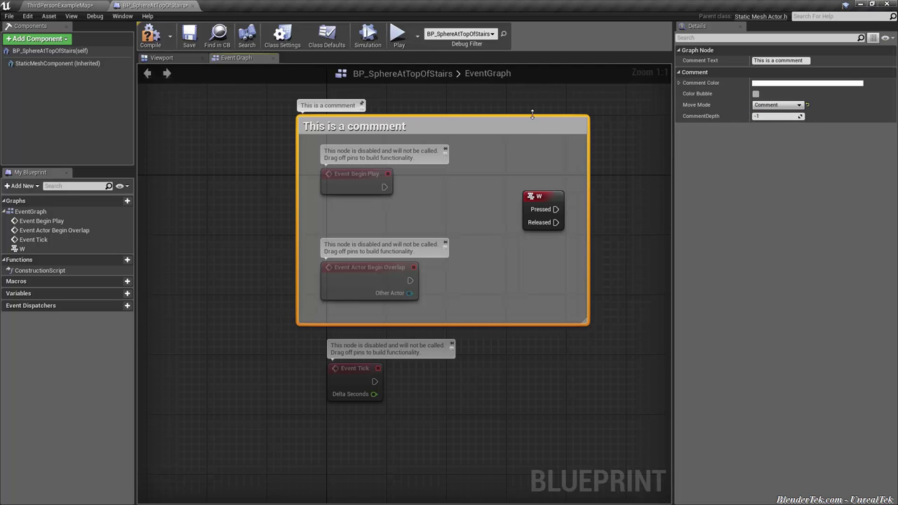
{"action": "mouse_move", "coordinate": [532, 115]}
{"action": "left_mouse_down"}
{"action": "mouse_move", "coordinate": [536, 293]}
{"action": "mouse_move", "coordinate": [447, 212]}
{"action": "mouse_move", "coordinate": [530, 295]}
{"action": "left_mouse_up"}
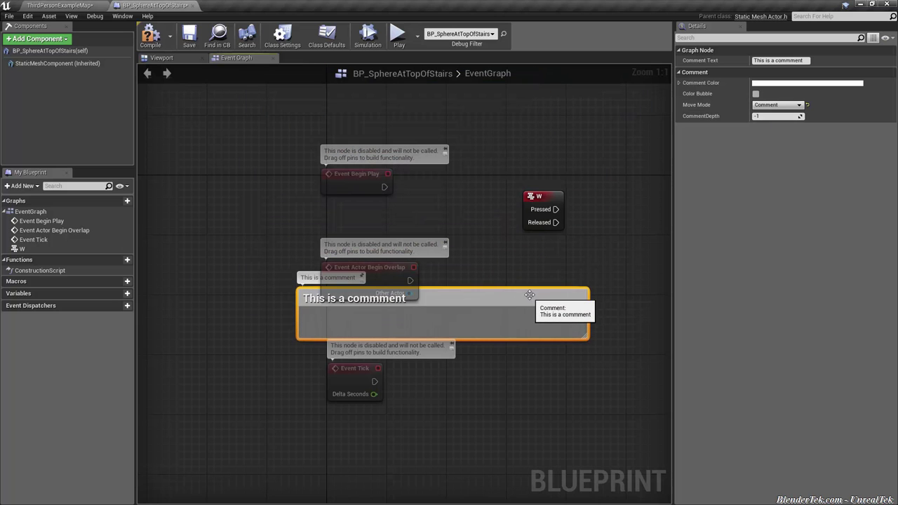
{"action": "key", "text": "Delete"}
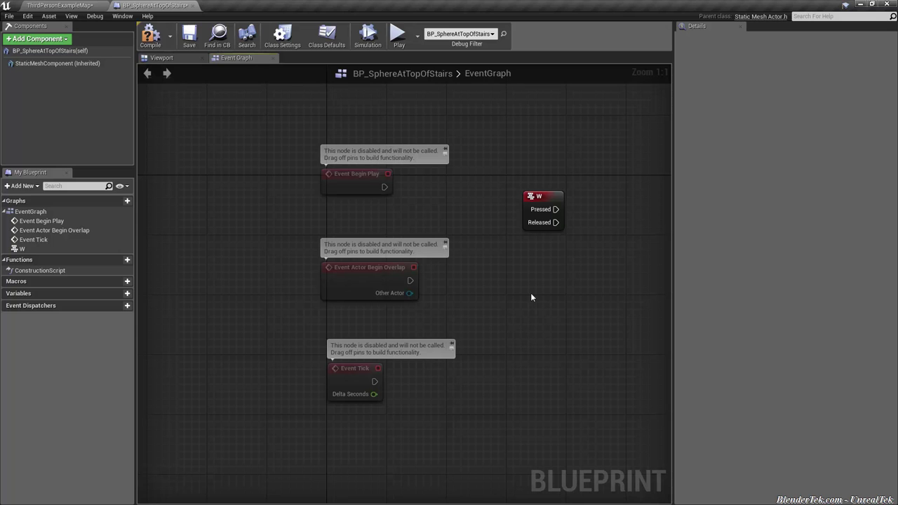
Give the W key event the node comment 'This node does this When W is pressed'.
{"action": "left_click", "coordinate": [552, 199]}
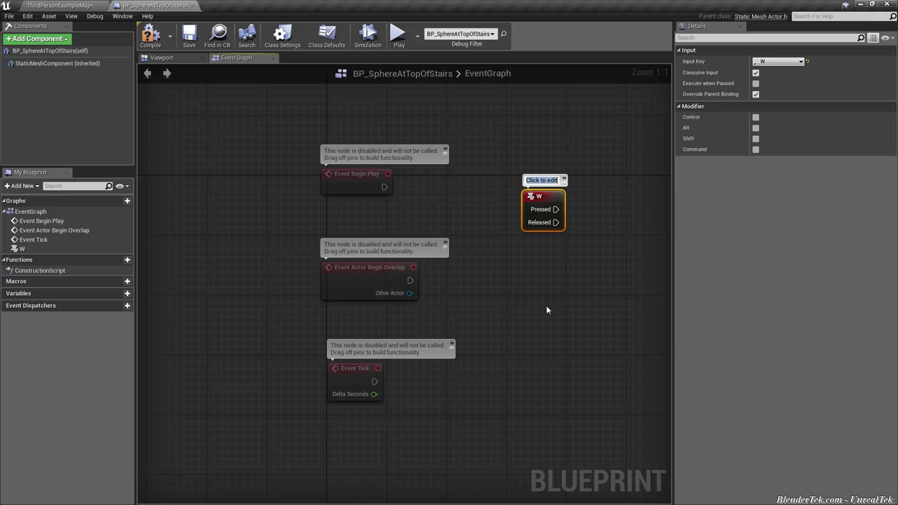
{"action": "type", "text": "This node oe"}
{"action": "key", "text": "BackSpace"}
{"action": "key", "text": "BackSpace"}
{"action": "type", "text": "does this When W is or"}
{"action": "key", "text": "BackSpace"}
{"action": "key", "text": "BackSpace"}
{"action": "type", "text": "pressed"}
{"action": "left_click", "coordinate": [546, 305]}
Hide, show and pin the W comment bubble while zooming, then delete the W node.
{"action": "left_click", "coordinate": [586, 179]}
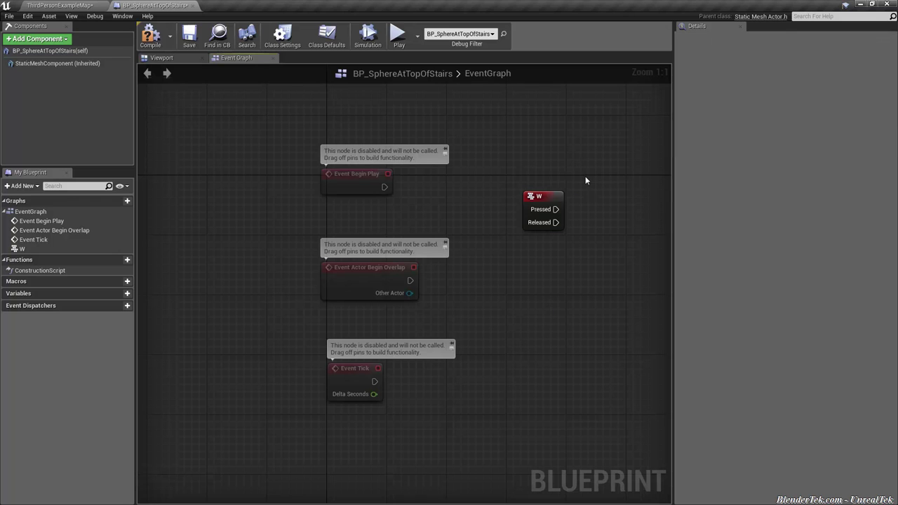
{"action": "left_click", "coordinate": [556, 198]}
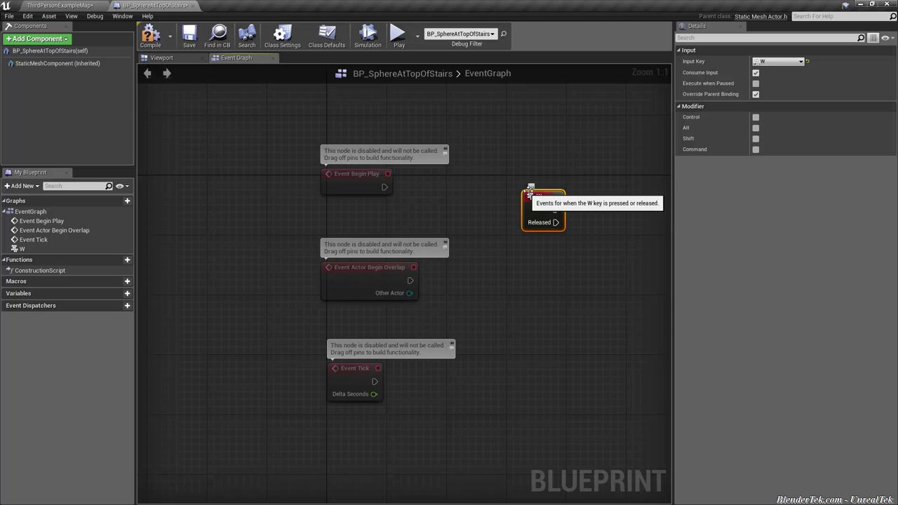
{"action": "left_click", "coordinate": [533, 191]}
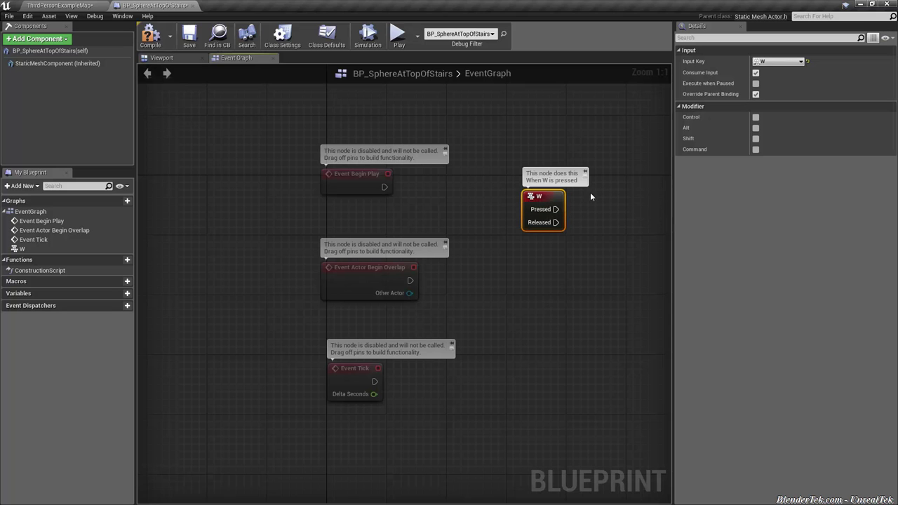
{"action": "left_click", "coordinate": [584, 173]}
{"action": "scroll", "coordinate": [594, 205], "scroll_direction": "down", "scroll_amount": 12}
{"action": "scroll", "coordinate": [595, 216], "scroll_direction": "up", "scroll_amount": 8}
{"action": "scroll", "coordinate": [589, 222], "scroll_direction": "down", "scroll_amount": 8}
{"action": "scroll", "coordinate": [586, 223], "scroll_direction": "up", "scroll_amount": 7}
{"action": "scroll", "coordinate": [607, 196], "scroll_direction": "down", "scroll_amount": 2}
{"action": "right_click_drag", "start_coordinate": [608, 201], "coordinate": [560, 239]}
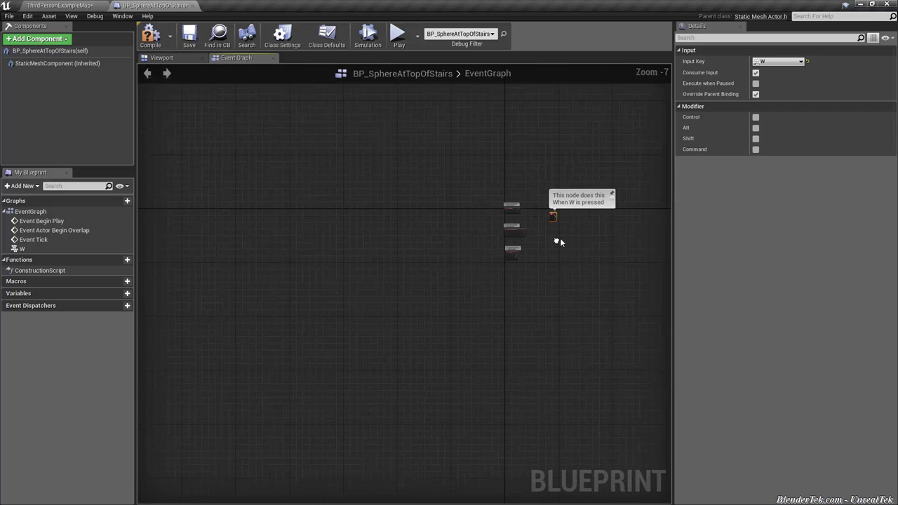
{"action": "left_click", "coordinate": [610, 192]}
{"action": "scroll", "coordinate": [569, 220], "scroll_direction": "up", "scroll_amount": 3}
{"action": "scroll", "coordinate": [559, 218], "scroll_direction": "up", "scroll_amount": 2}
{"action": "scroll", "coordinate": [559, 217], "scroll_direction": "up", "scroll_amount": 1}
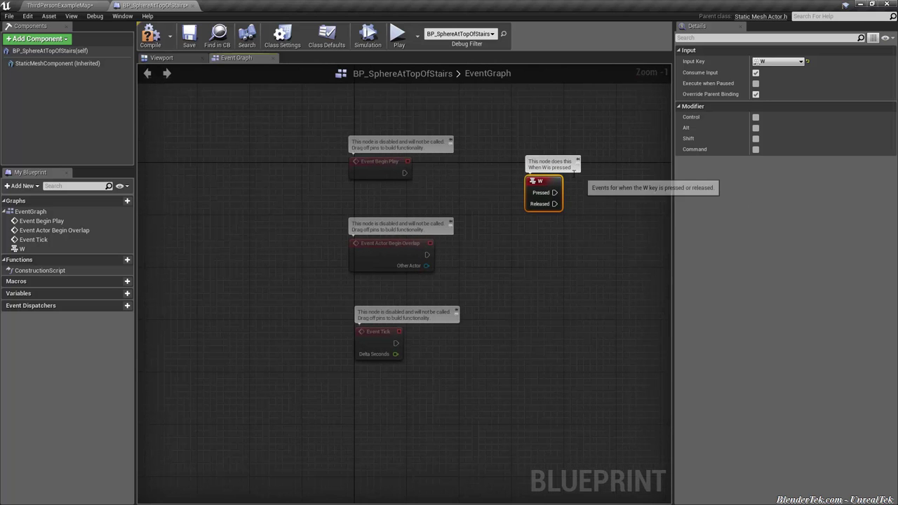
{"action": "double_click", "coordinate": [551, 165]}
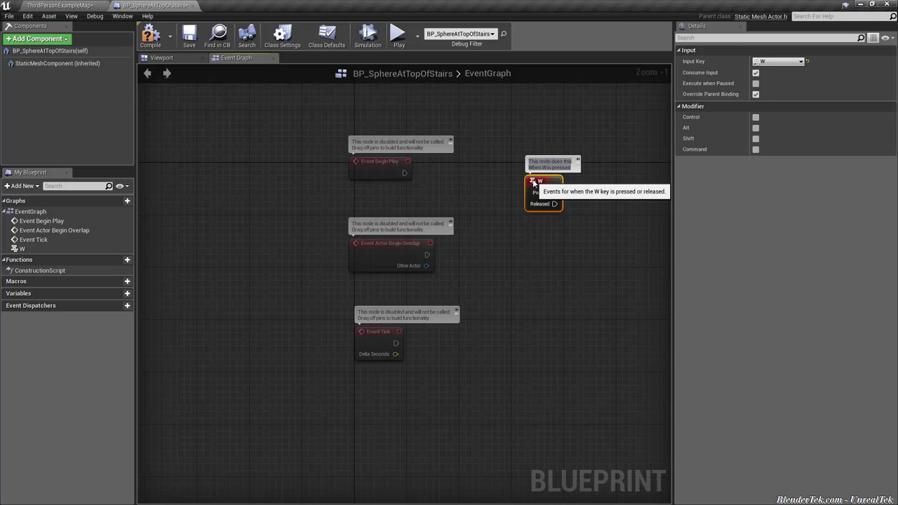
{"action": "key", "text": "Delete"}
Wire a Print String node to Event Begin Play's exec output and align it with the event.
{"action": "left_click", "coordinate": [397, 172]}
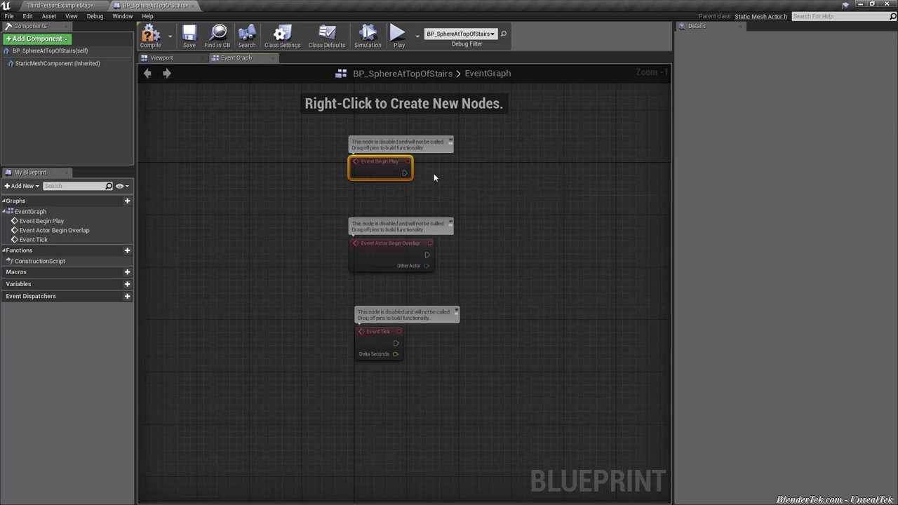
{"action": "left_click_drag", "start_coordinate": [404, 173], "coordinate": [469, 172]}
{"action": "scroll", "coordinate": [406, 175], "scroll_direction": "up", "scroll_amount": 1}
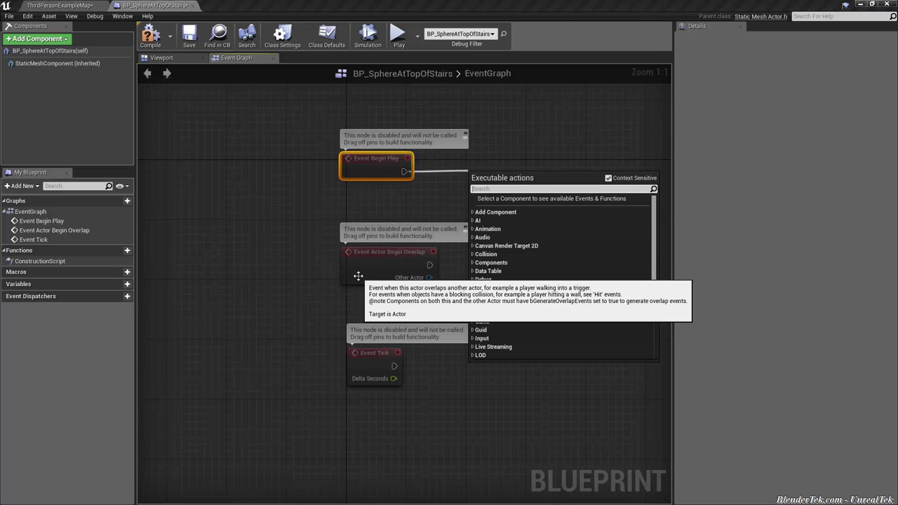
{"action": "type", "text": "print string"}
{"action": "key", "text": "Return"}
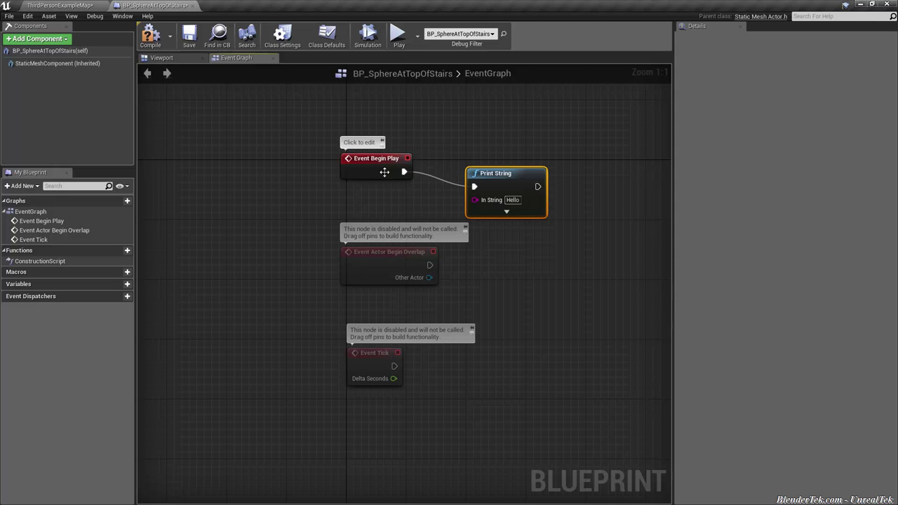
{"action": "left_click_drag", "start_coordinate": [514, 173], "coordinate": [514, 158]}
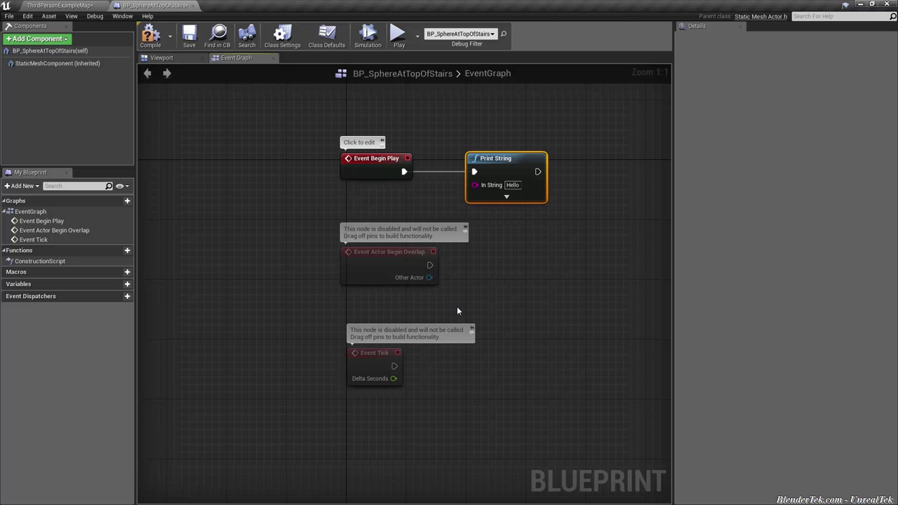
Set Print String's In String to 'Hello World!'.
{"action": "left_click_drag", "start_coordinate": [594, 110], "coordinate": [331, 200]}
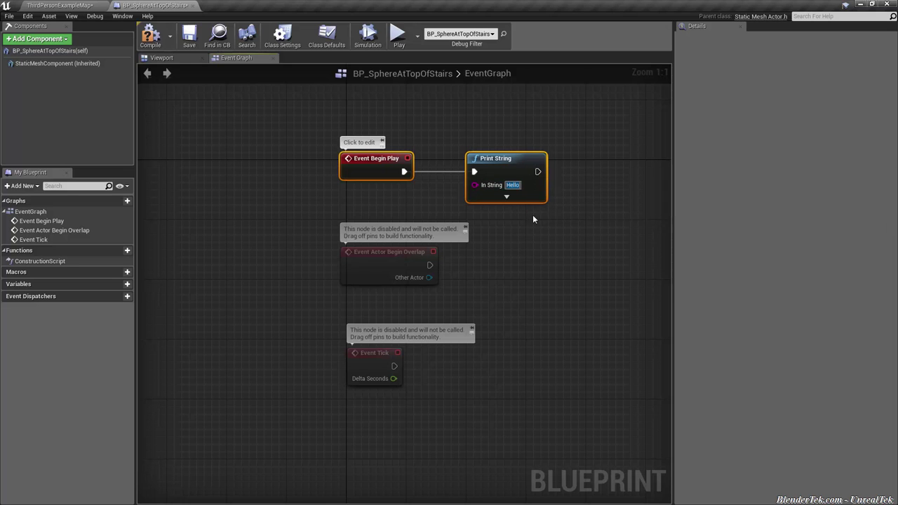
{"action": "type", "text": "Hello World!"}
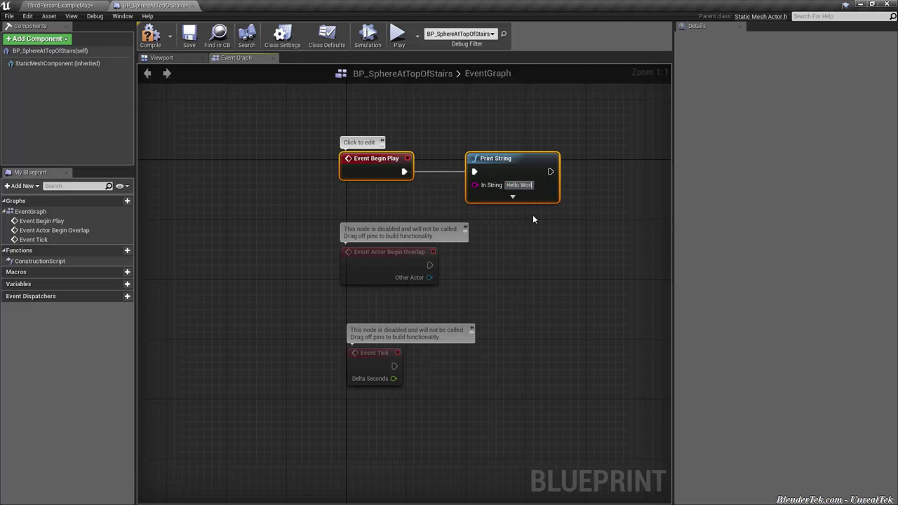
{"action": "left_click", "coordinate": [515, 196]}
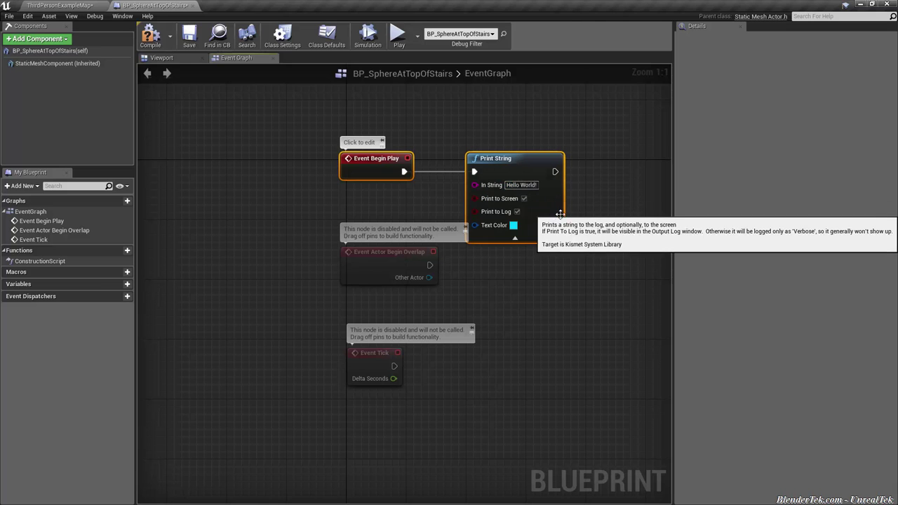
{"action": "left_click", "coordinate": [515, 238]}
{"action": "left_click", "coordinate": [563, 301]}
{"action": "left_click", "coordinate": [514, 159]}
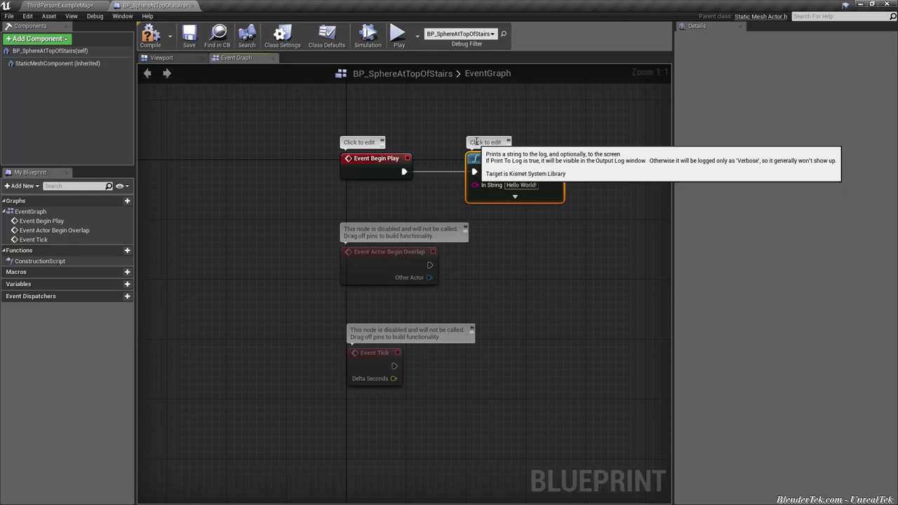
Add descriptive comments to Event Begin Play and Print String, then compile the Blueprint.
{"action": "left_click", "coordinate": [359, 143]}
{"action": "type", "text": "When this level is started and play is "}
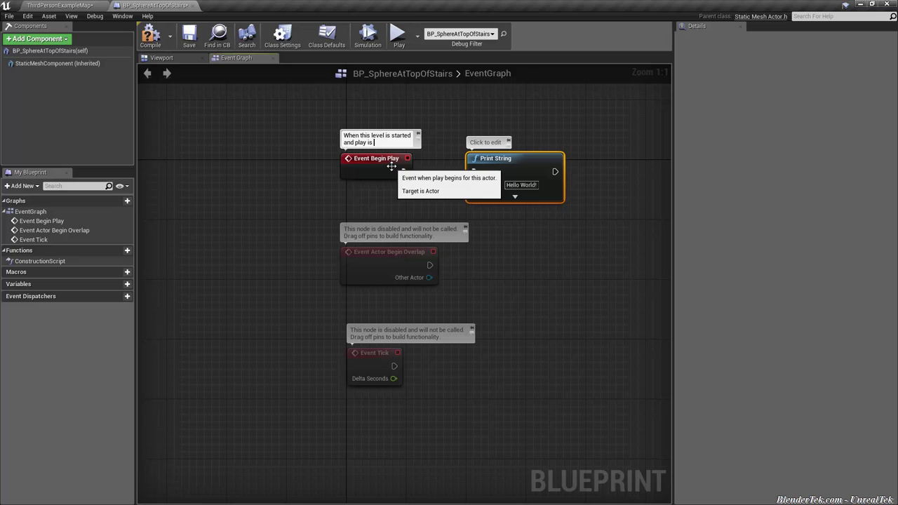
{"action": "type", "text": "pressed"}
{"action": "left_click", "coordinate": [491, 142]}
{"action": "type", "text": "We print the string \"Hello world!\""}
{"action": "left_click", "coordinate": [581, 265]}
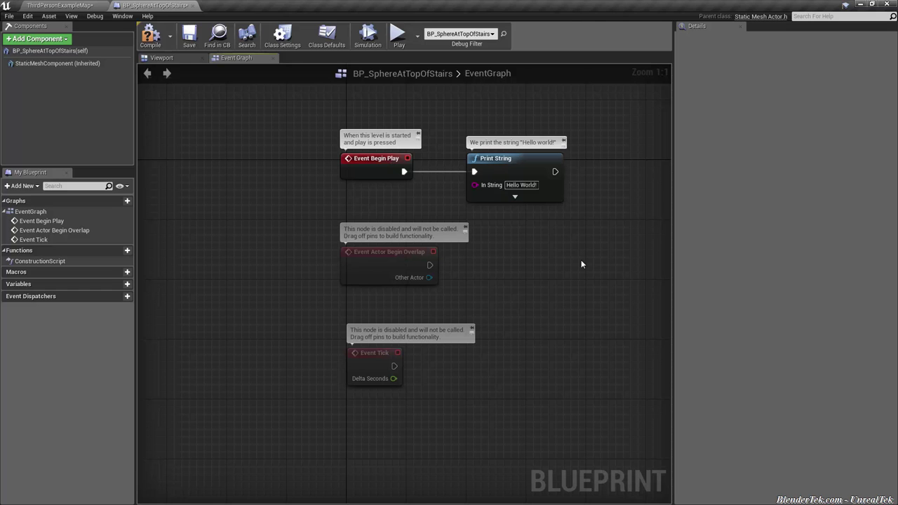
{"action": "left_click", "coordinate": [158, 38]}
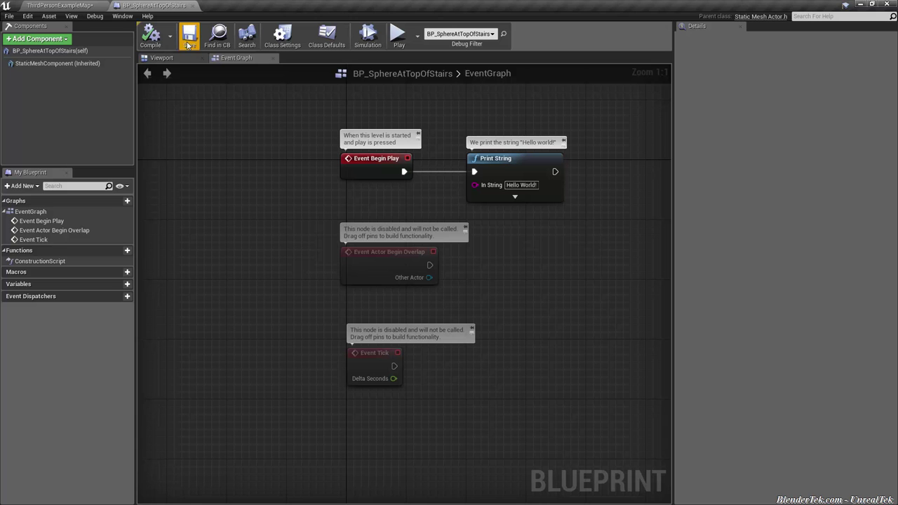
{"action": "left_click", "coordinate": [97, 10]}
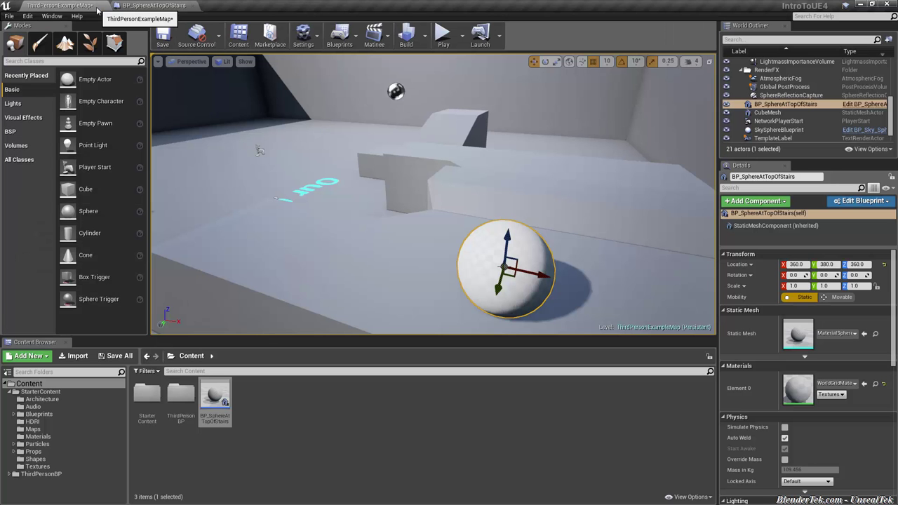
{"action": "left_click", "coordinate": [445, 40]}
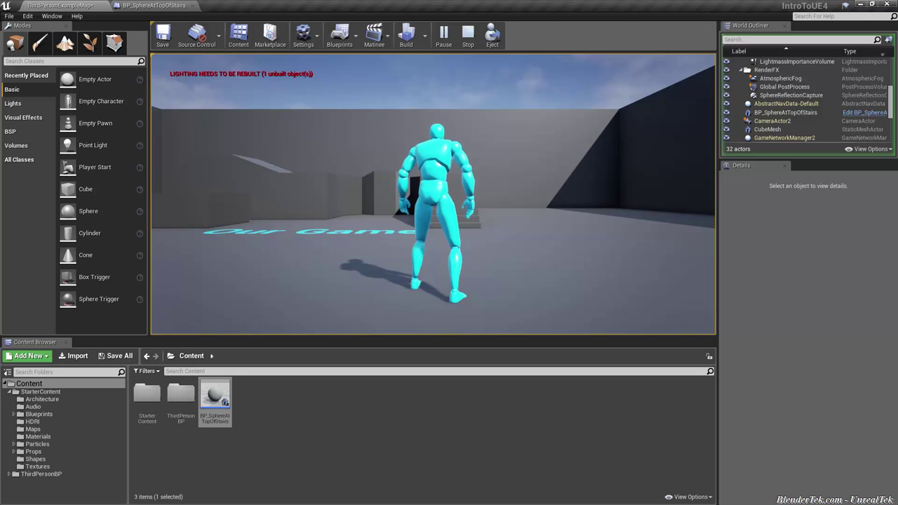
{"action": "key", "text": "grave"}
{"action": "key", "text": "1"}
{"action": "key", "text": "2"}
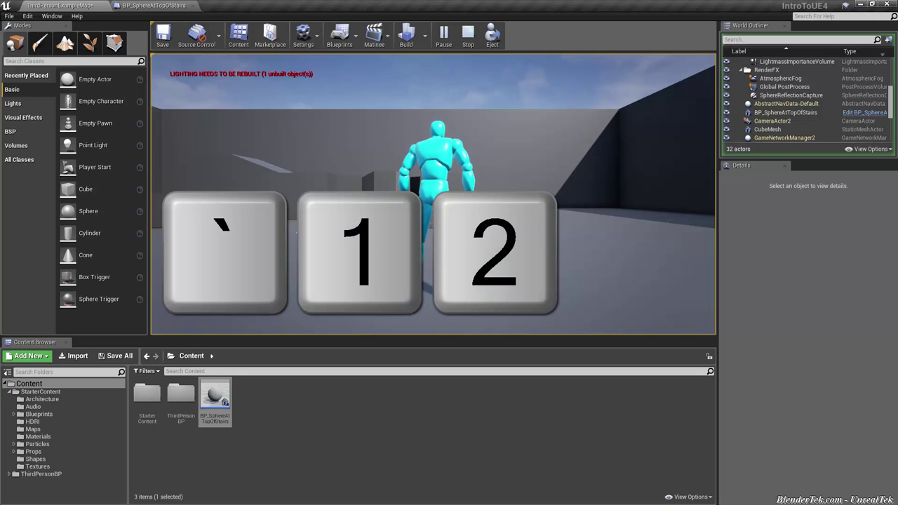
{"action": "key", "text": "grave"}
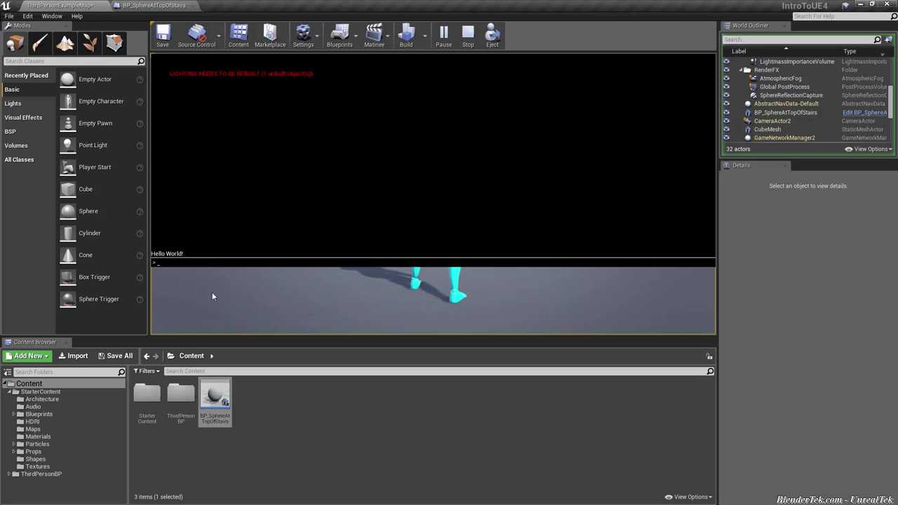
{"action": "key", "text": "grave"}
{"action": "left_click", "coordinate": [51, 16]}
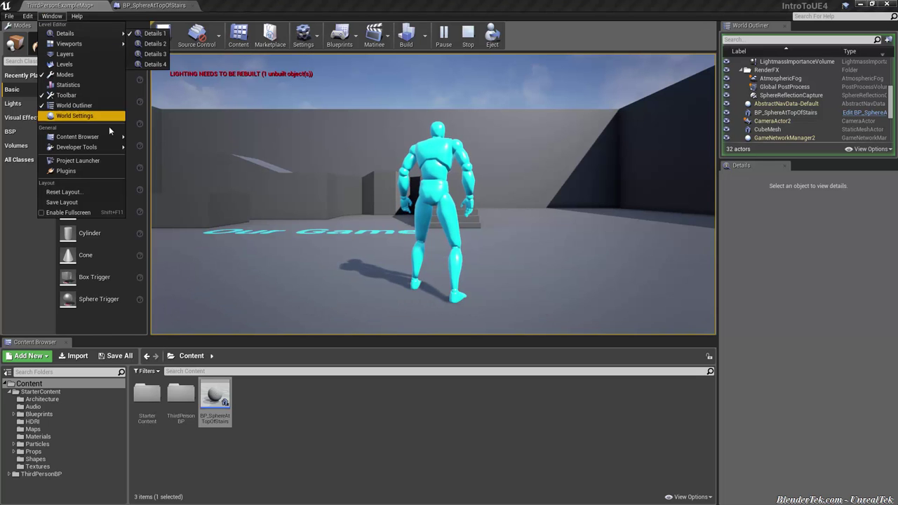
{"action": "mouse_move", "coordinate": [106, 146]}
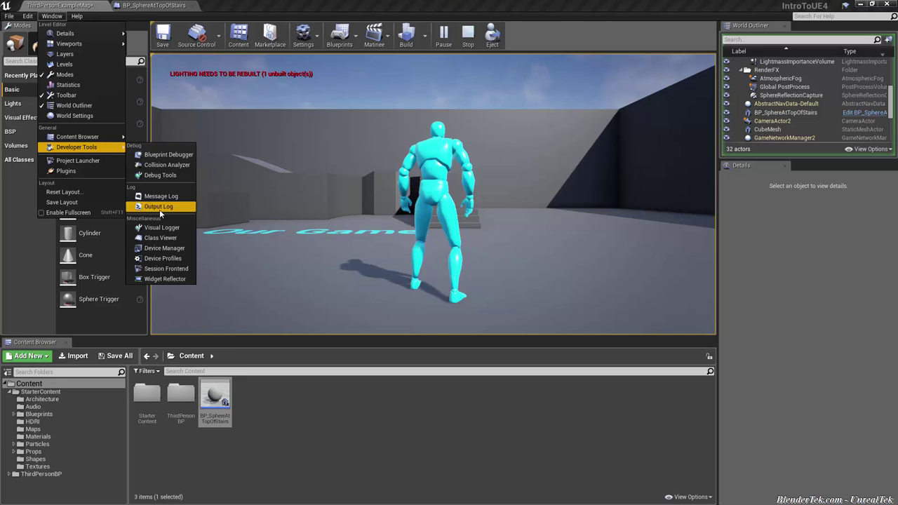
{"action": "left_click", "coordinate": [159, 207]}
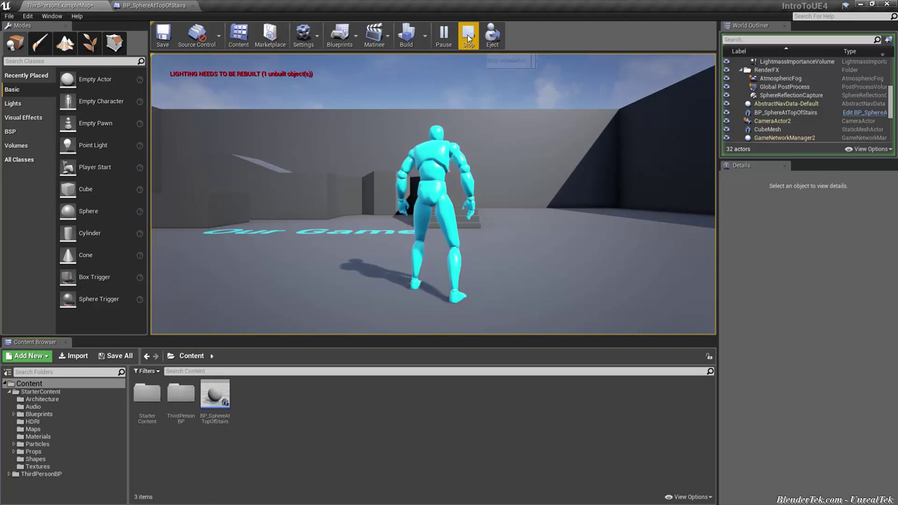
{"action": "left_click", "coordinate": [468, 35]}
{"action": "left_click", "coordinate": [180, 11]}
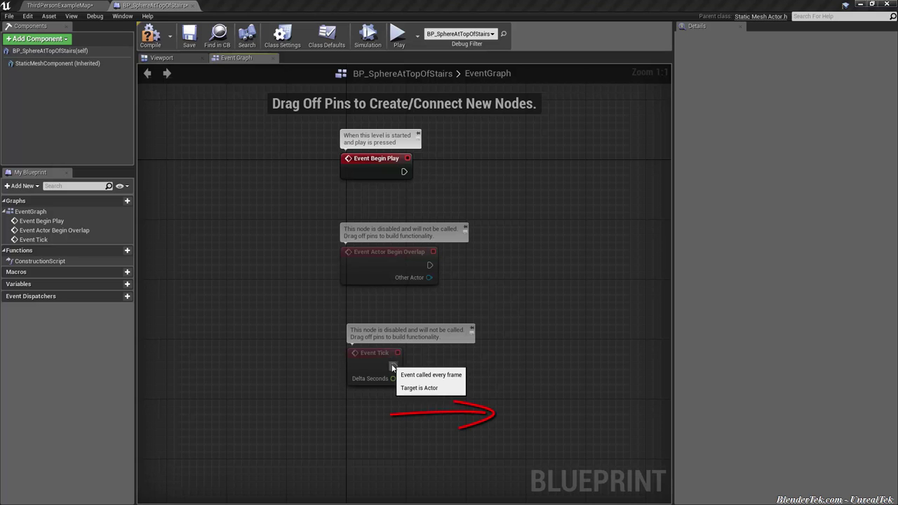
Wire a Print String node to Event Tick and compile the Blueprint.
{"action": "left_click_drag", "start_coordinate": [393, 366], "coordinate": [439, 361]}
{"action": "type", "text": "print string"}
{"action": "key", "text": "Return"}
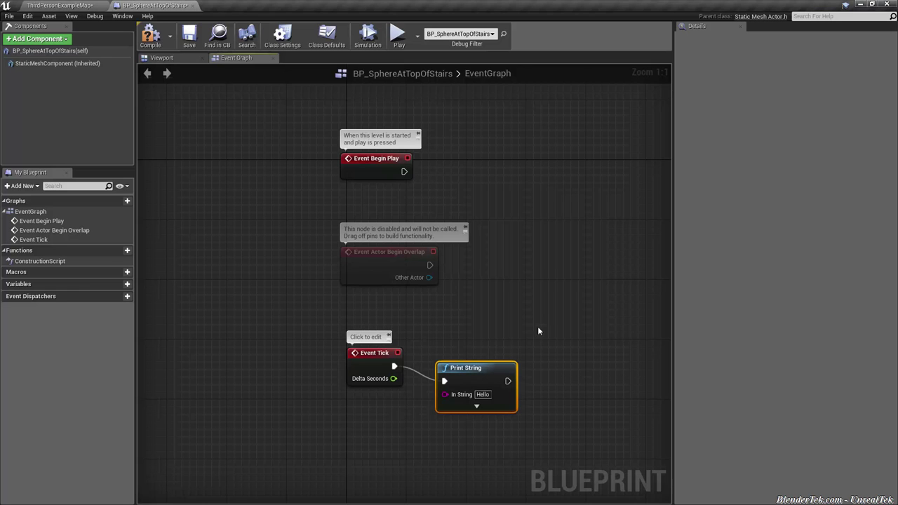
{"action": "left_click", "coordinate": [141, 41]}
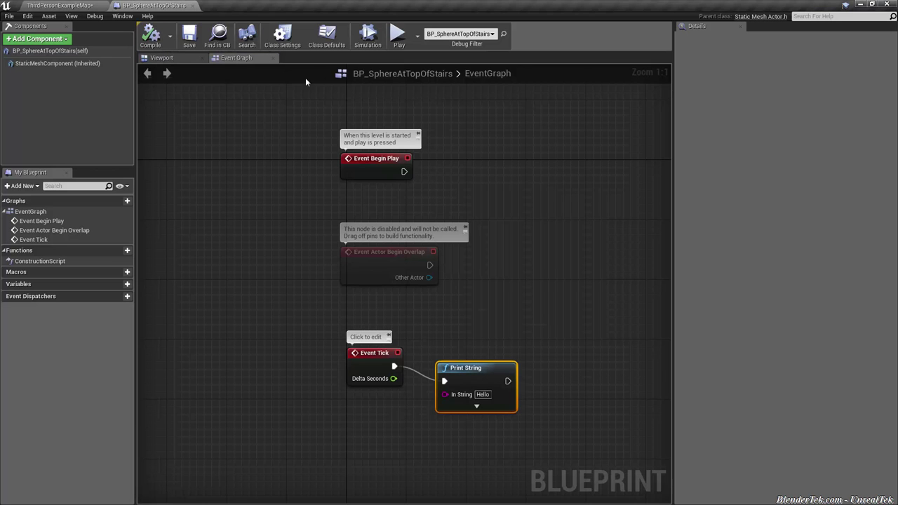
Play the level to watch repeated Hellos, move the preview aside, then stop playing.
{"action": "left_click", "coordinate": [399, 35]}
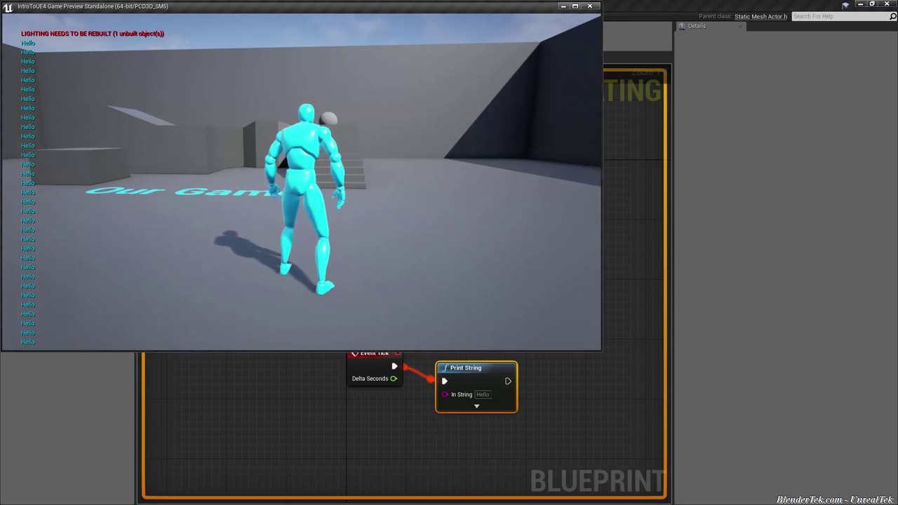
{"action": "key", "text": "grave"}
{"action": "key", "text": "grave"}
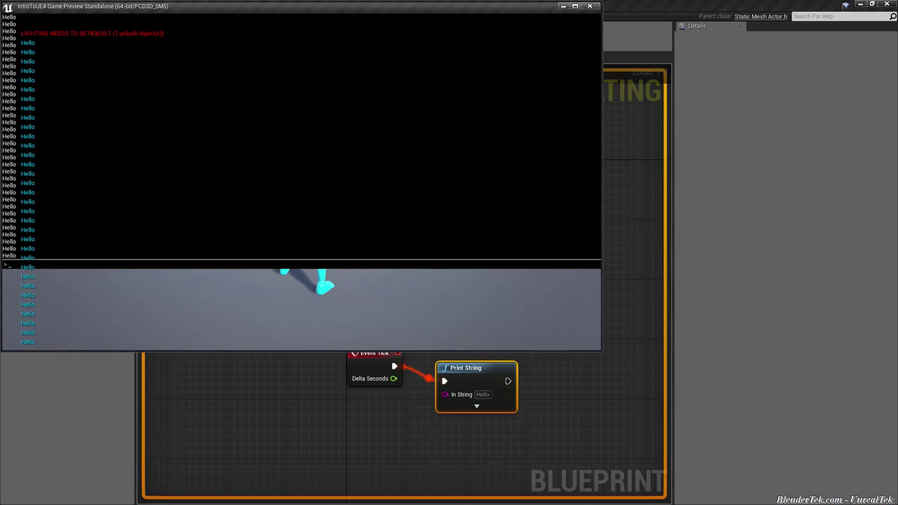
{"action": "key", "text": "grave"}
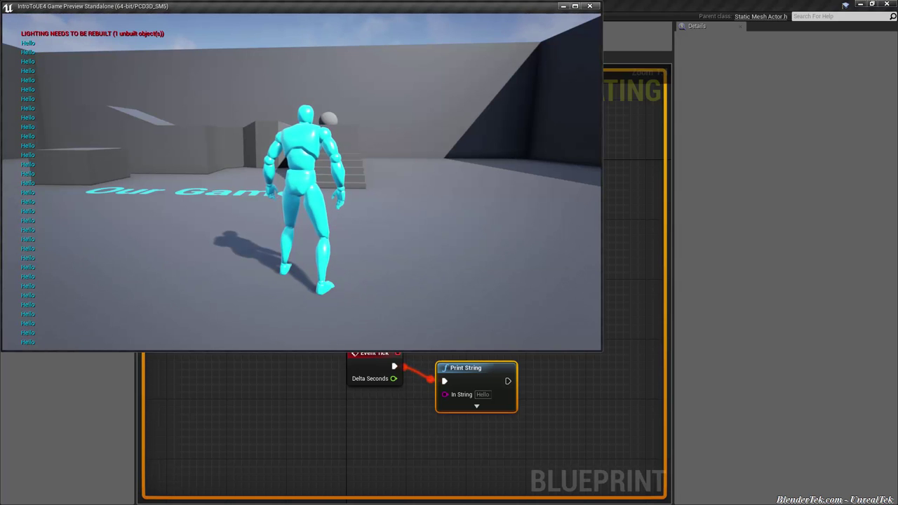
{"action": "mouse_move", "coordinate": [361, 13]}
{"action": "left_mouse_down"}
{"action": "mouse_move", "coordinate": [720, 60]}
{"action": "mouse_move", "coordinate": [897, 116]}
{"action": "left_mouse_up"}
{"action": "left_click_drag", "start_coordinate": [411, 309], "coordinate": [384, 363]}
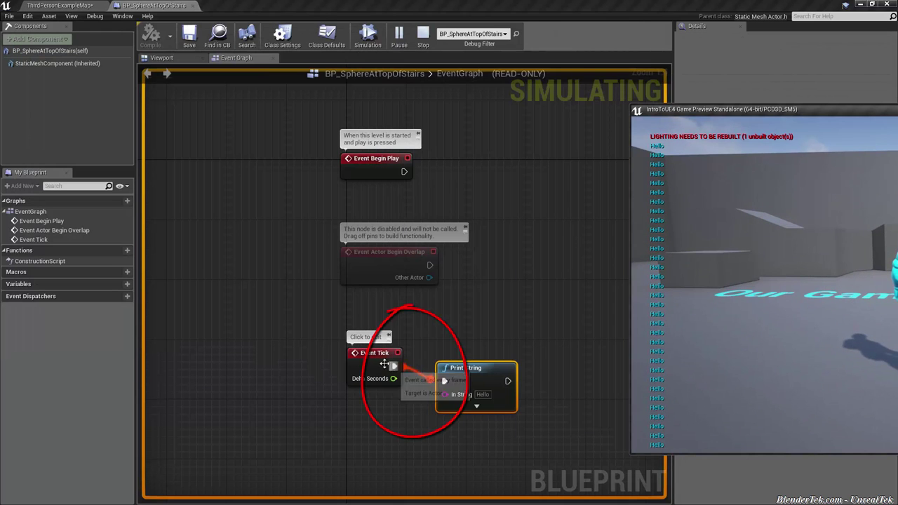
{"action": "key", "text": "Escape"}
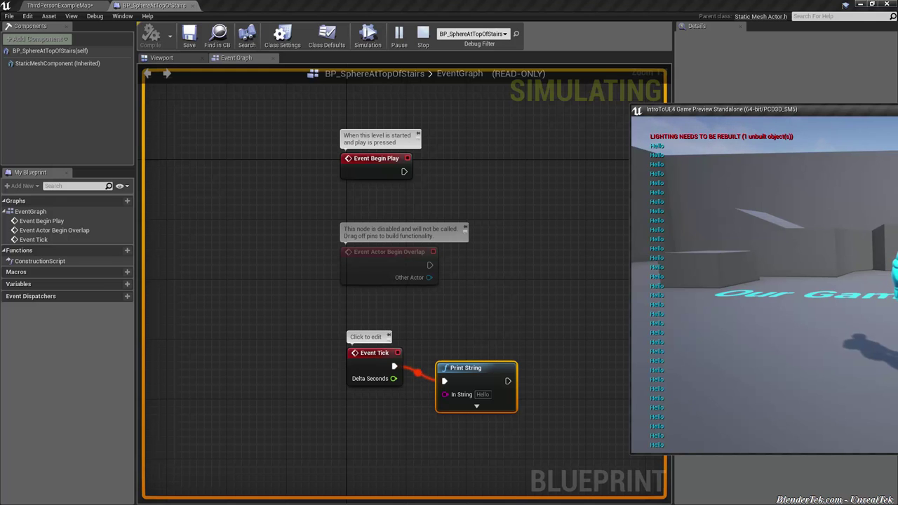
{"action": "key", "text": "Escape"}
Delete the Print String node and wire Event Tick into a new Add Actor Local Rotation node.
{"action": "key", "text": "Delete"}
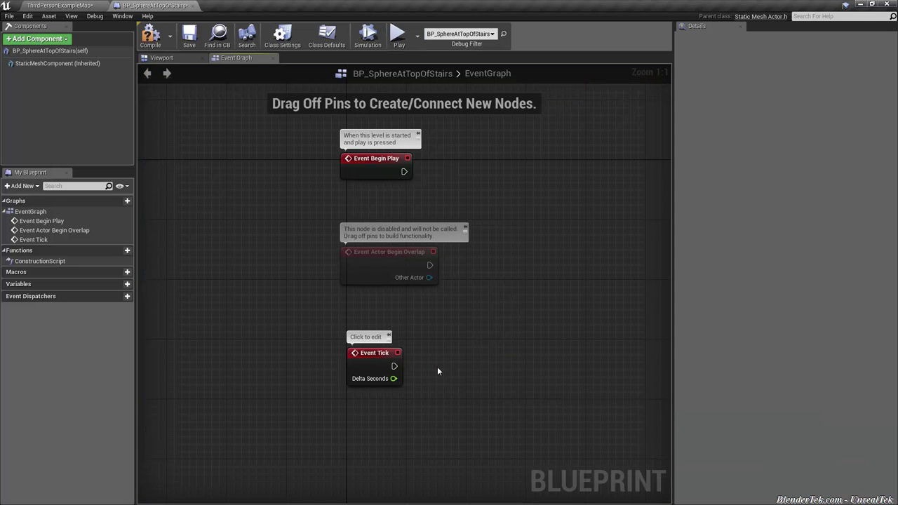
{"action": "left_click_drag", "start_coordinate": [397, 365], "coordinate": [445, 368]}
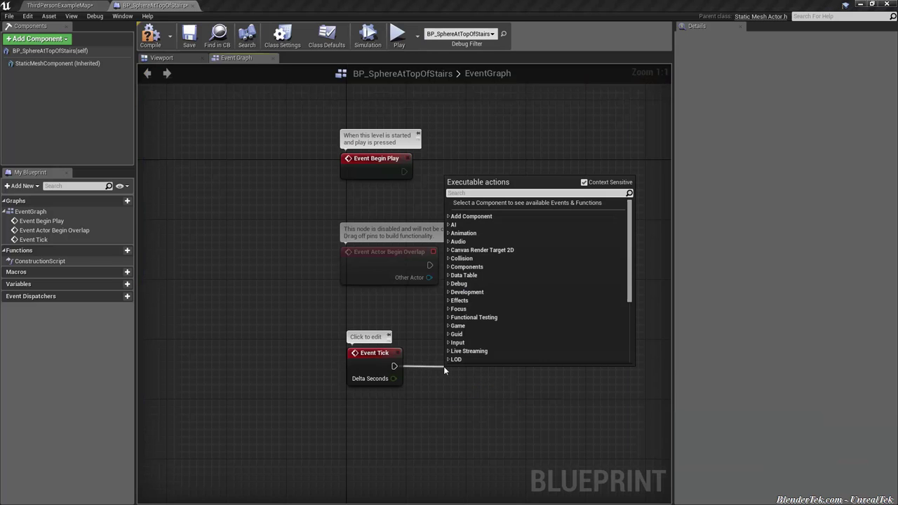
{"action": "type", "text": "add actor"}
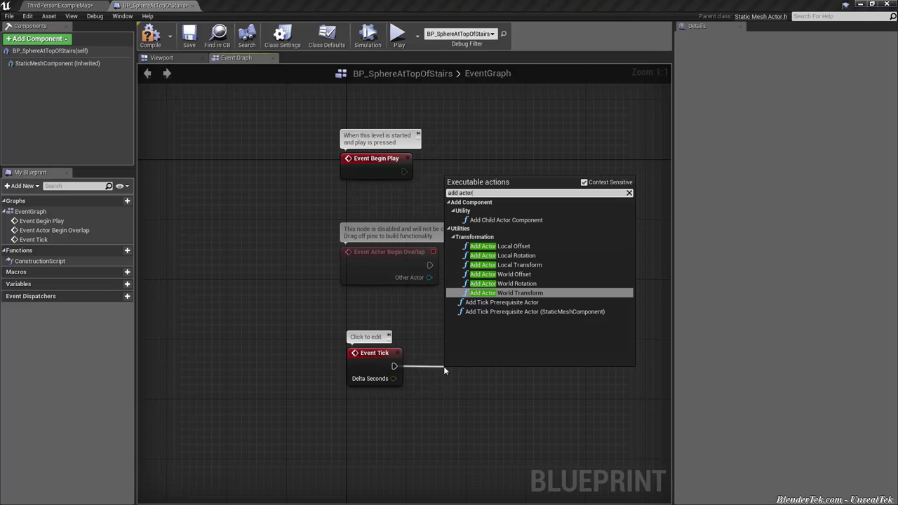
{"action": "left_click", "coordinate": [548, 258]}
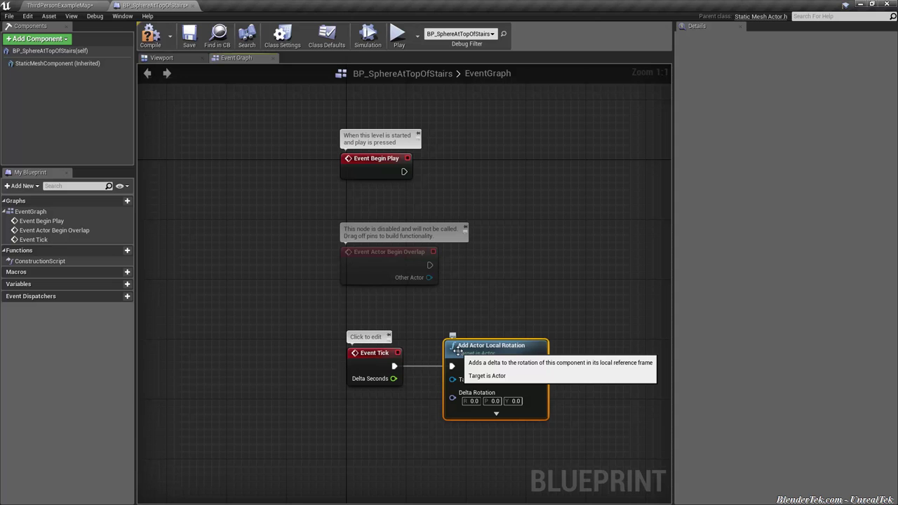
Glance at the sphere in the Blueprint Viewport and the level map, then return to the Event Graph.
{"action": "left_click", "coordinate": [162, 58]}
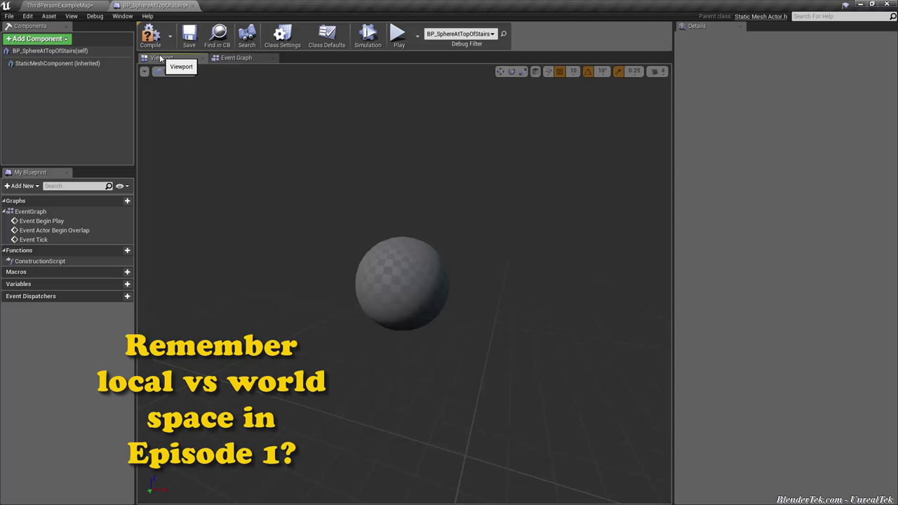
{"action": "left_click", "coordinate": [70, 6]}
{"action": "left_click", "coordinate": [165, 7]}
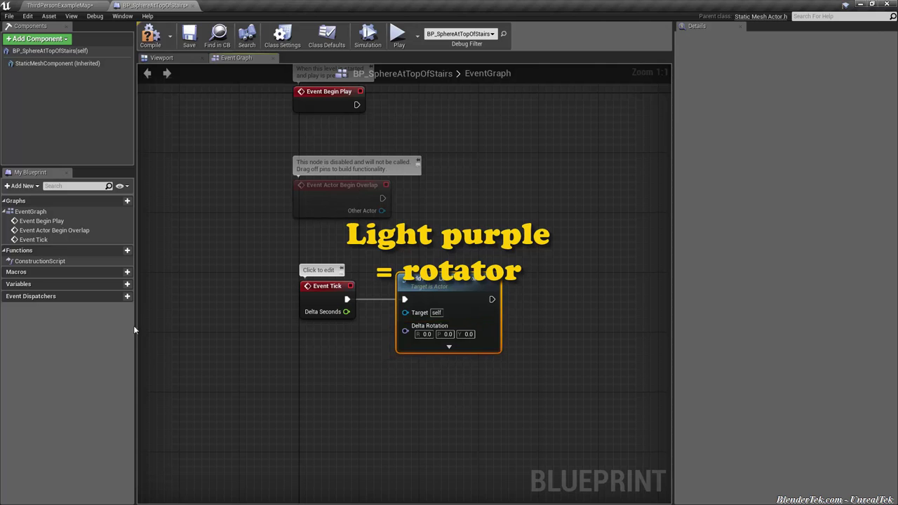
Create Rotator variable NewVar_0 and place its getter split into Pitch, Yaw and Roll.
{"action": "left_click", "coordinate": [127, 283]}
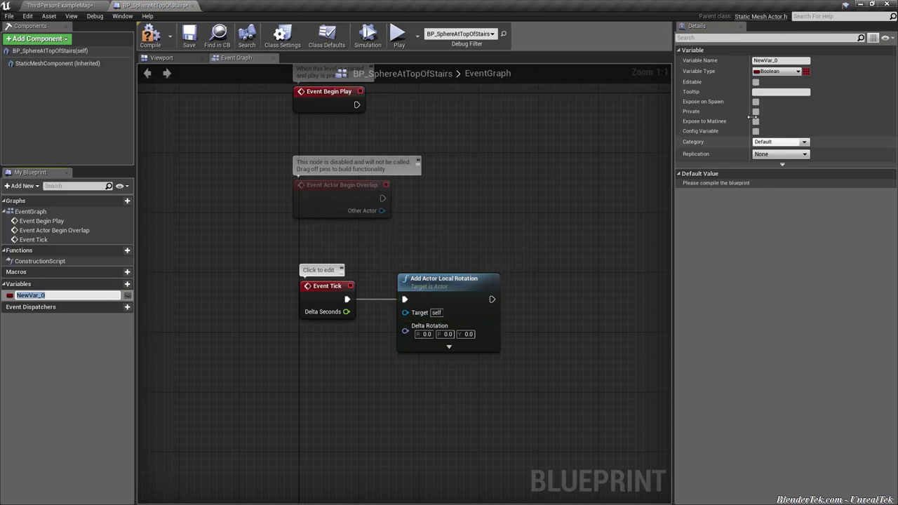
{"action": "left_click", "coordinate": [777, 70]}
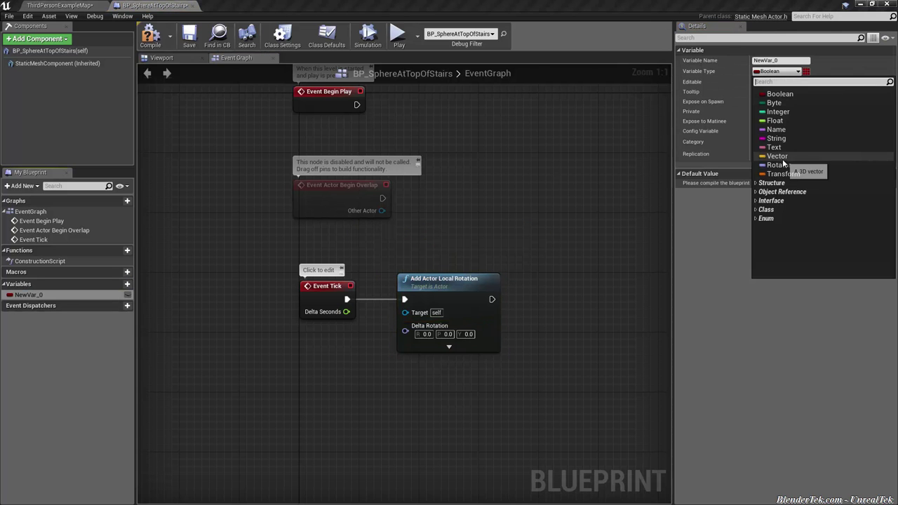
{"action": "left_click", "coordinate": [779, 165]}
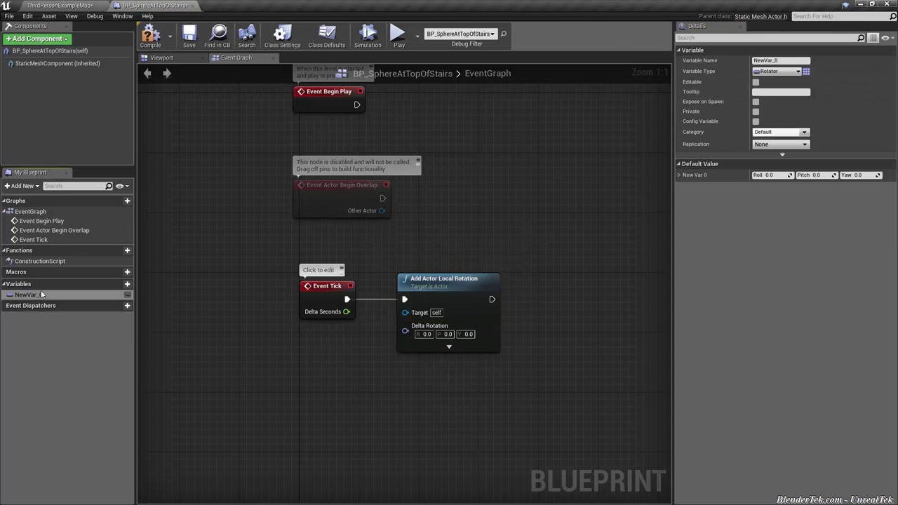
{"action": "mouse_move", "coordinate": [28, 295]}
{"action": "left_mouse_down"}
{"action": "mouse_move", "coordinate": [254, 376]}
{"action": "mouse_move", "coordinate": [177, 358]}
{"action": "left_mouse_up"}
{"action": "left_click", "coordinate": [274, 380]}
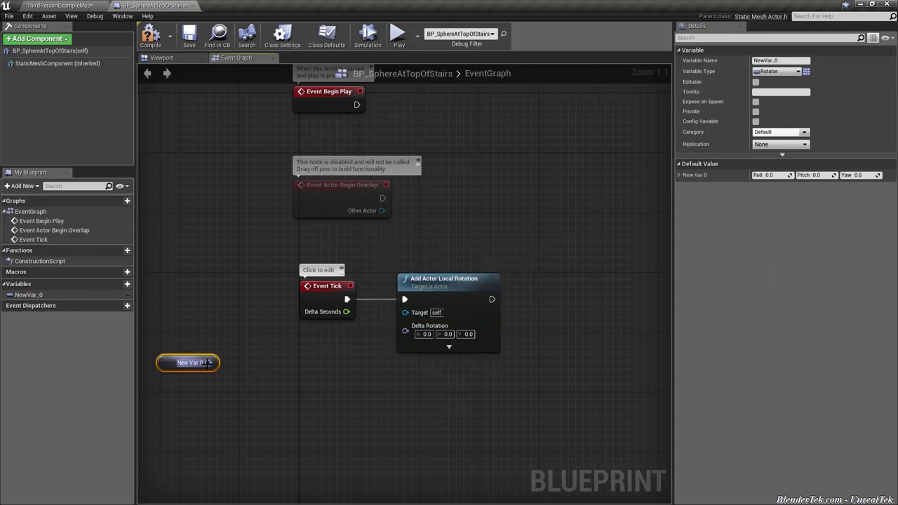
{"action": "right_click", "coordinate": [209, 363]}
{"action": "left_click", "coordinate": [235, 386]}
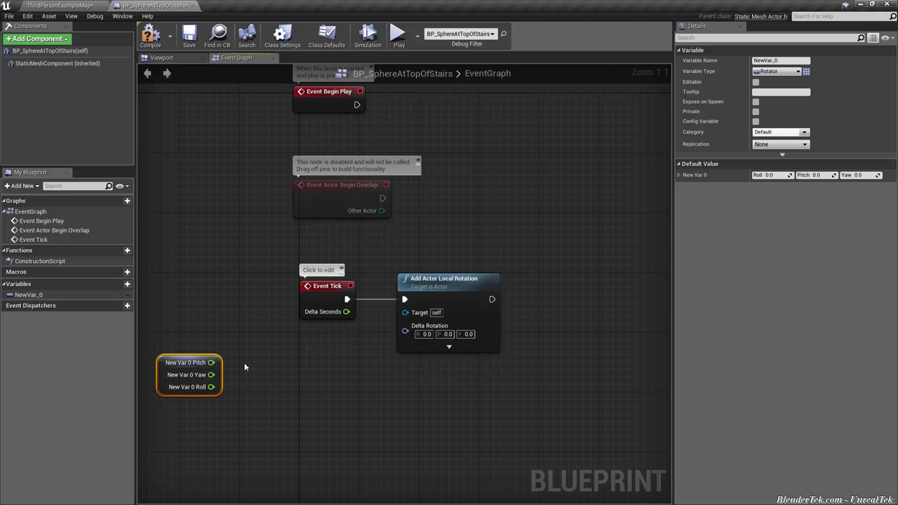
Check the sphere's rotation axes, delete the NewVar_0 getter, and set Delta Rotation Yaw to 1.0.
{"action": "left_click", "coordinate": [161, 57]}
{"action": "left_click_drag", "start_coordinate": [407, 283], "coordinate": [292, 356]}
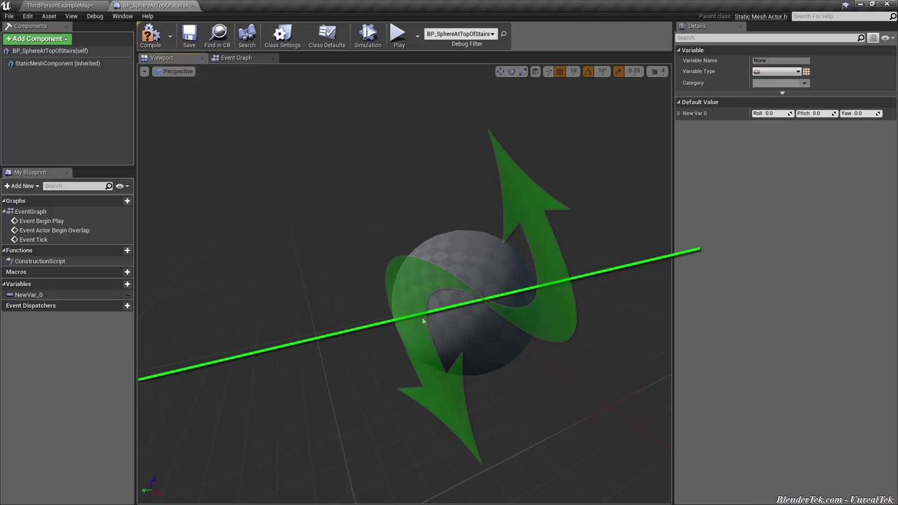
{"action": "left_click", "coordinate": [421, 274]}
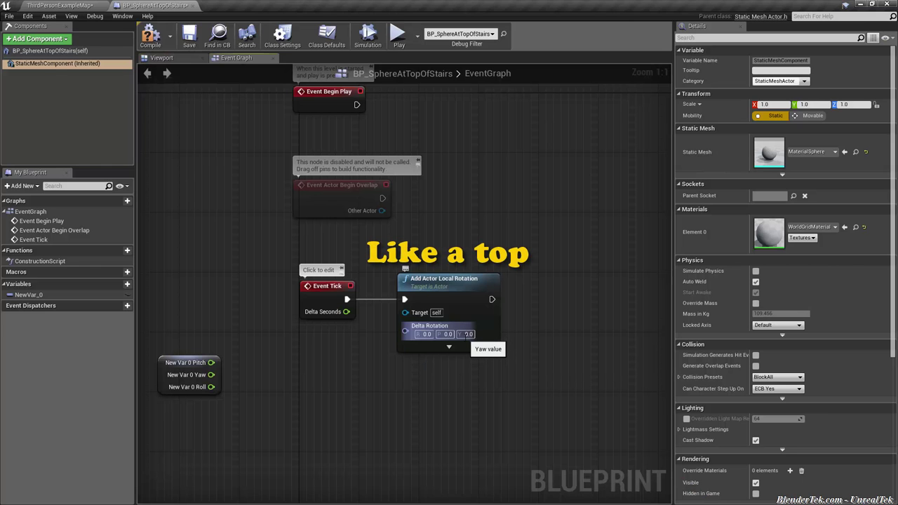
{"action": "left_click", "coordinate": [466, 335]}
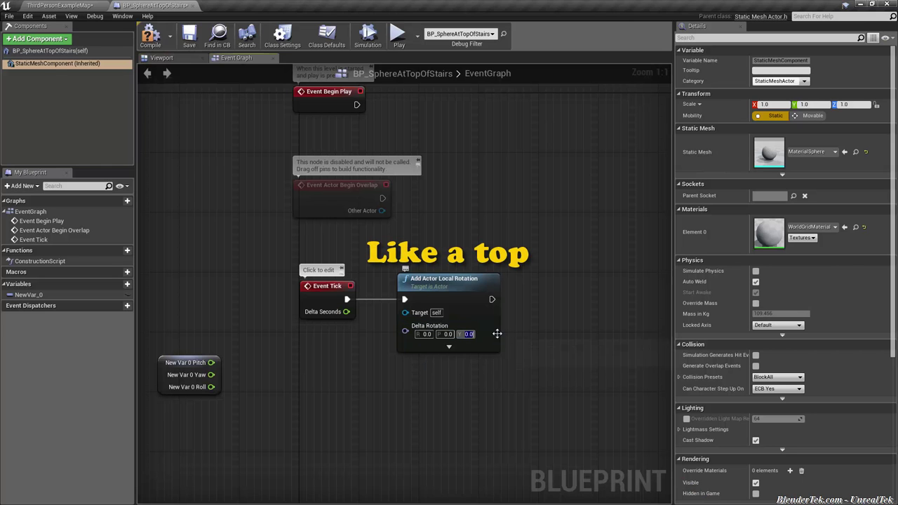
{"action": "left_click", "coordinate": [161, 376]}
{"action": "key", "text": "Delete"}
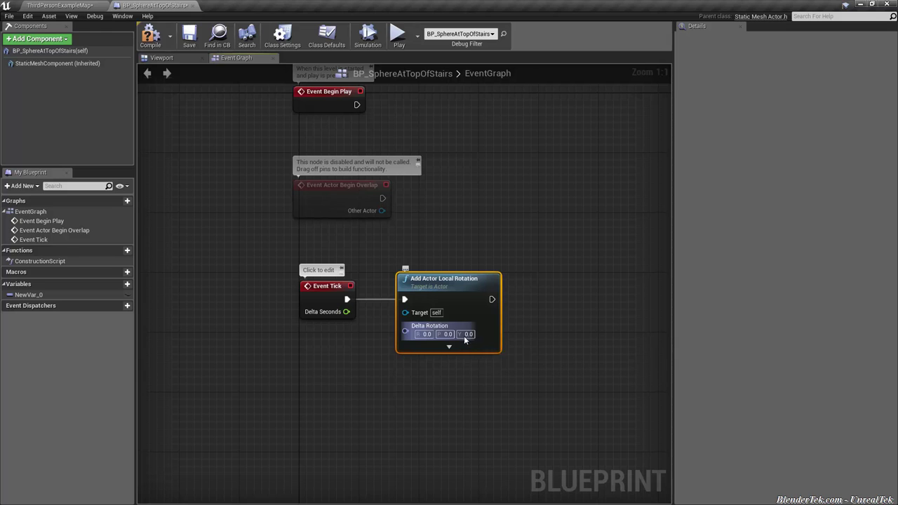
{"action": "left_click", "coordinate": [466, 336]}
{"action": "type", "text": "1"}
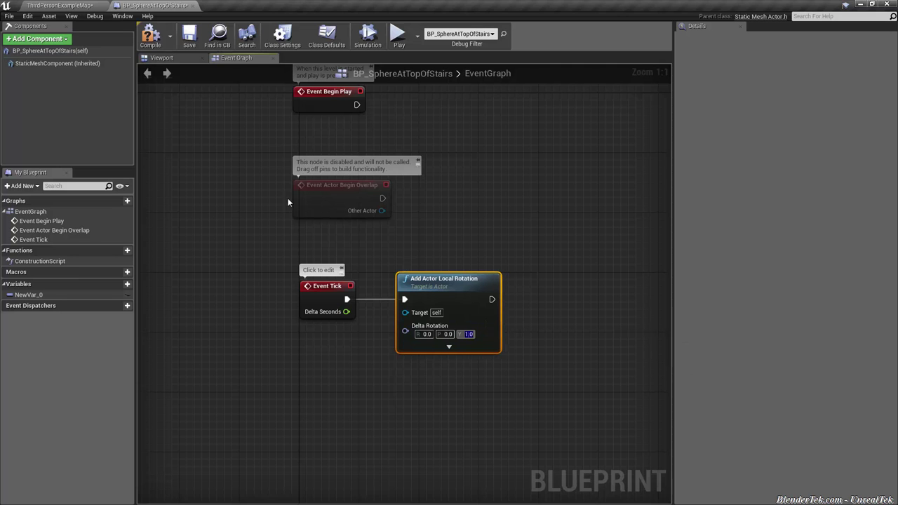
Compile and play-test the rotation, then run it again with Yaw raised to 10.0.
{"action": "left_click", "coordinate": [150, 35]}
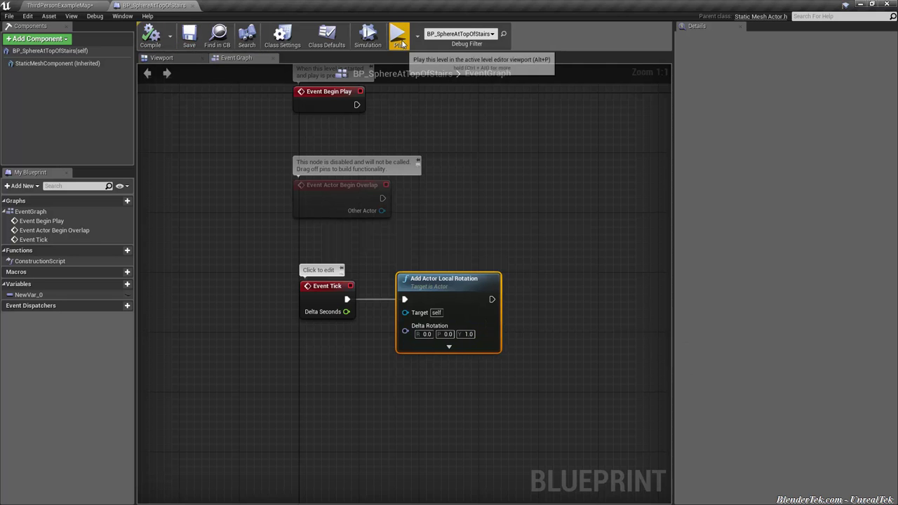
{"action": "left_click", "coordinate": [398, 35]}
{"action": "key", "text": "Escape"}
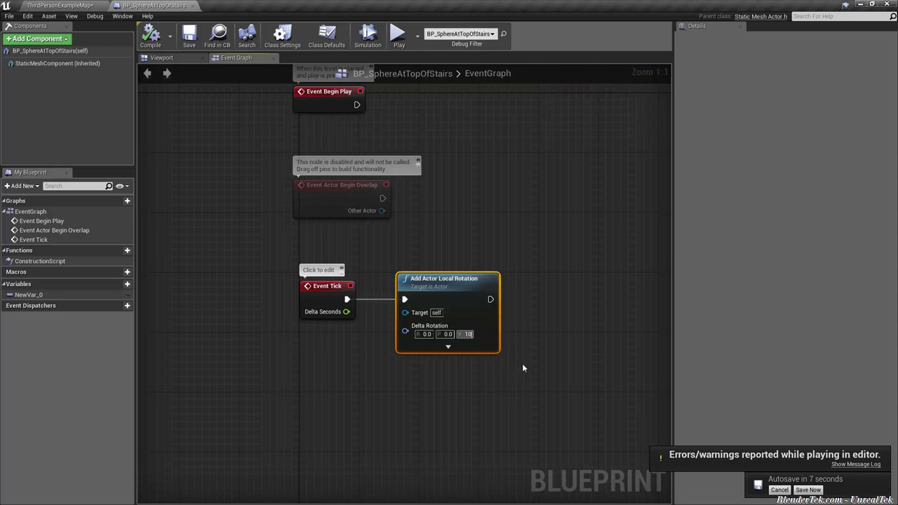
{"action": "key", "text": "alt+p"}
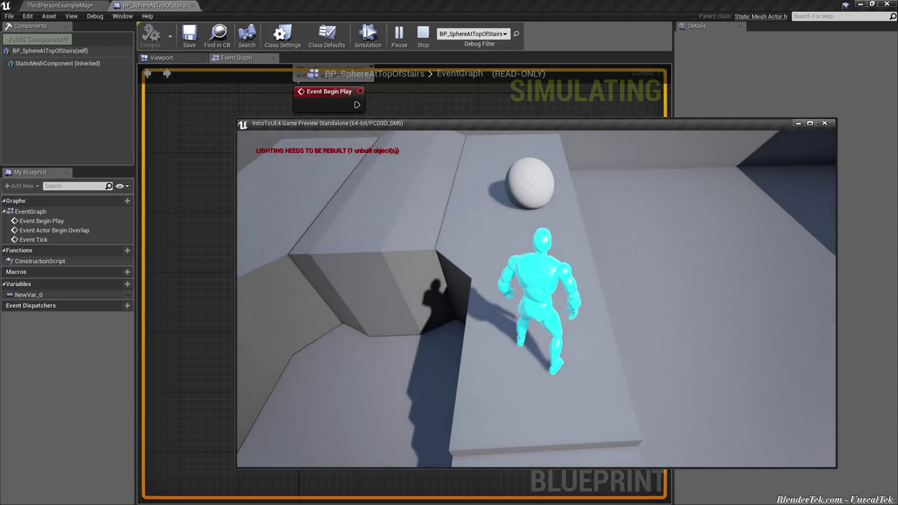
{"action": "key", "text": "Escape"}
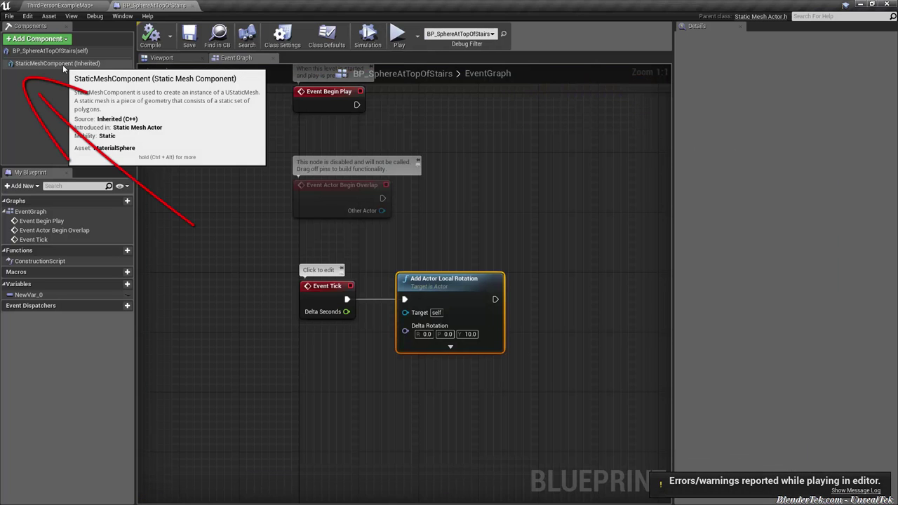
Set the sphere's static mesh component Mobility to Movable.
{"action": "left_click", "coordinate": [63, 64]}
{"action": "left_click", "coordinate": [90, 7]}
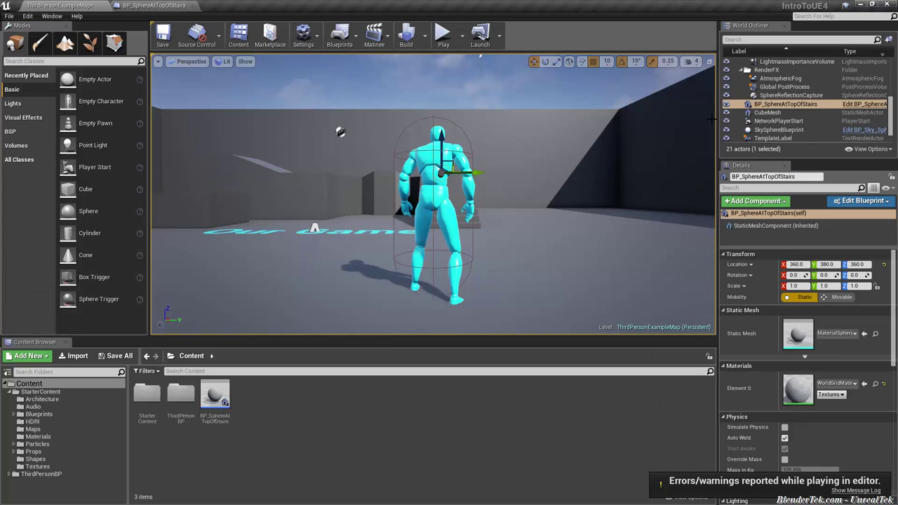
{"action": "left_click", "coordinate": [139, 5]}
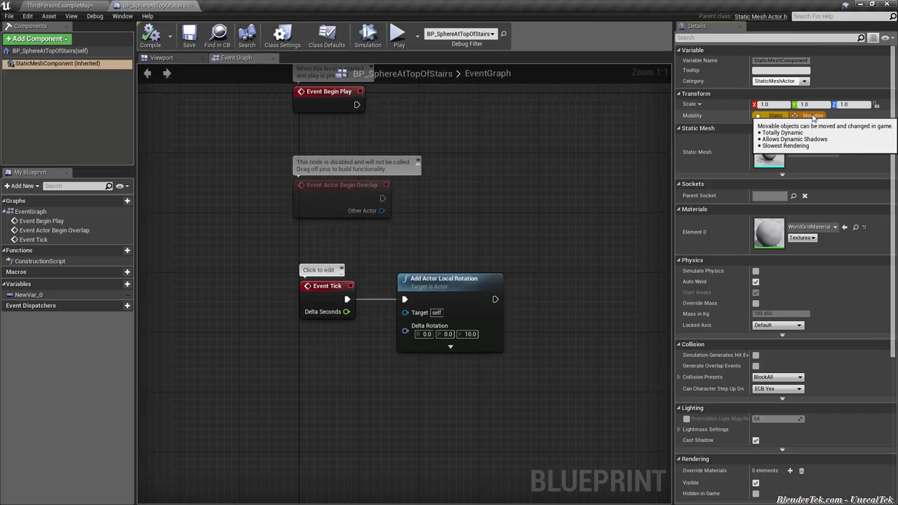
{"action": "left_click", "coordinate": [812, 116]}
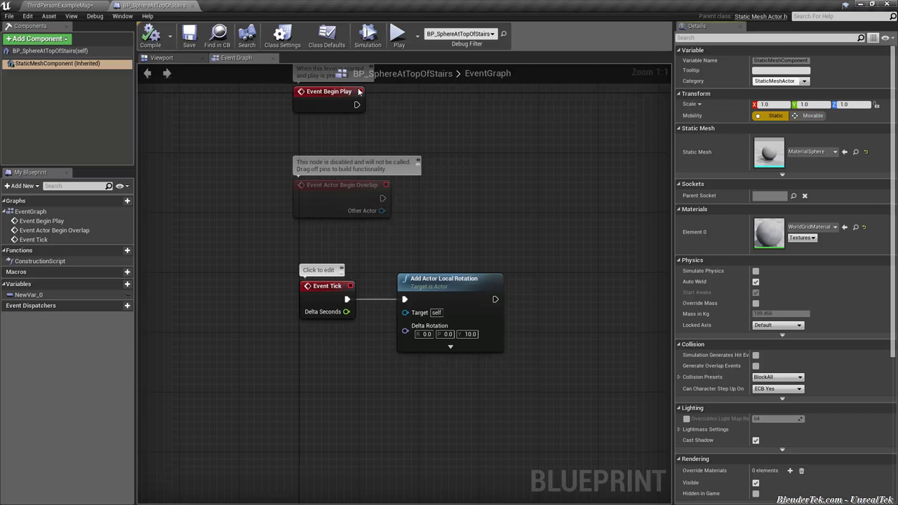
{"action": "left_click", "coordinate": [813, 117]}
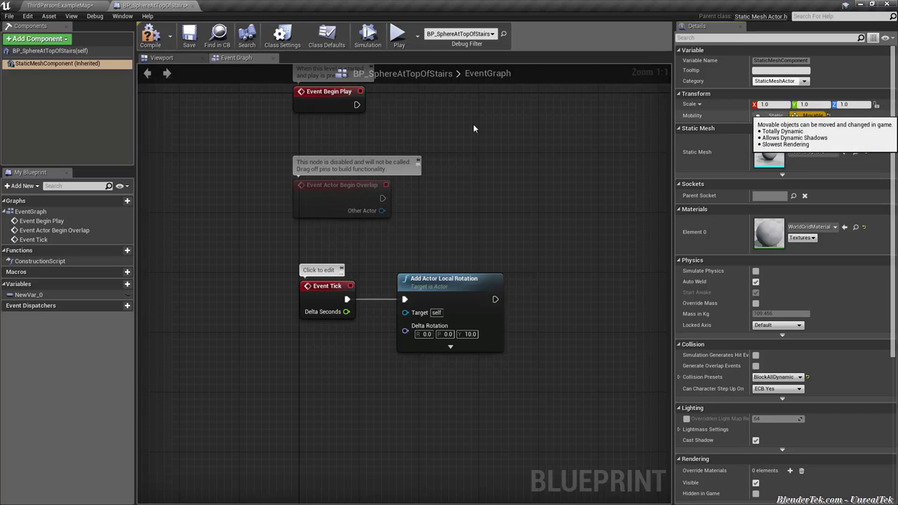
Compile the Blueprint and play-test the spinning sphere.
{"action": "left_click", "coordinate": [35, 66]}
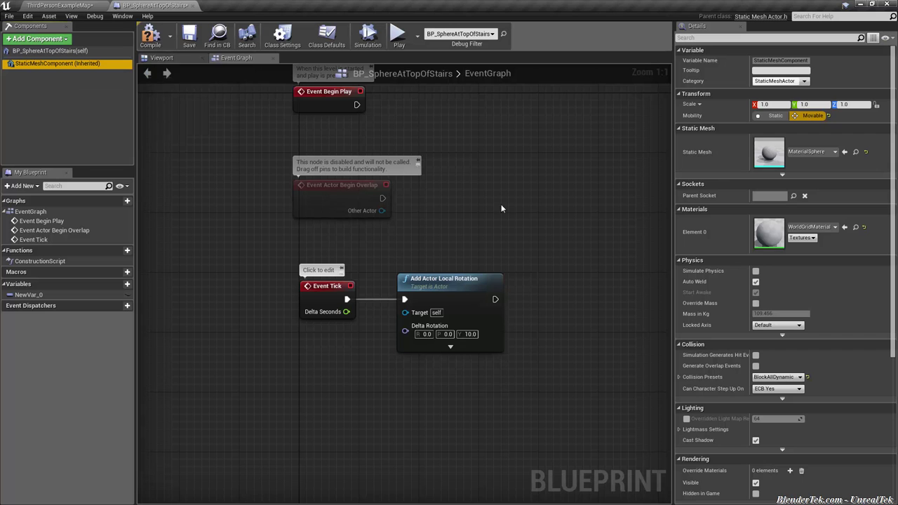
{"action": "left_click", "coordinate": [151, 39]}
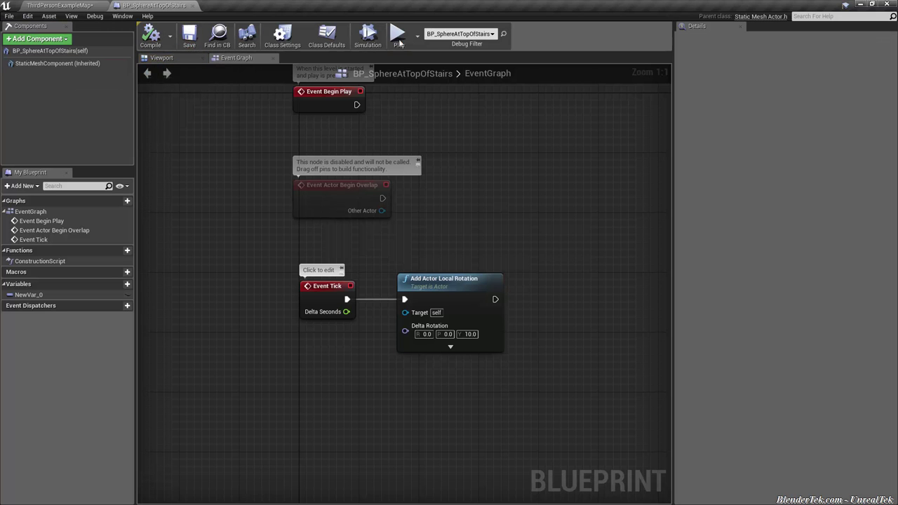
{"action": "left_click", "coordinate": [398, 39]}
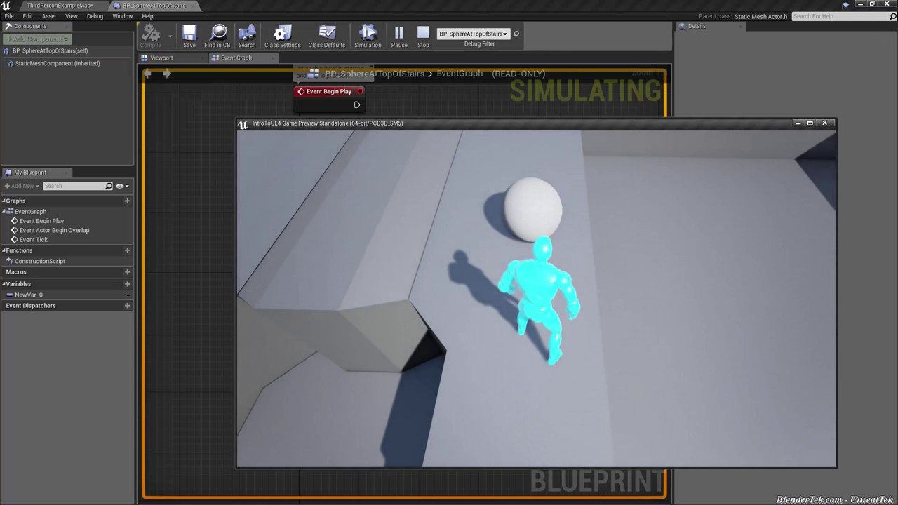
{"action": "key", "text": "Escape"}
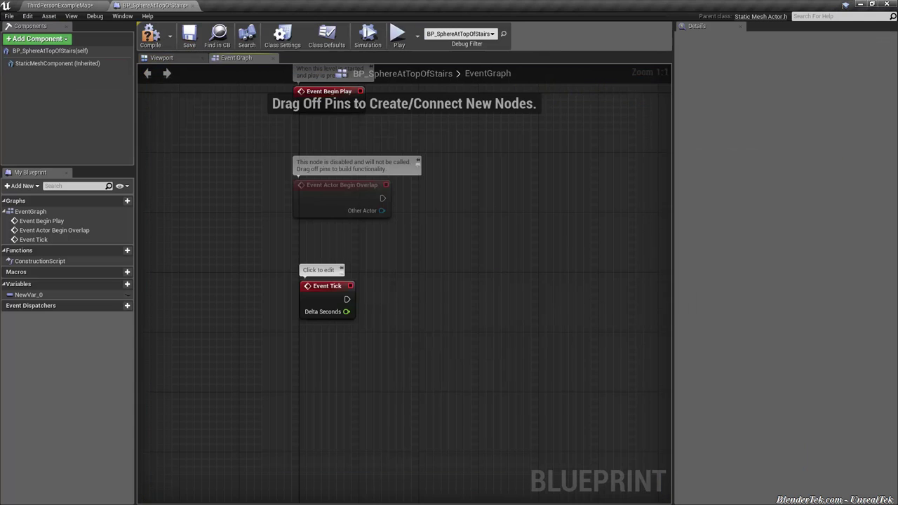
Change the StaticMeshComponent's mesh to Shape_Wedge_A.
{"action": "left_click", "coordinate": [68, 64]}
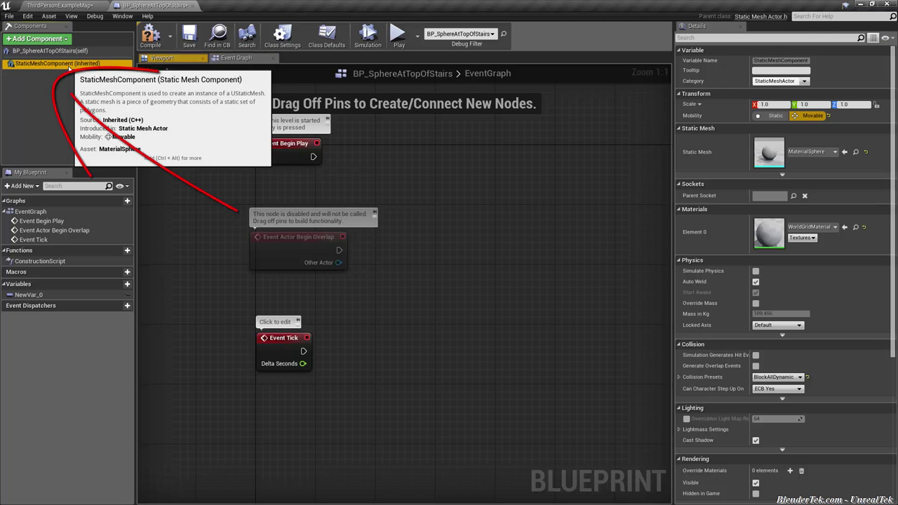
{"action": "left_click", "coordinate": [819, 152]}
{"action": "scroll", "coordinate": [836, 275], "scroll_direction": "down", "scroll_amount": 2}
{"action": "scroll", "coordinate": [838, 279], "scroll_direction": "down", "scroll_amount": 3}
{"action": "scroll", "coordinate": [836, 282], "scroll_direction": "down", "scroll_amount": 2}
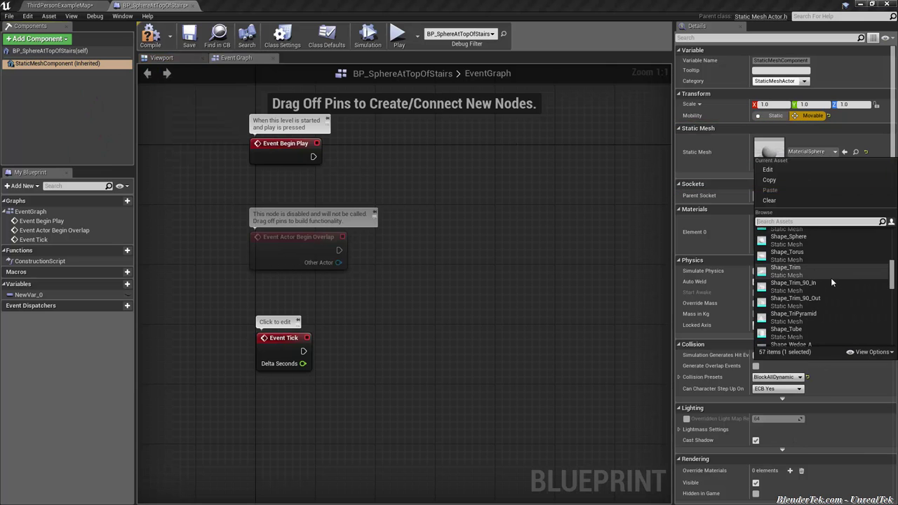
{"action": "scroll", "coordinate": [831, 278], "scroll_direction": "down", "scroll_amount": 1}
{"action": "left_click", "coordinate": [832, 289]}
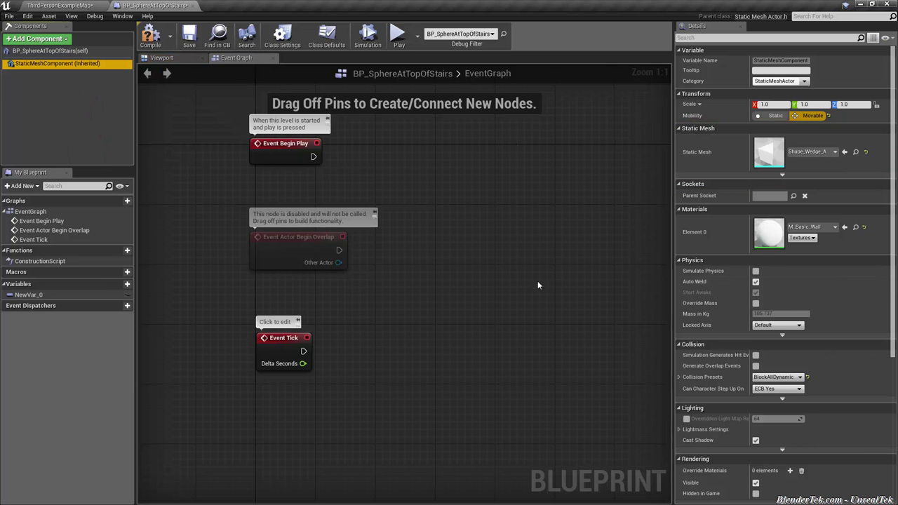
Chain Add Actor Local Rotation after Event Tick, followed by a 5-second Delay.
{"action": "left_click_drag", "start_coordinate": [301, 352], "coordinate": [352, 354]}
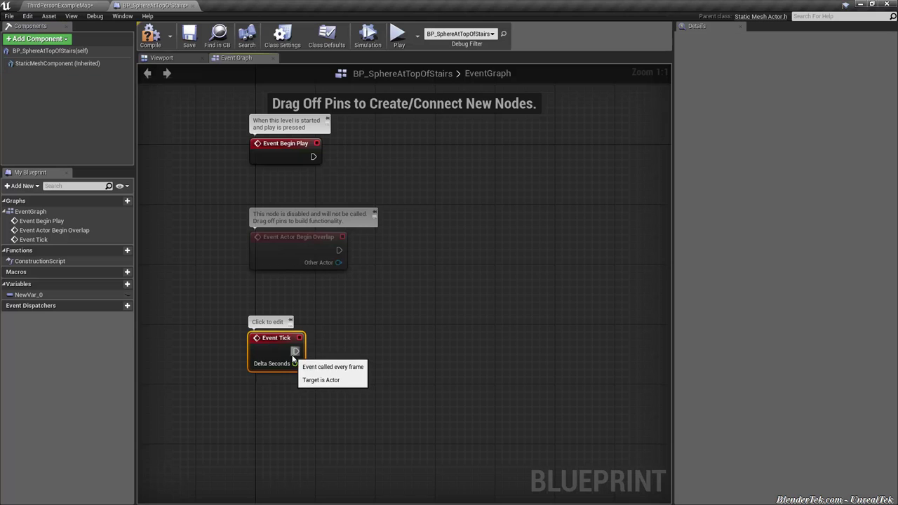
{"action": "type", "text": "add actor"}
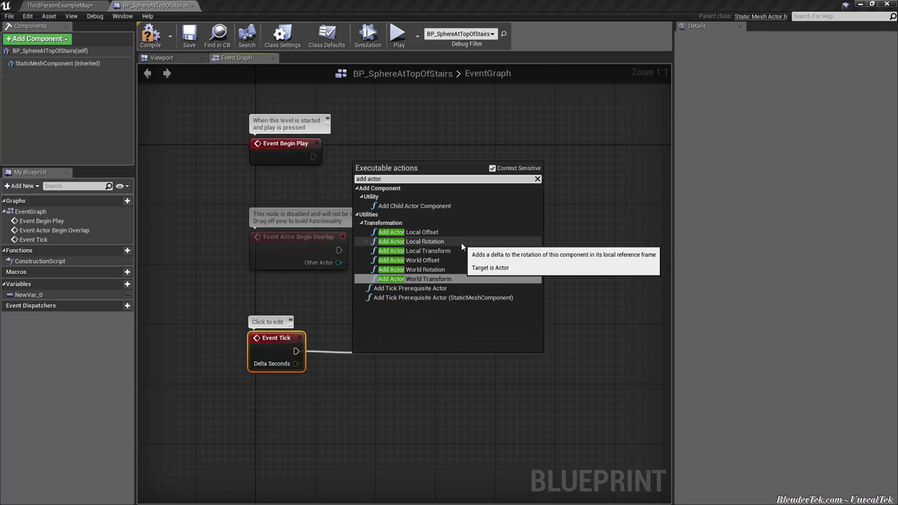
{"action": "left_click", "coordinate": [461, 242]}
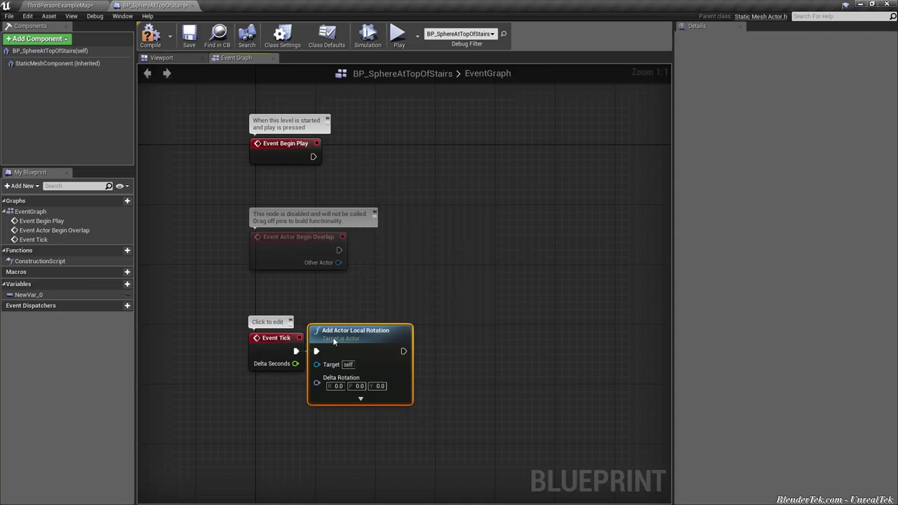
{"action": "left_click_drag", "start_coordinate": [419, 351], "coordinate": [546, 356]}
{"action": "type", "text": "add"}
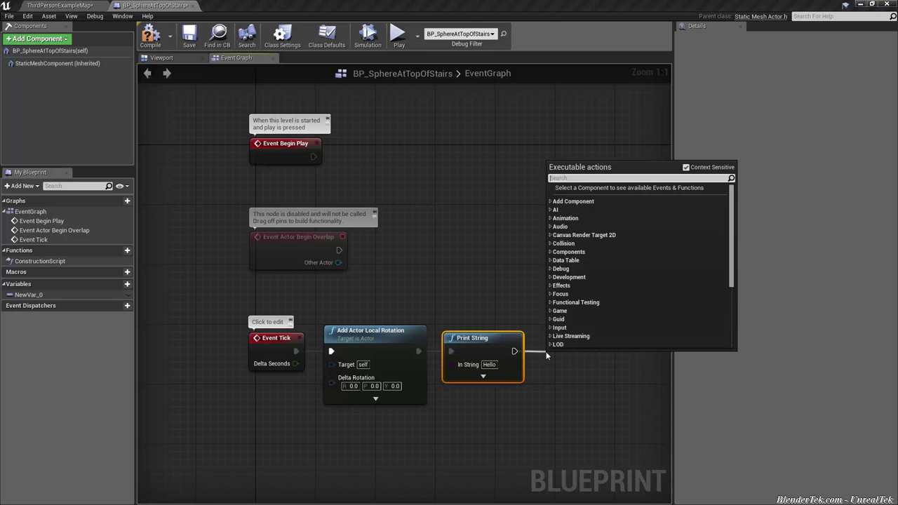
{"action": "type", "text": "delay"}
{"action": "key", "text": "Return"}
{"action": "left_click", "coordinate": [575, 364]}
{"action": "type", "text": "5"}
{"action": "left_click", "coordinate": [582, 410]}
Append an Add Actor Local Offset node after the Delay.
{"action": "right_click_drag", "start_coordinate": [630, 348], "coordinate": [501, 303]}
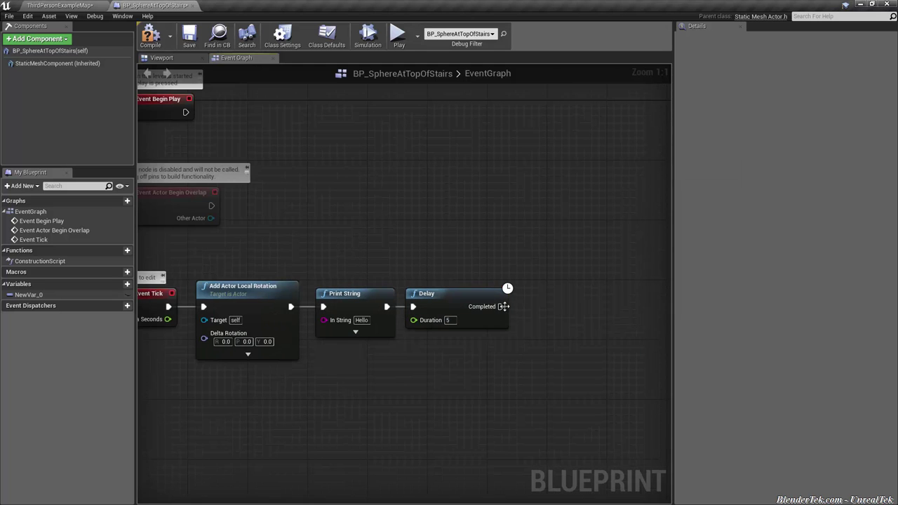
{"action": "left_click_drag", "start_coordinate": [500, 306], "coordinate": [543, 309]}
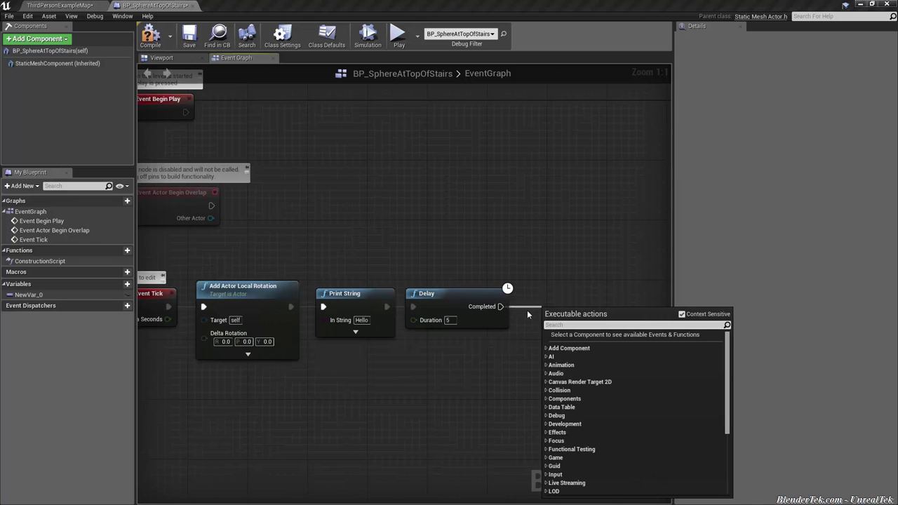
{"action": "type", "text": "add actor"}
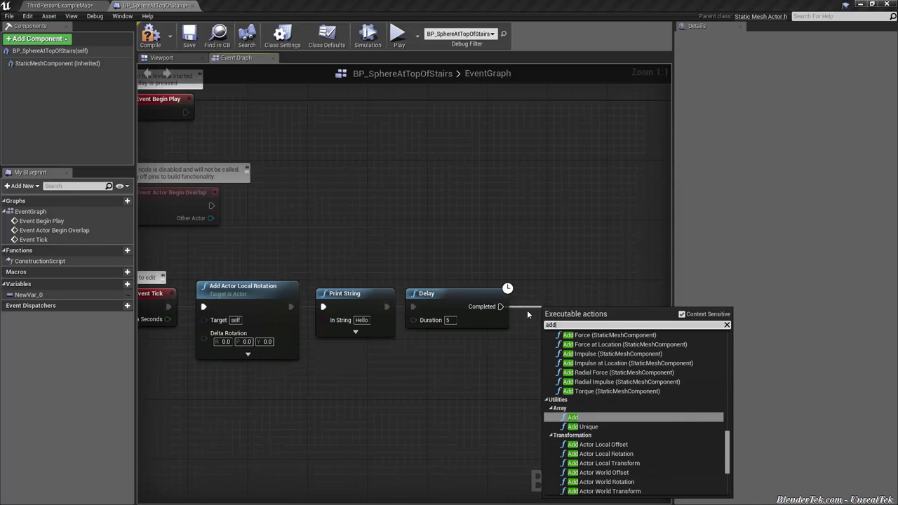
{"action": "left_click", "coordinate": [608, 378]}
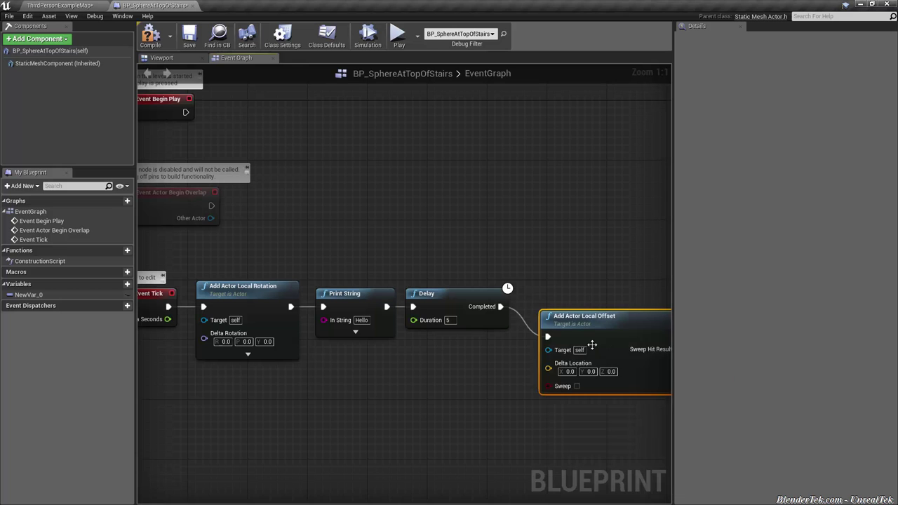
Give Add Actor Local Offset a Delta Location Z of 25.
{"action": "right_click_drag", "start_coordinate": [605, 379], "coordinate": [398, 322]}
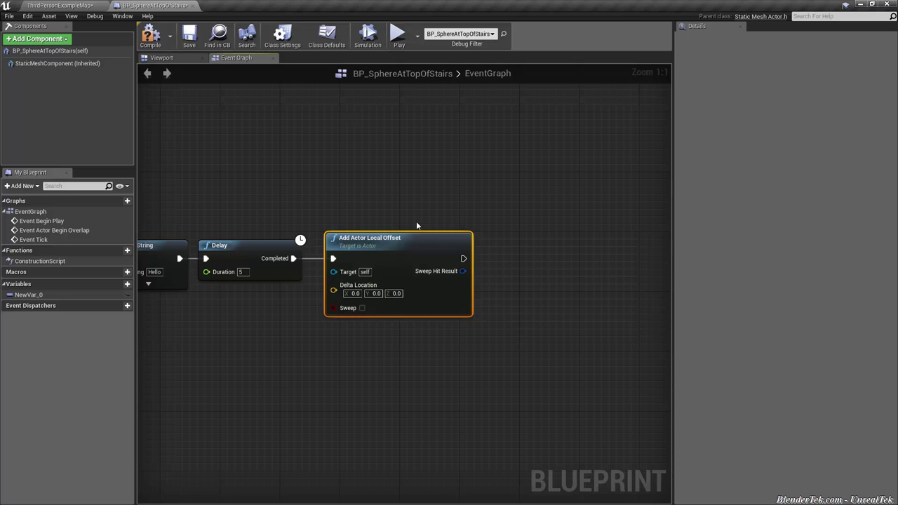
{"action": "left_click", "coordinate": [395, 293]}
{"action": "type", "text": "25"}
{"action": "left_click", "coordinate": [408, 346]}
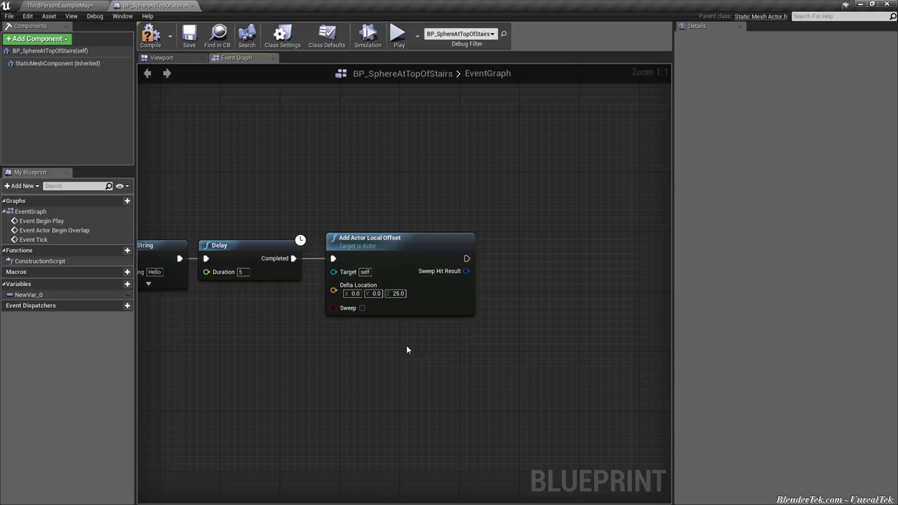
{"action": "scroll", "coordinate": [363, 381], "scroll_direction": "down", "scroll_amount": 2}
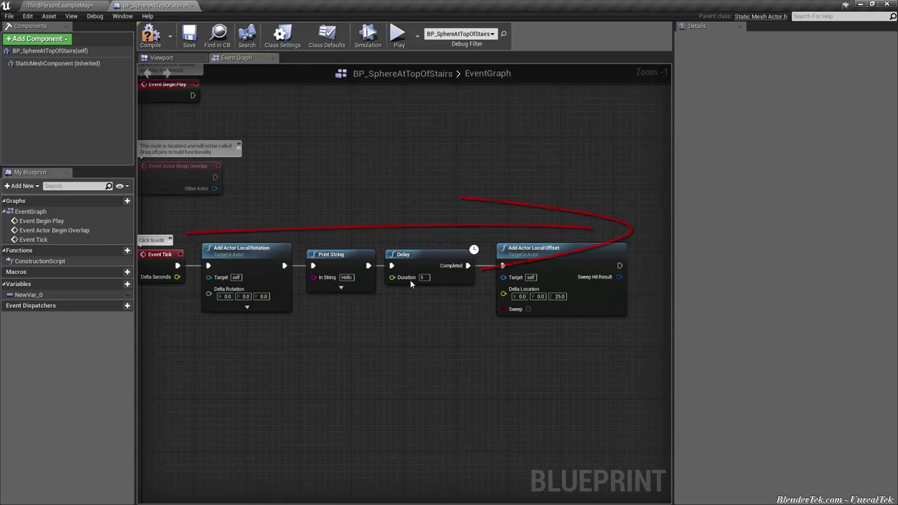
Play the level and run the character up the stairs to watch the wedge and Hello messages.
{"action": "left_click", "coordinate": [420, 262]}
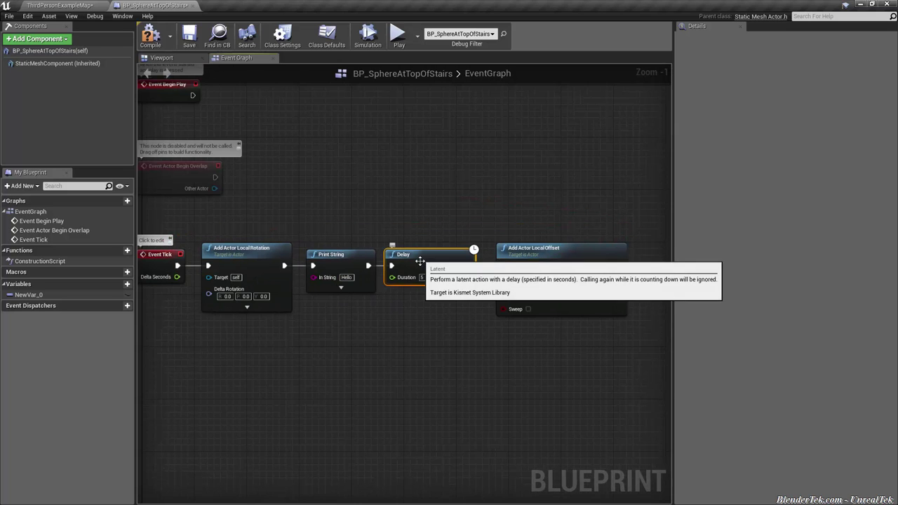
{"action": "left_click", "coordinate": [395, 38]}
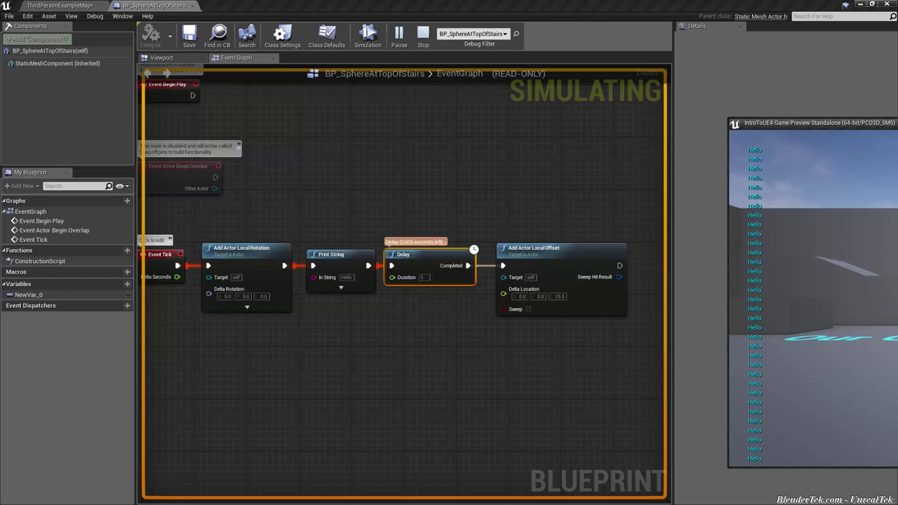
{"action": "left_click_drag", "start_coordinate": [780, 126], "coordinate": [182, 124]}
{"action": "left_click", "coordinate": [226, 156]}
{"action": "key", "text": "w"}
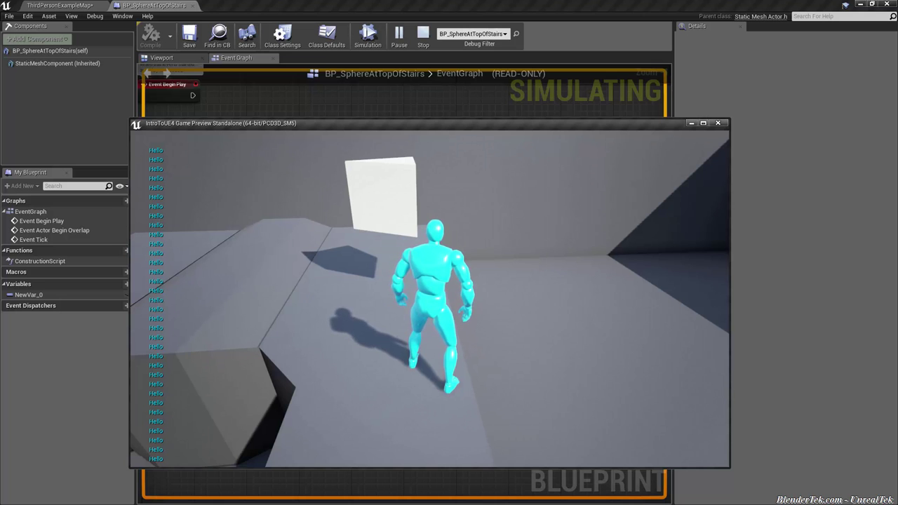
{"action": "key", "text": "Escape"}
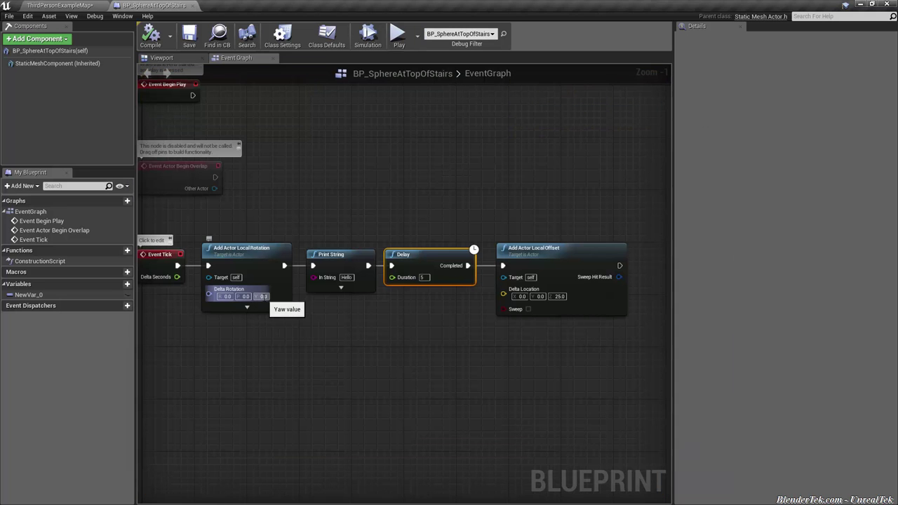
Set Delta Rotation Yaw to 10 and play-test the level again.
{"action": "type", "text": "1"}
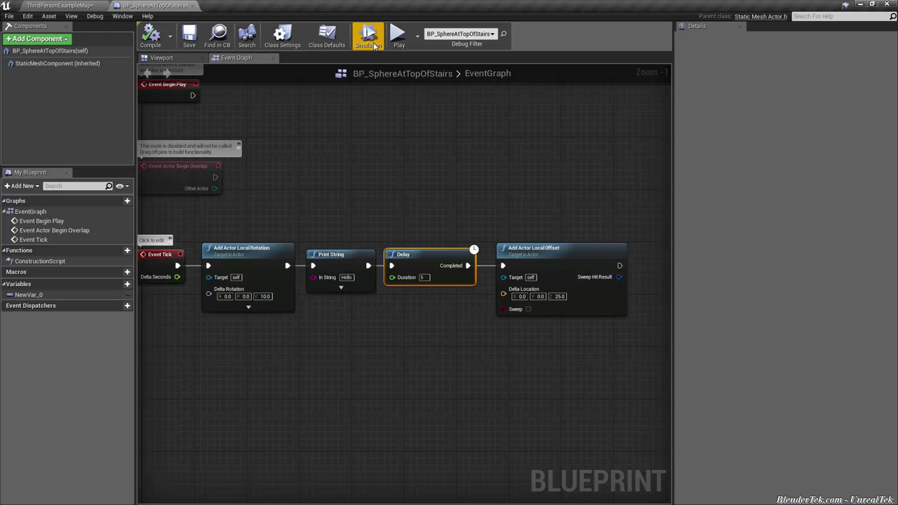
{"action": "left_click", "coordinate": [398, 35]}
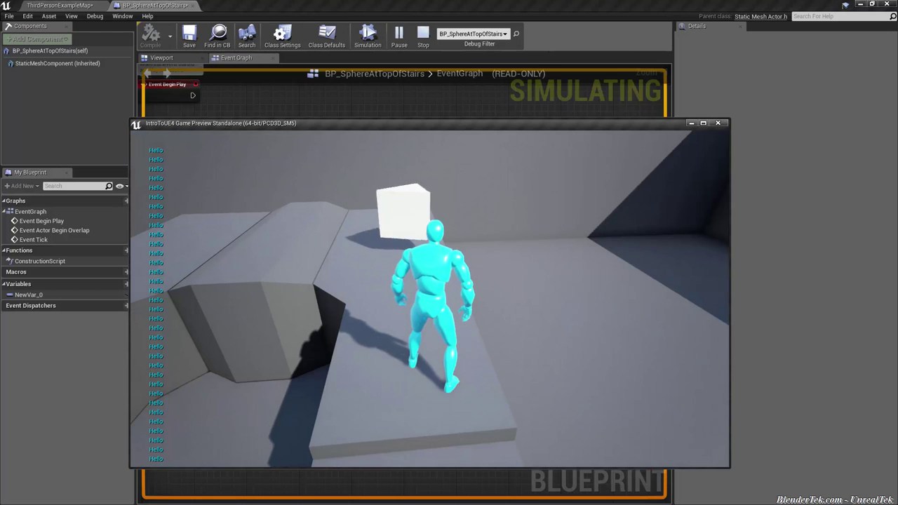
{"action": "key", "text": "Escape"}
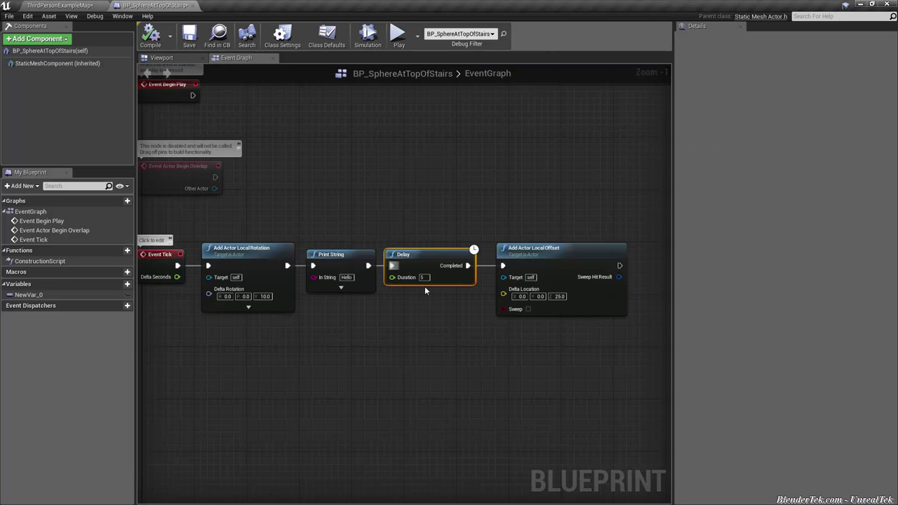
{"action": "left_click", "coordinate": [413, 323]}
{"action": "right_click_drag", "start_coordinate": [431, 306], "coordinate": [449, 301]}
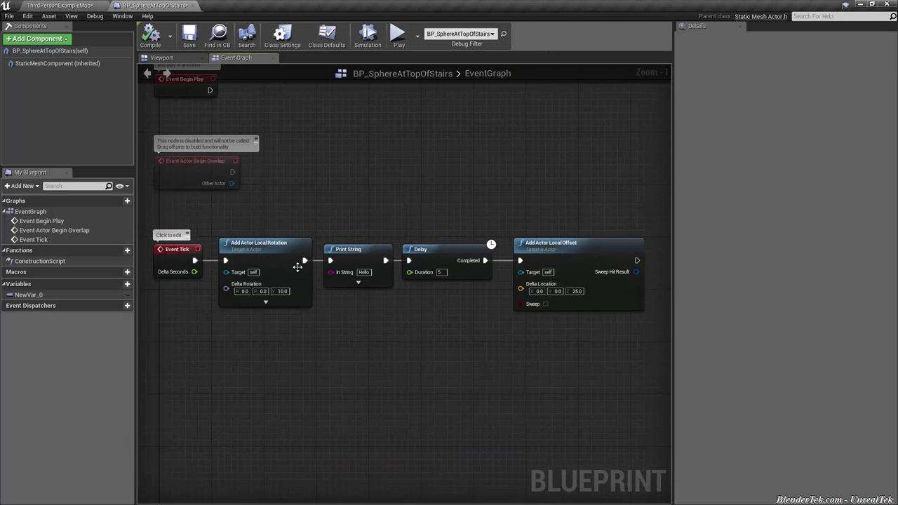
{"action": "left_click_drag", "start_coordinate": [301, 261], "coordinate": [348, 172]}
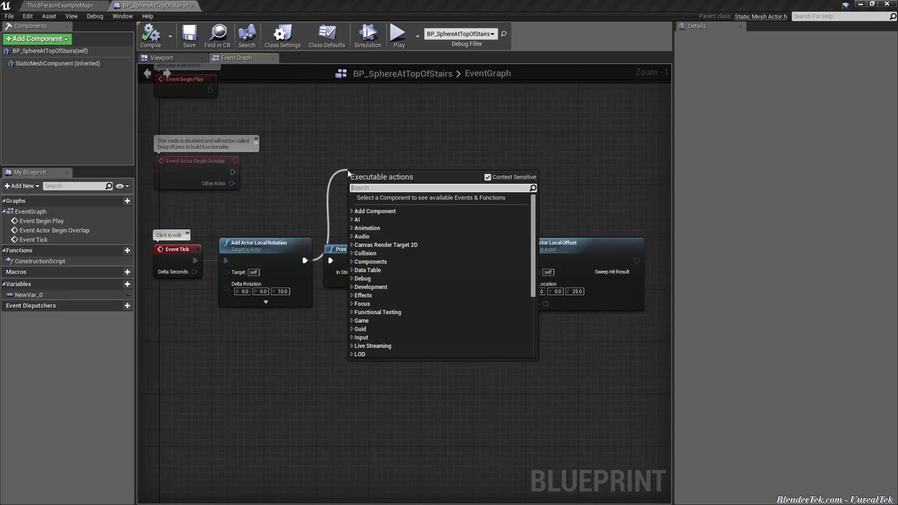
{"action": "scroll", "coordinate": [374, 267], "scroll_direction": "down", "scroll_amount": 5}
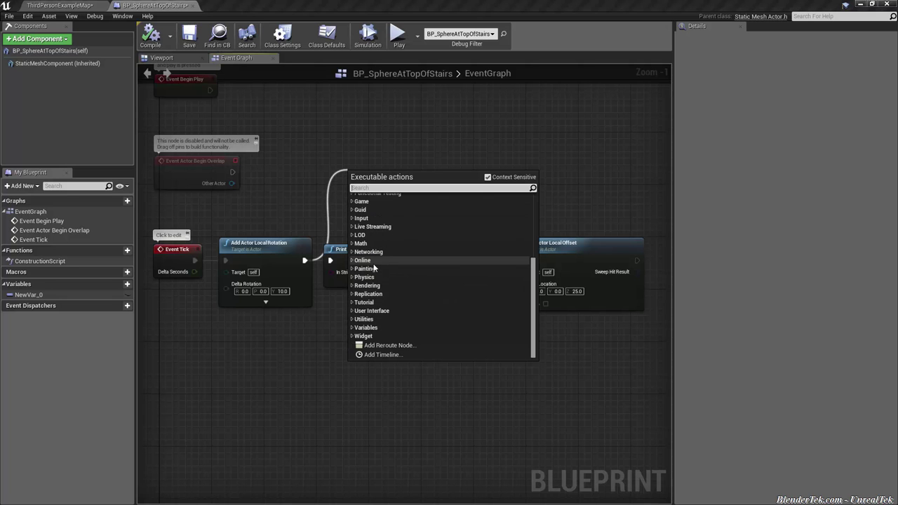
{"action": "scroll", "coordinate": [372, 268], "scroll_direction": "up", "scroll_amount": 3}
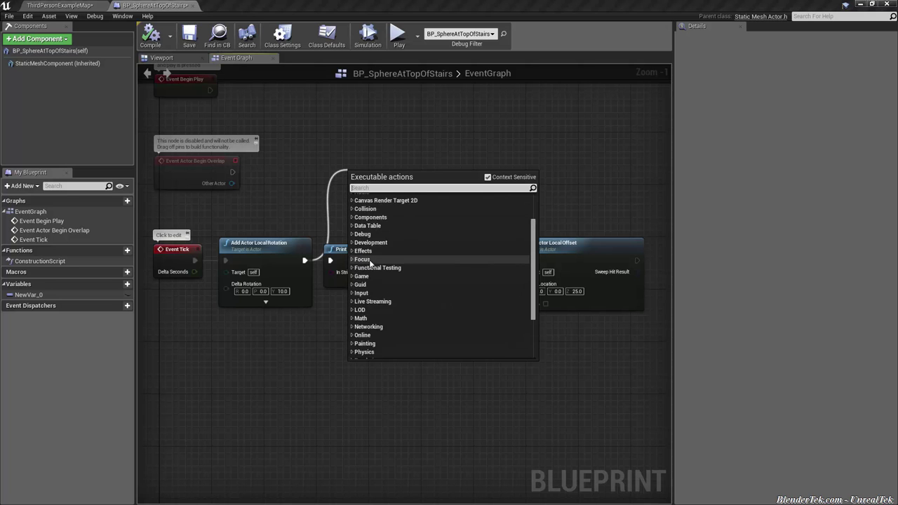
{"action": "scroll", "coordinate": [386, 253], "scroll_direction": "up", "scroll_amount": 2}
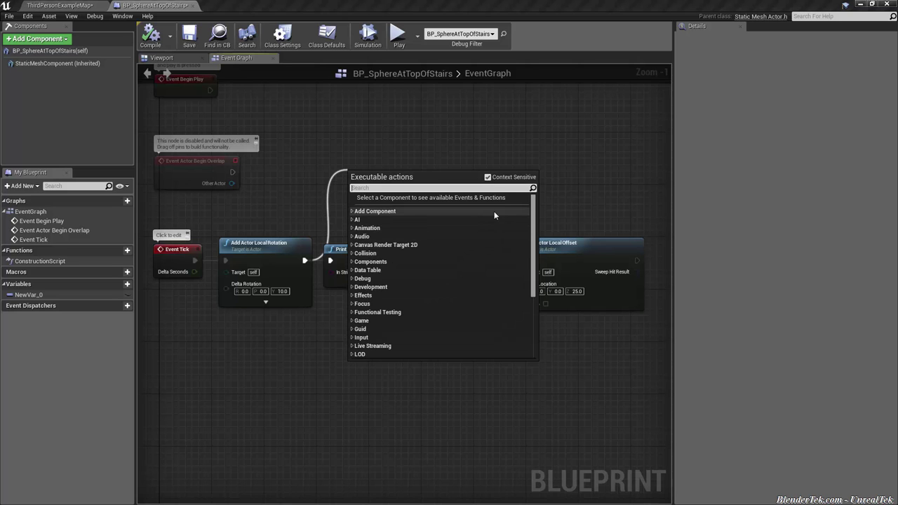
{"action": "left_click", "coordinate": [488, 177]}
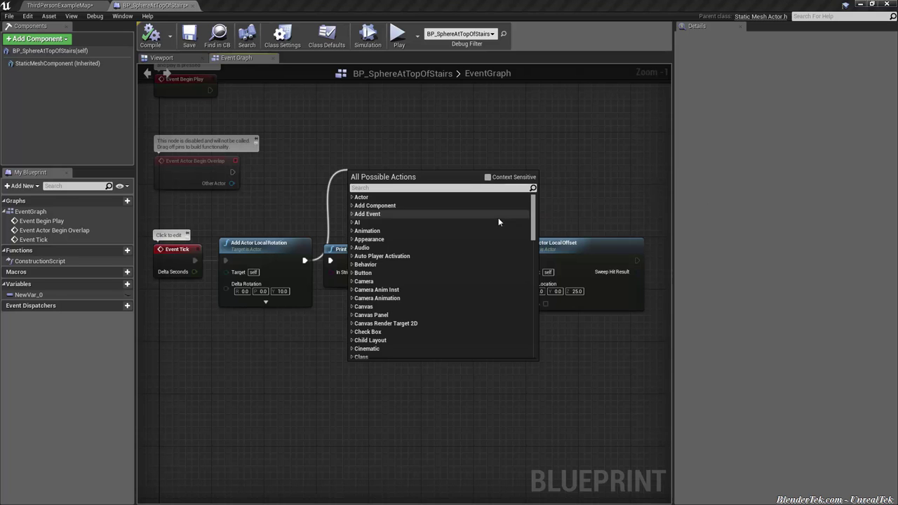
{"action": "scroll", "coordinate": [400, 255], "scroll_direction": "down", "scroll_amount": 1}
{"action": "scroll", "coordinate": [403, 261], "scroll_direction": "down", "scroll_amount": 5}
{"action": "scroll", "coordinate": [403, 260], "scroll_direction": "down", "scroll_amount": 3}
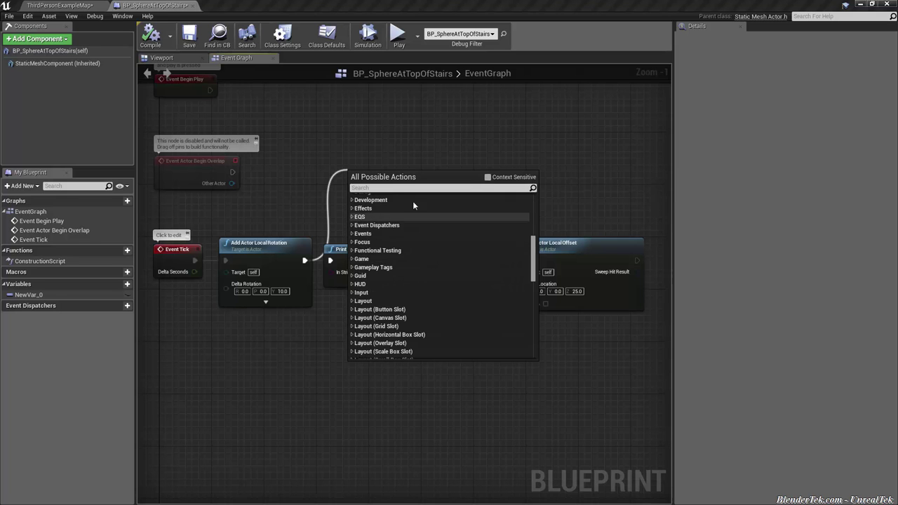
{"action": "left_click", "coordinate": [387, 134]}
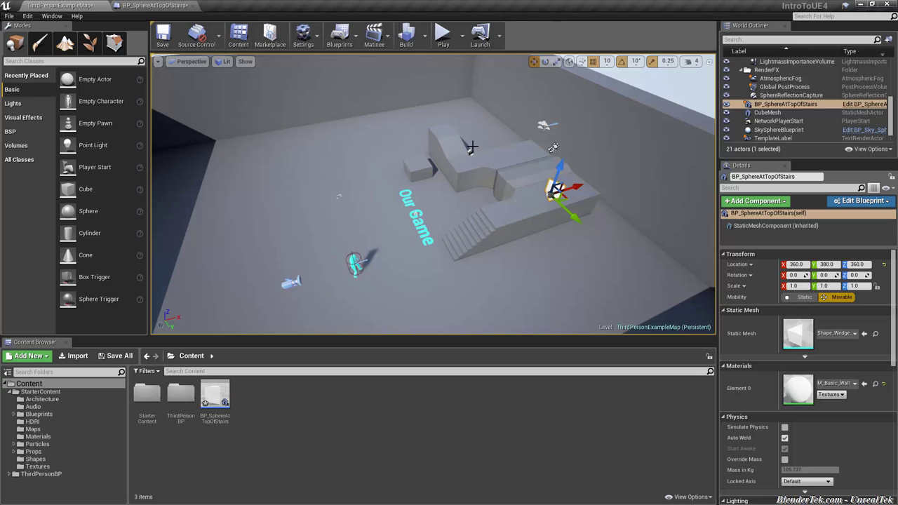
Frame BP_SphereAtTopOfStairs in the level viewport for a close, low view of the stairs.
{"action": "key", "text": "f"}
{"action": "mouse_move", "coordinate": [452, 184]}
{"action": "right_mouse_down"}
{"action": "mouse_move", "coordinate": [463, 176]}
{"action": "mouse_move", "coordinate": [449, 179]}
{"action": "right_mouse_up"}
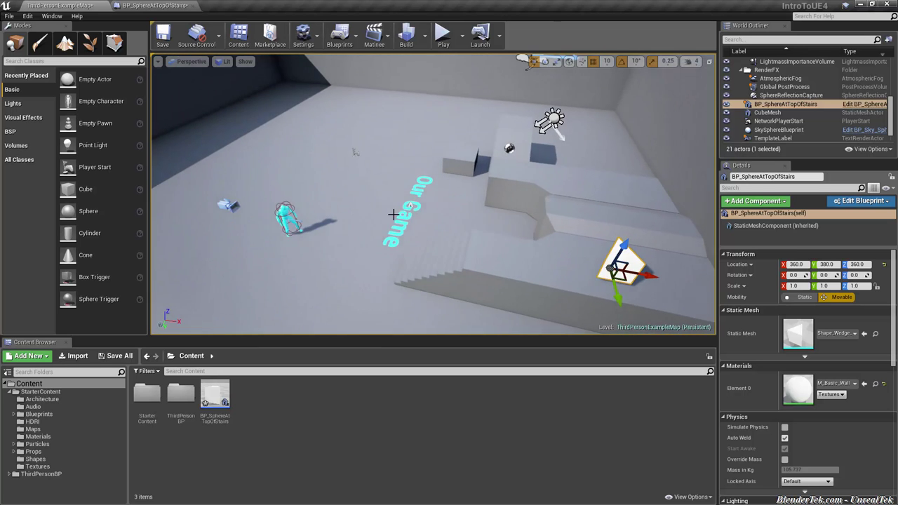